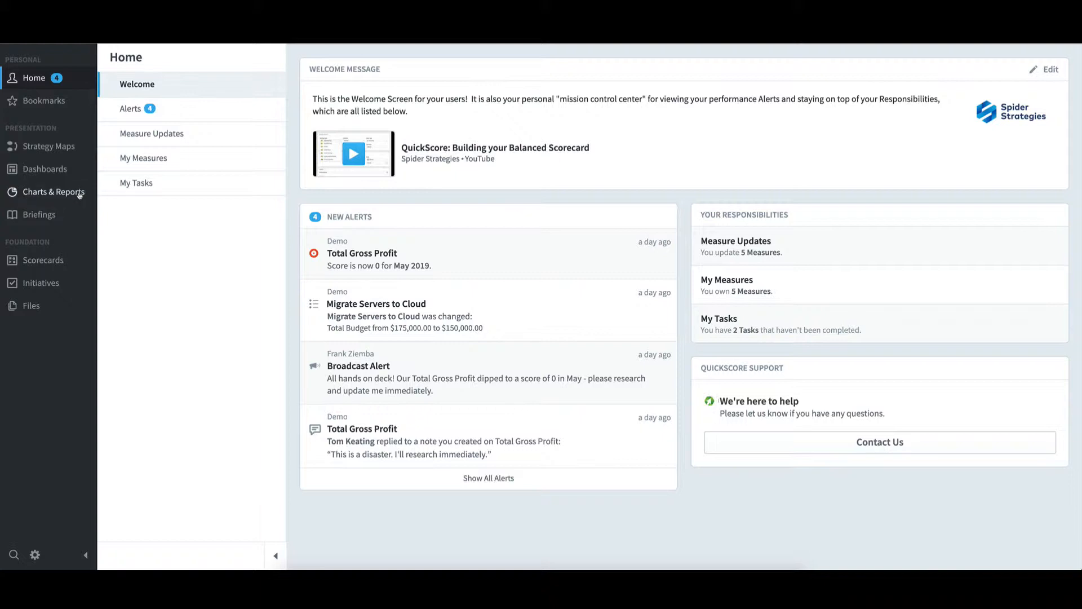
Step: Open the charts and reports of the Mobileworld Inc. organization
{"action": "left_click", "coordinate": [80, 195]}
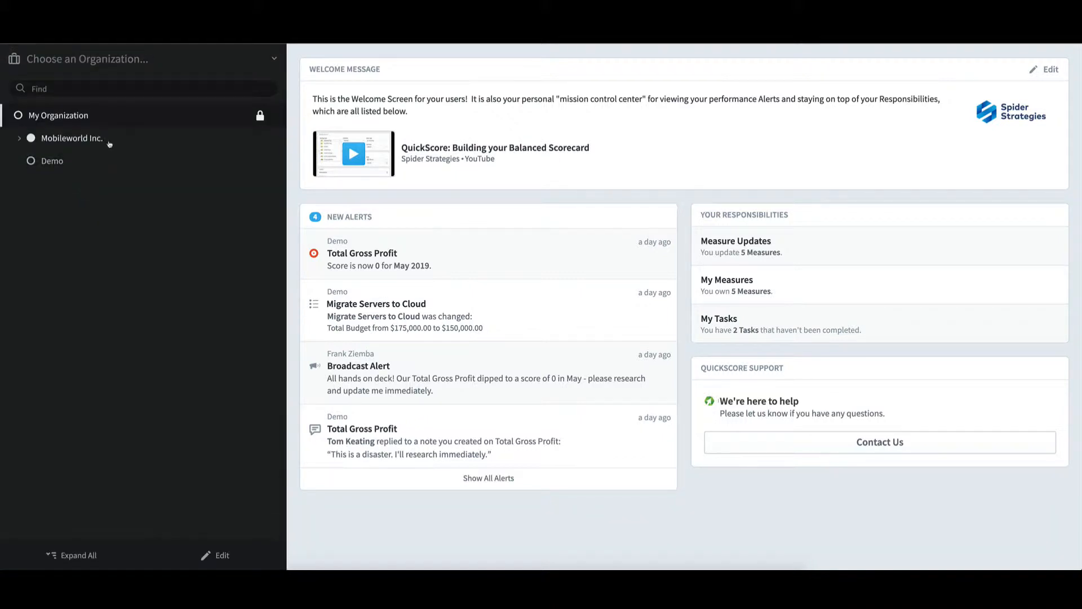
{"action": "left_click", "coordinate": [111, 142]}
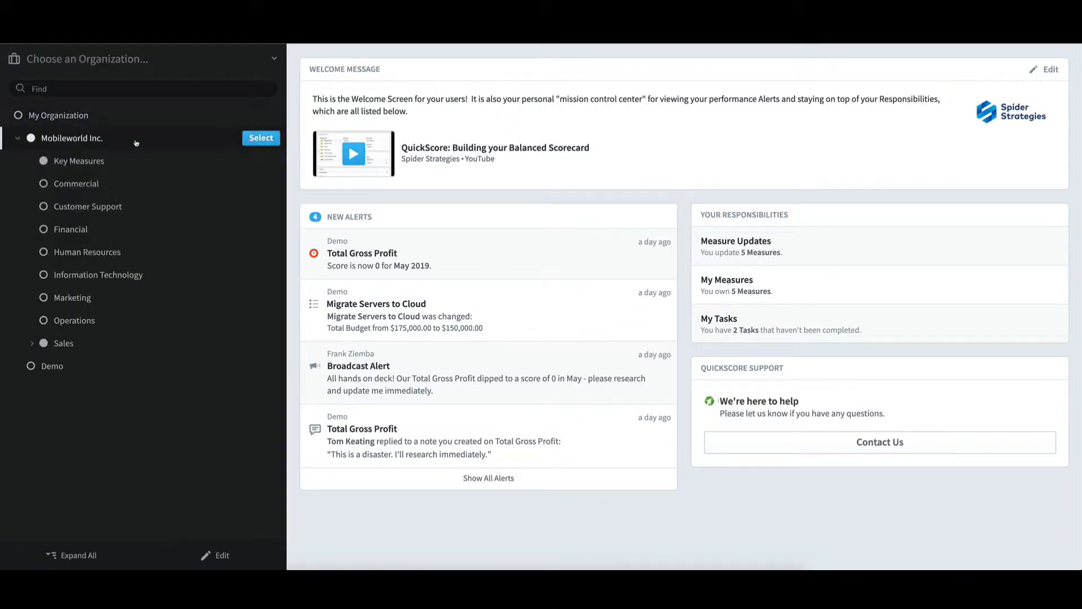
{"action": "left_click", "coordinate": [261, 139]}
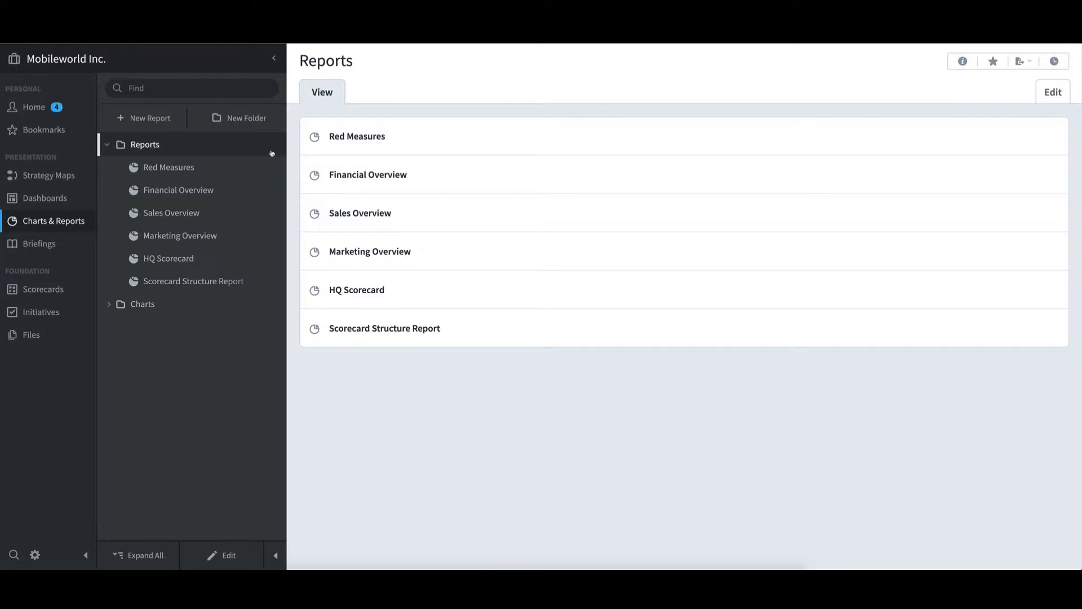
Step: View the Red Measures report for April 2019 and return it to May 2019
{"action": "left_click", "coordinate": [189, 171]}
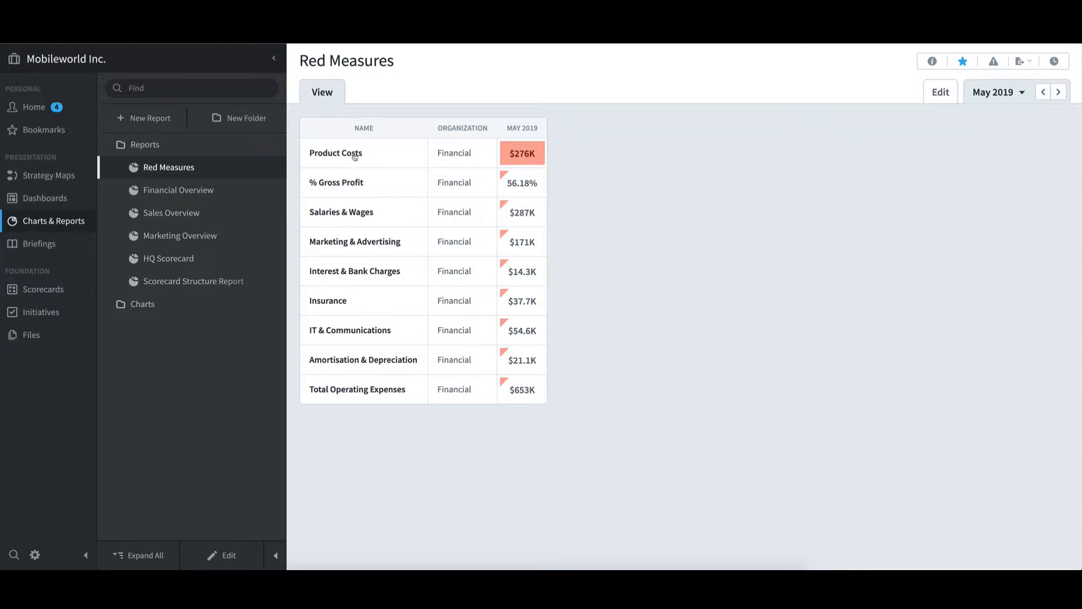
{"action": "left_click", "coordinate": [1045, 95]}
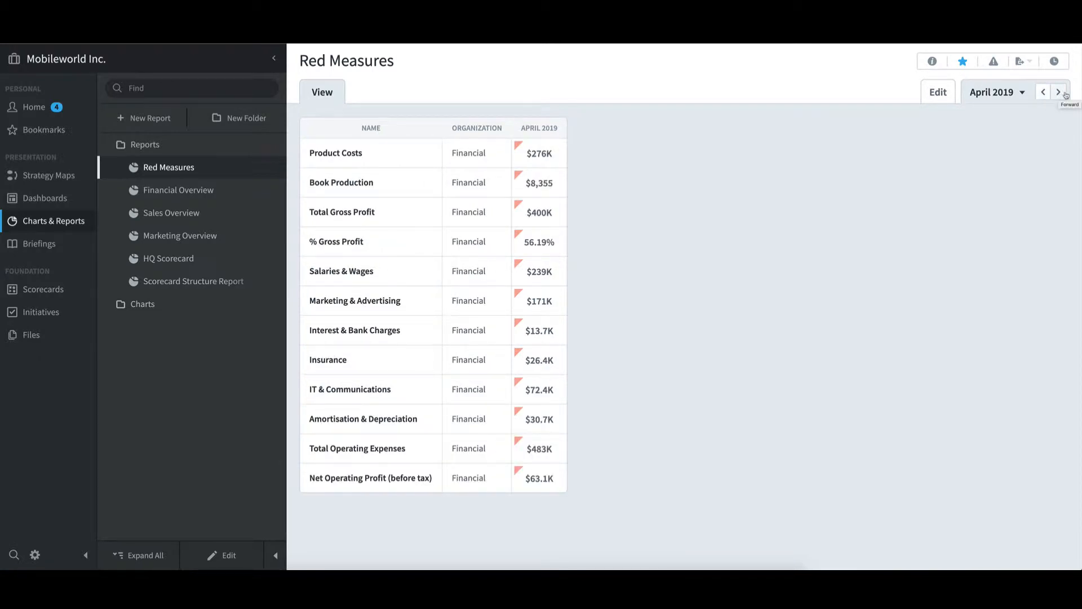
{"action": "left_click", "coordinate": [1061, 94]}
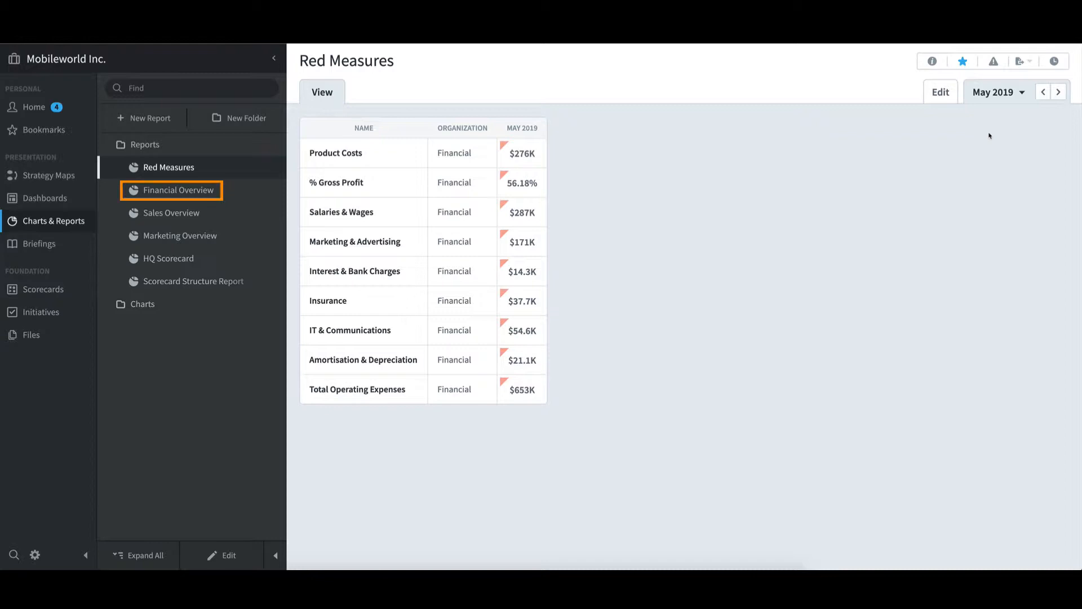
Step: View the Financial Overview report for the period ending April 2019 and return it to May 2019
{"action": "left_click", "coordinate": [193, 192]}
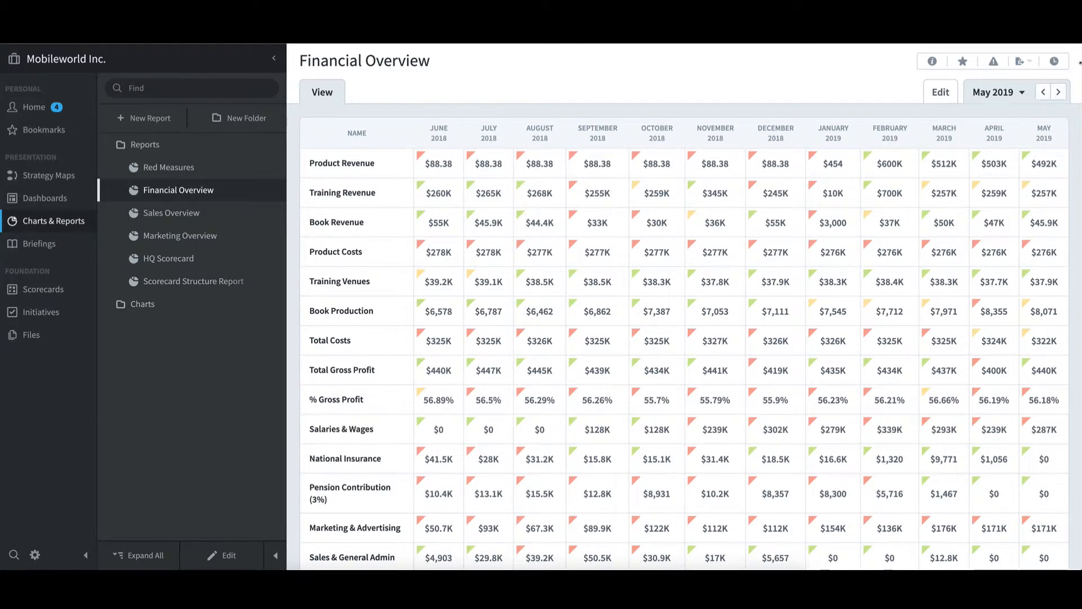
{"action": "left_click", "coordinate": [1044, 92]}
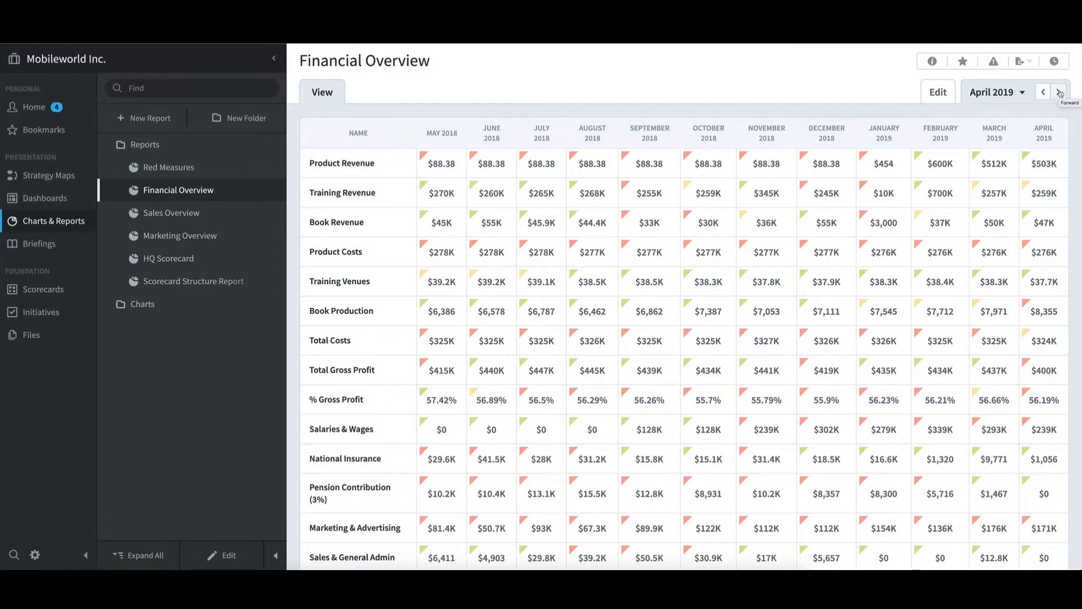
{"action": "left_click", "coordinate": [1061, 92]}
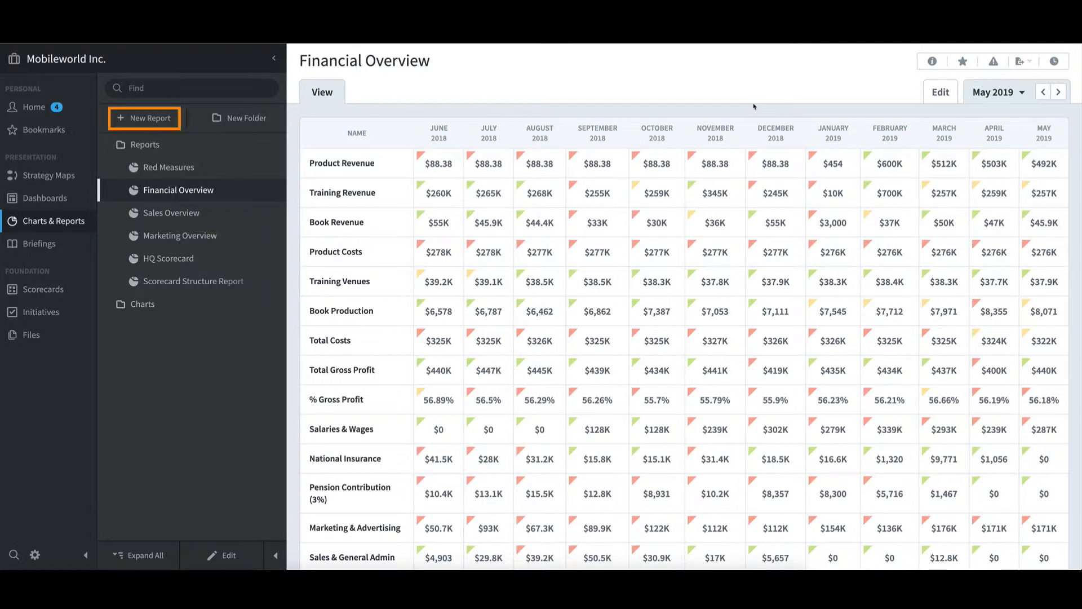
Step: Start a new report of the Red Measures Report type
{"action": "left_click", "coordinate": [168, 120]}
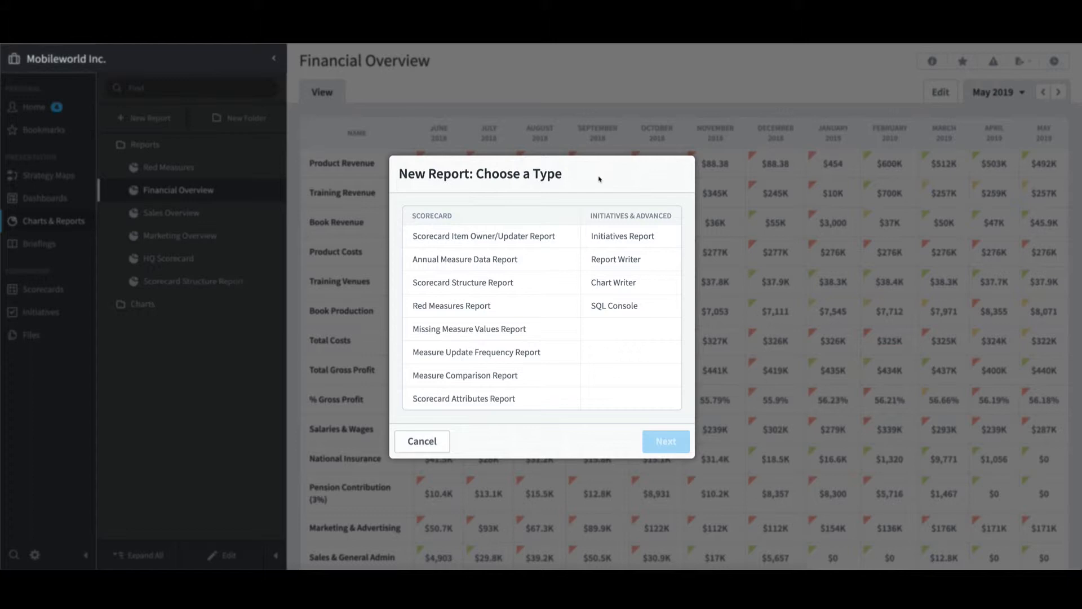
{"action": "left_click", "coordinate": [482, 305]}
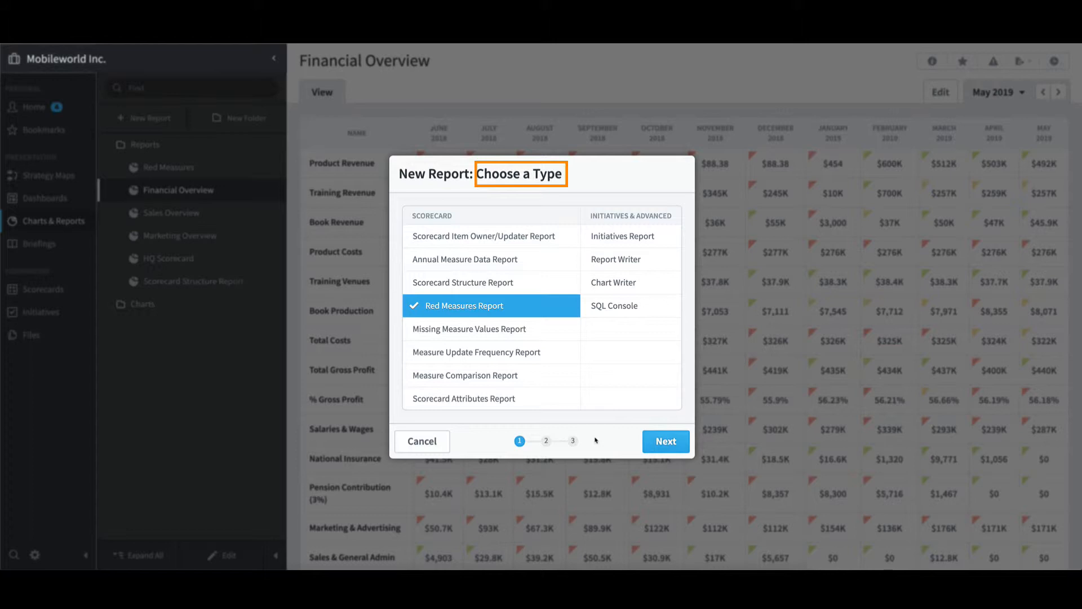
{"action": "left_click", "coordinate": [672, 448]}
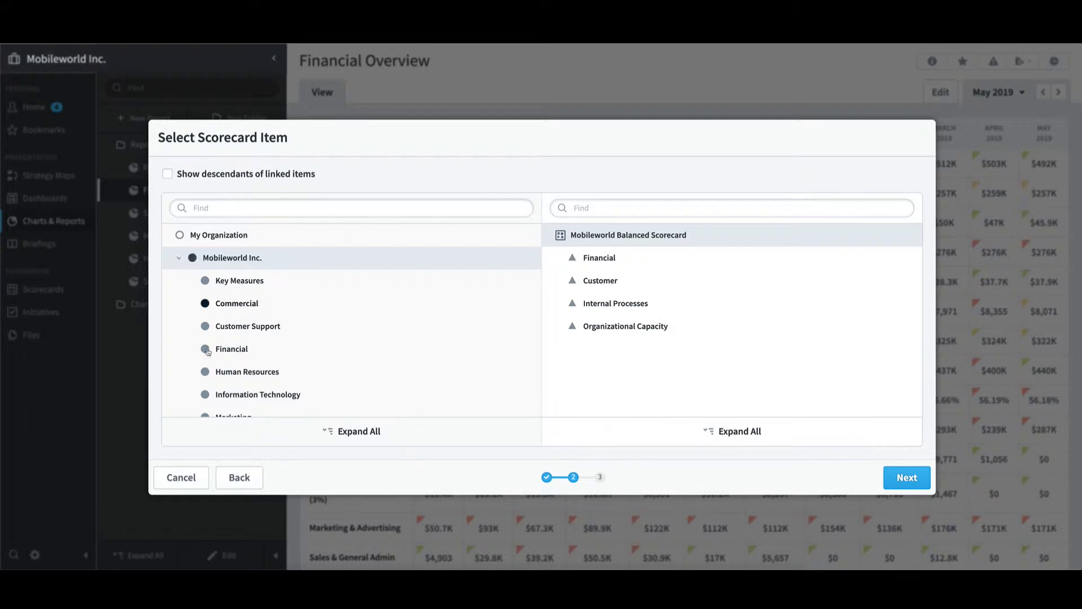
Step: Choose the Financial Profit and Loss scorecard of the Financial organization as the report's scorecard item
{"action": "left_click", "coordinate": [235, 355]}
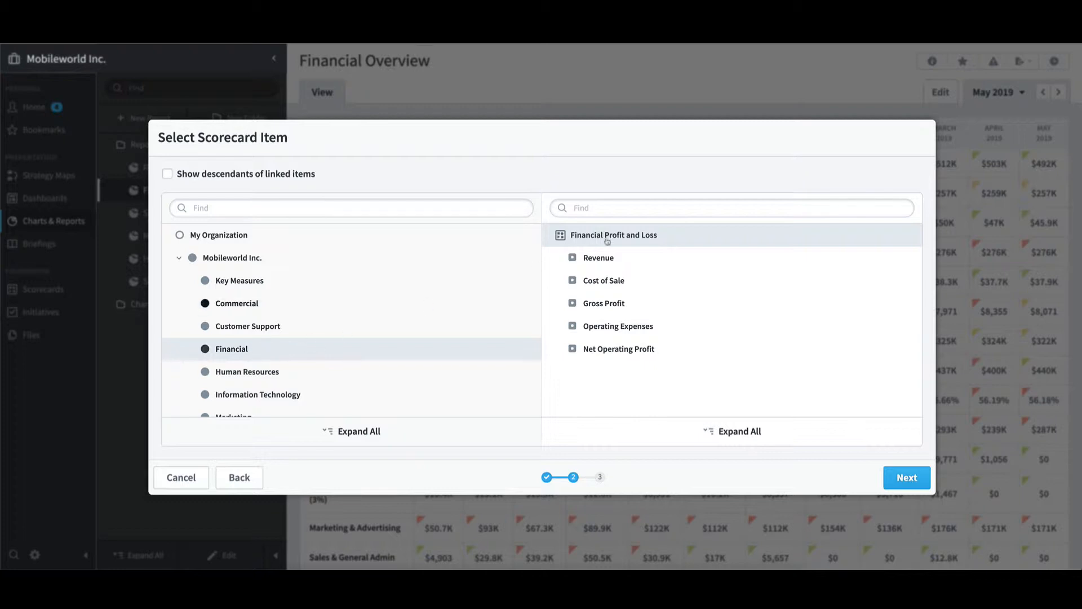
{"action": "left_click", "coordinate": [561, 258]}
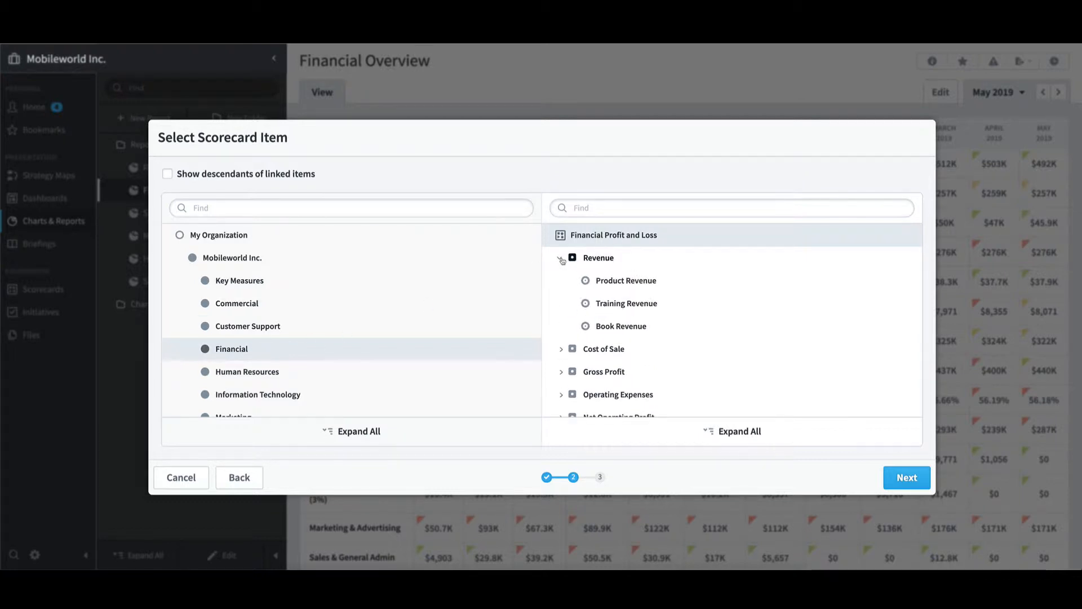
{"action": "left_click", "coordinate": [561, 258]}
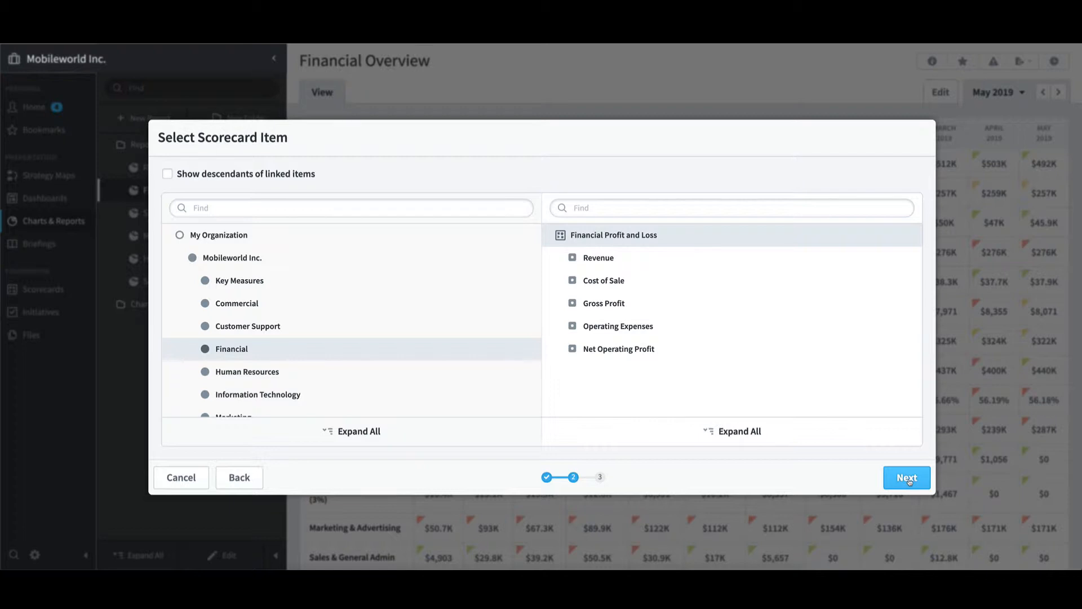
{"action": "left_click", "coordinate": [908, 479]}
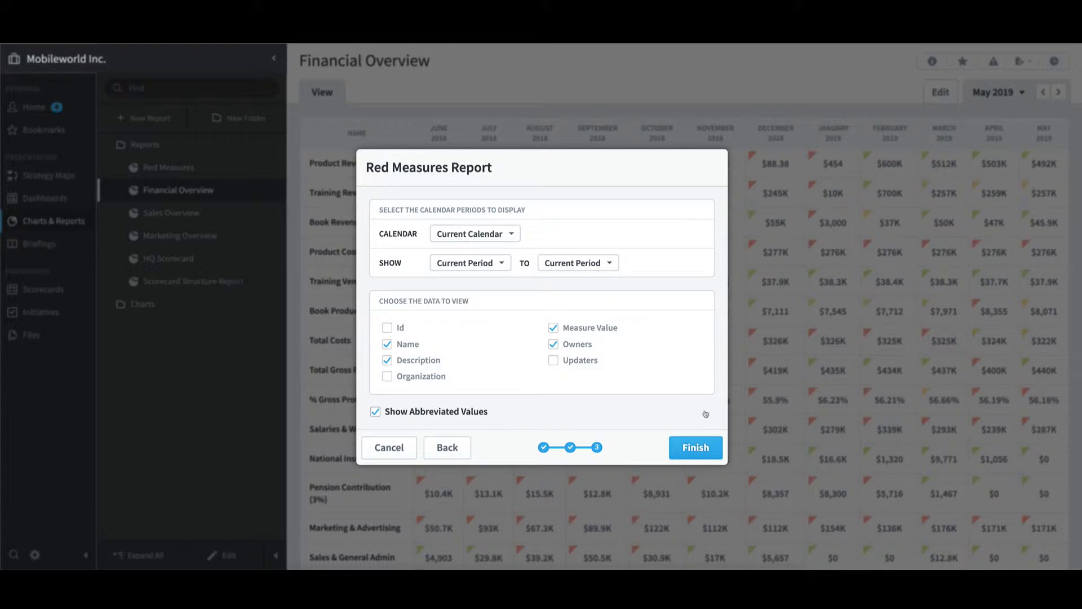
Step: Show 2 Periods Earlier to Current Period, exclude the Description and Owners data, and generate the report
{"action": "left_click", "coordinate": [504, 266]}
{"action": "scroll", "coordinate": [485, 332], "scroll_direction": "up", "scroll_amount": 3}
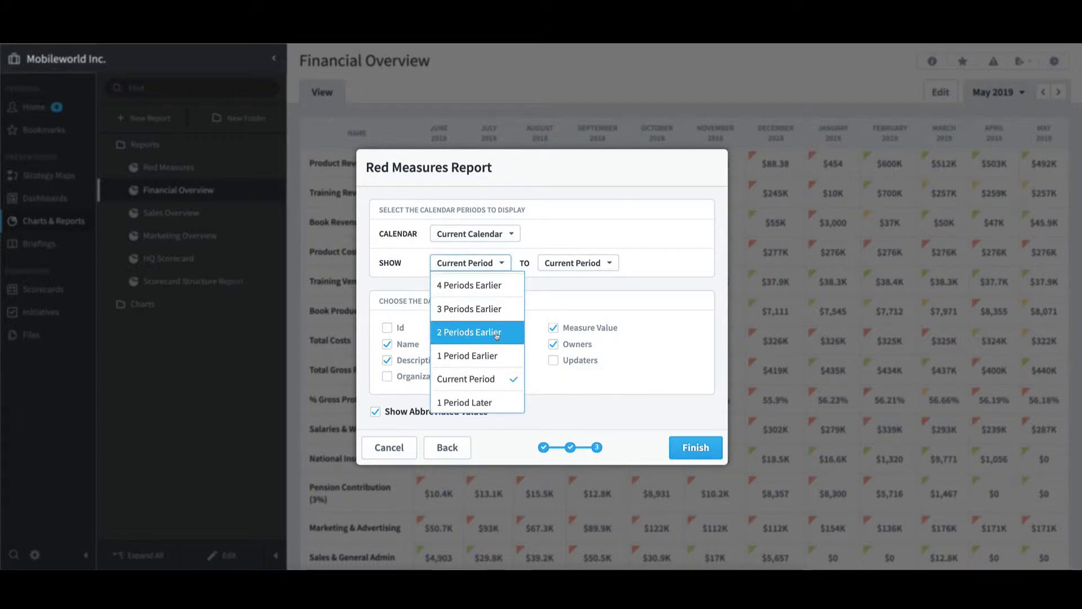
{"action": "left_click", "coordinate": [496, 335]}
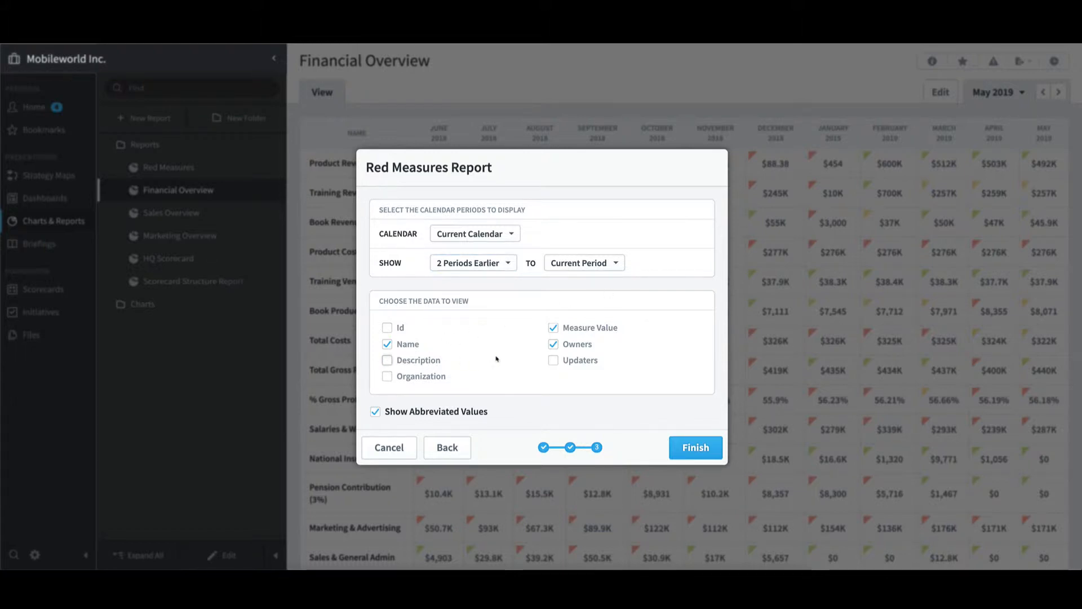
{"action": "left_click", "coordinate": [553, 344]}
{"action": "left_click", "coordinate": [716, 450]}
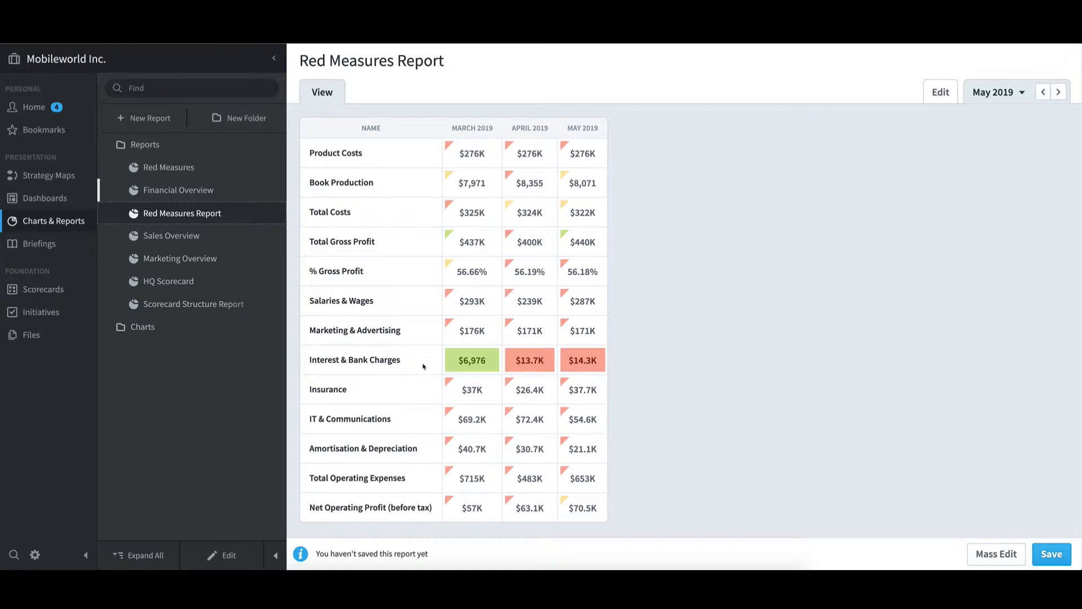
Step: Save the new report under the name "Red Measures - Training"
{"action": "left_click", "coordinate": [1052, 553]}
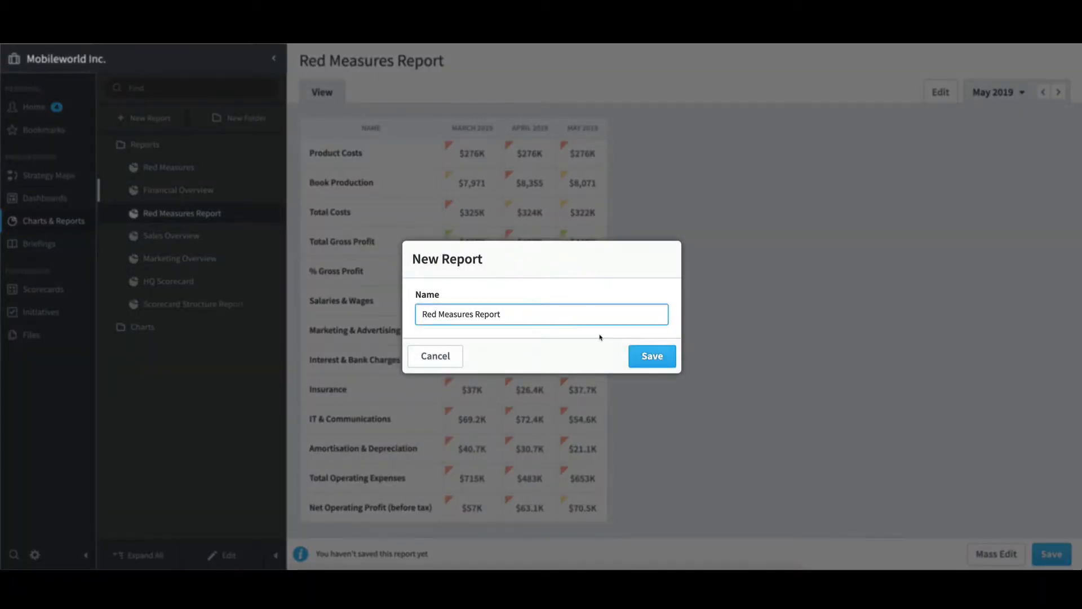
{"action": "double_click", "coordinate": [483, 315]}
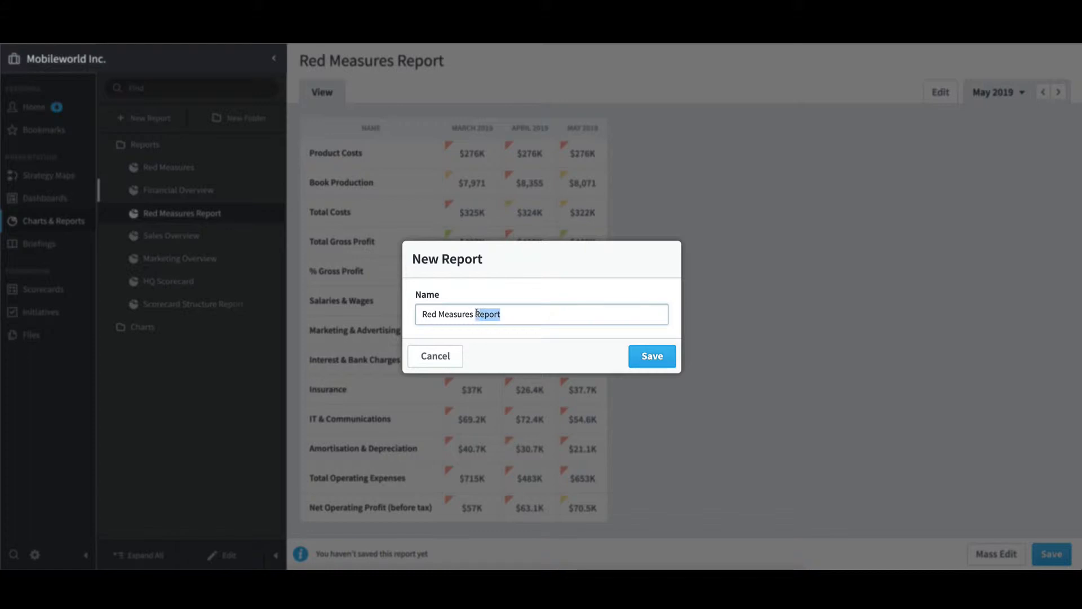
{"action": "key", "text": "BackSpace"}
{"action": "type", "text": "- Tr"}
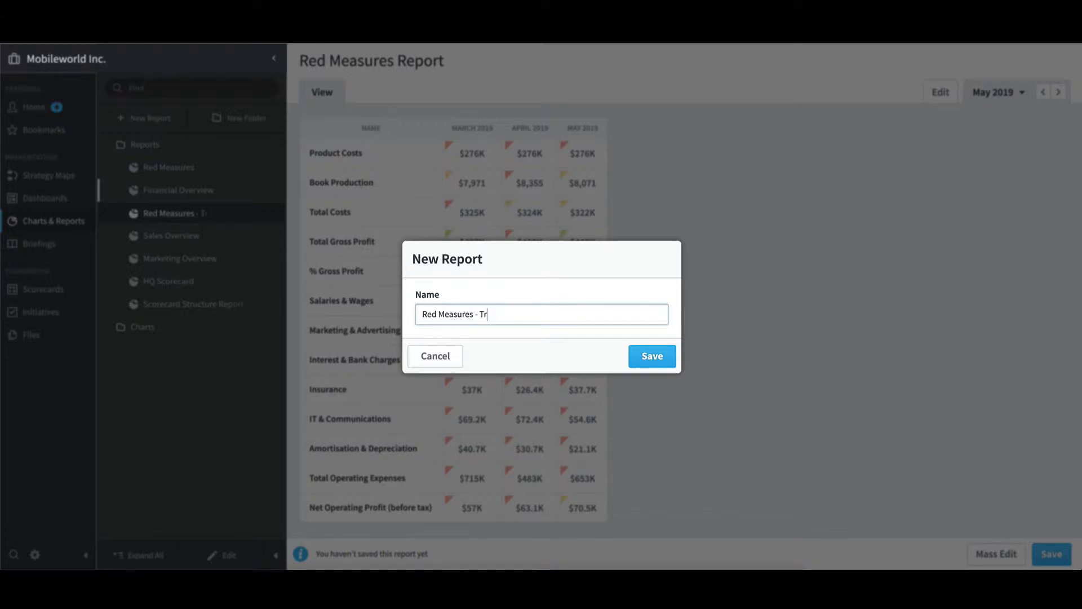
{"action": "type", "text": "aining"}
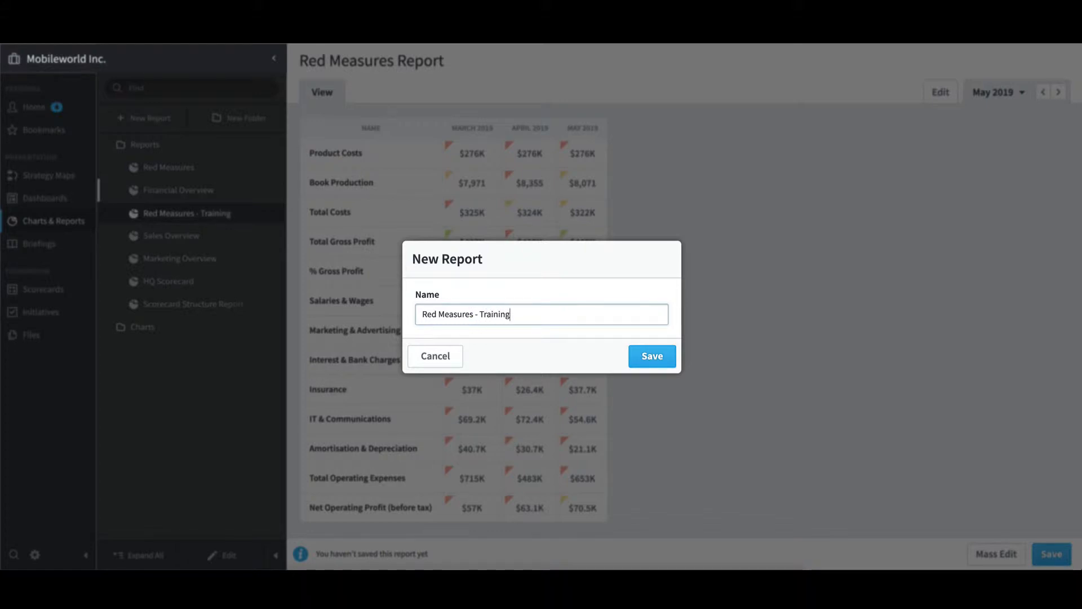
{"action": "left_click", "coordinate": [652, 356]}
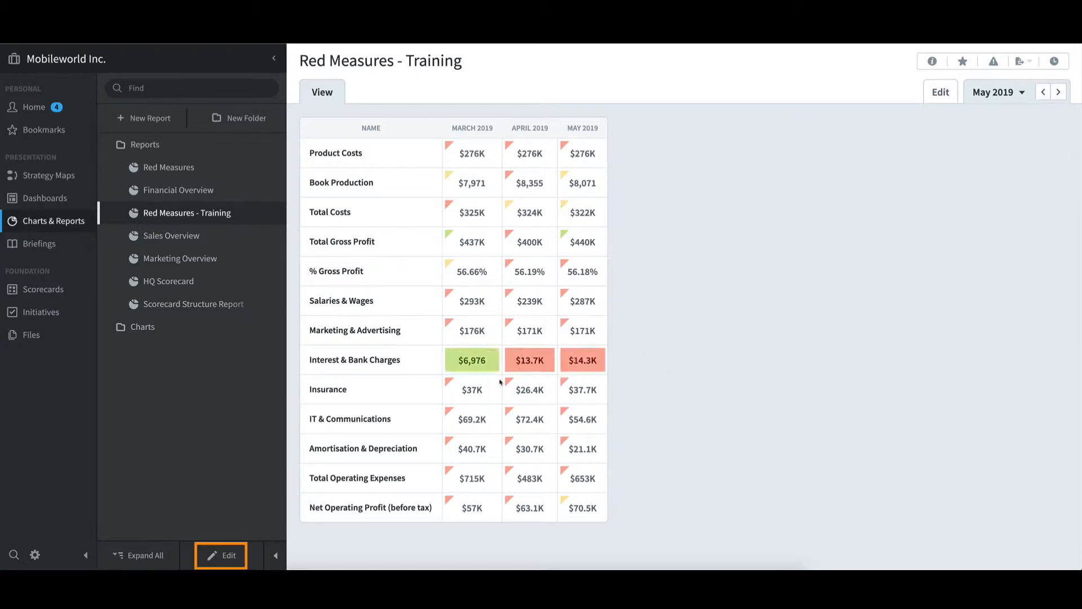
Step: Edit the Red Measures - Training report so its Red color filter starts from Current Period
{"action": "left_click", "coordinate": [231, 561]}
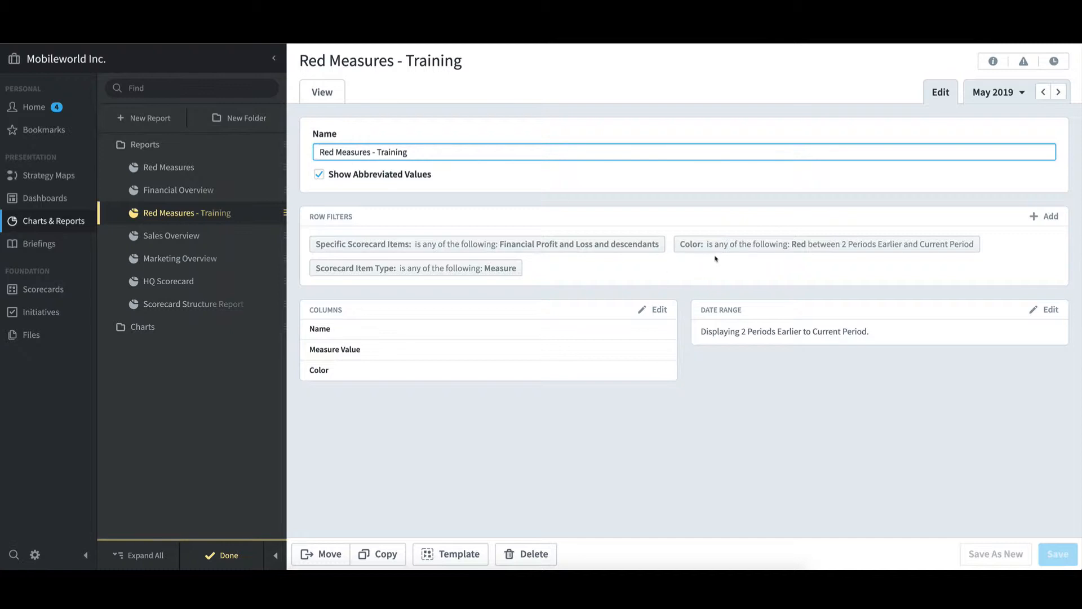
{"action": "left_click", "coordinate": [742, 254]}
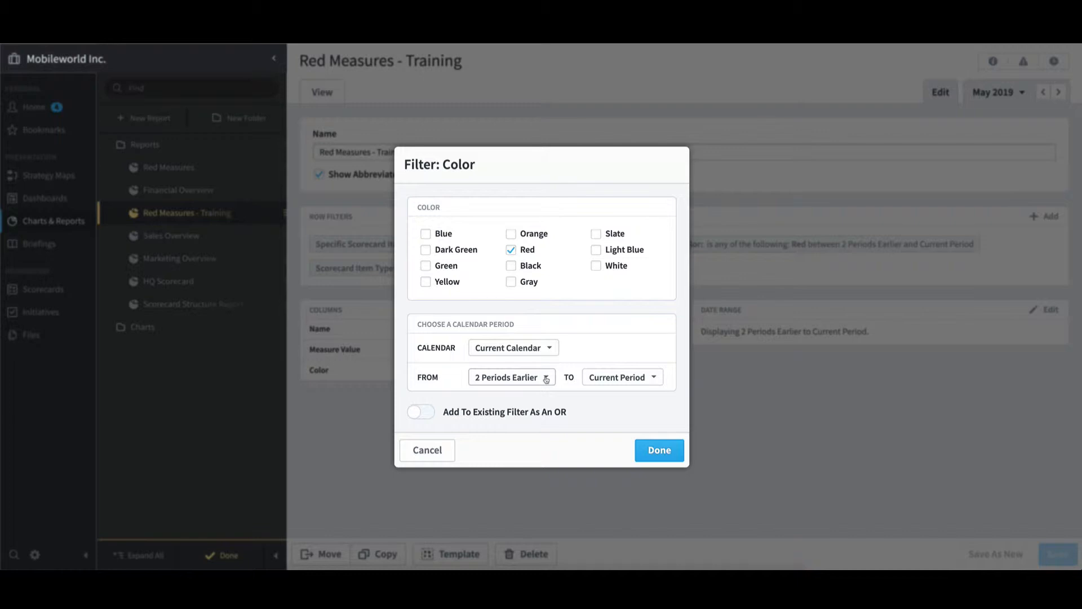
{"action": "left_click", "coordinate": [546, 380]}
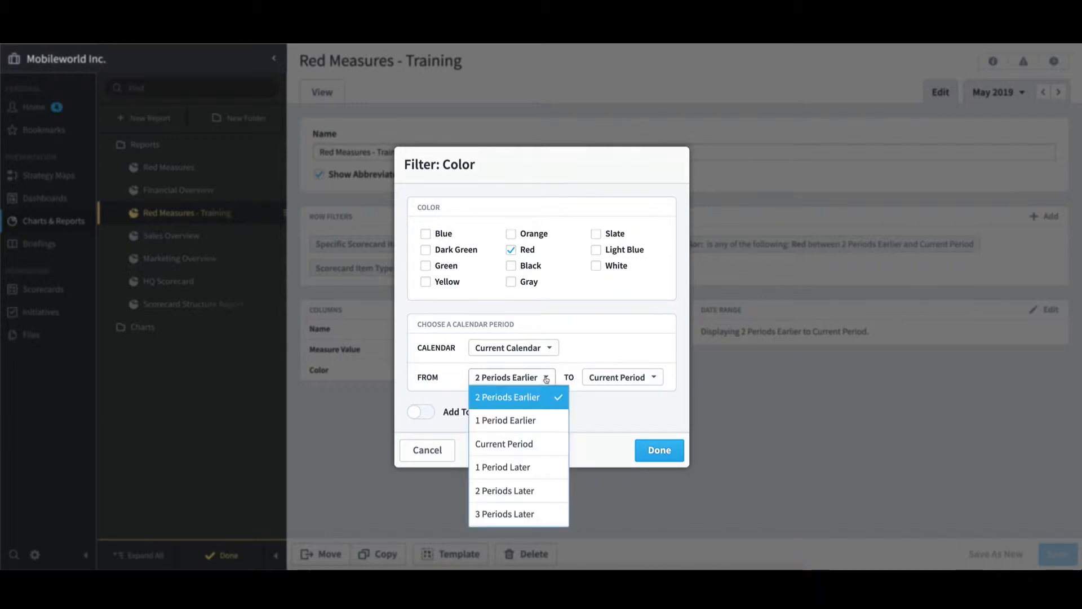
{"action": "left_click", "coordinate": [528, 444]}
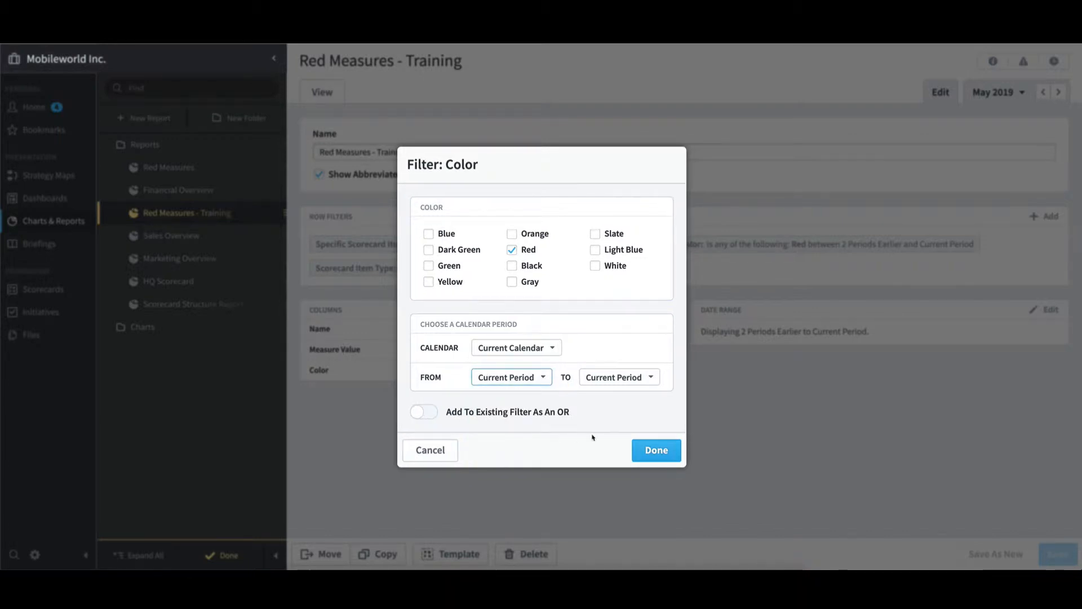
{"action": "left_click", "coordinate": [650, 449]}
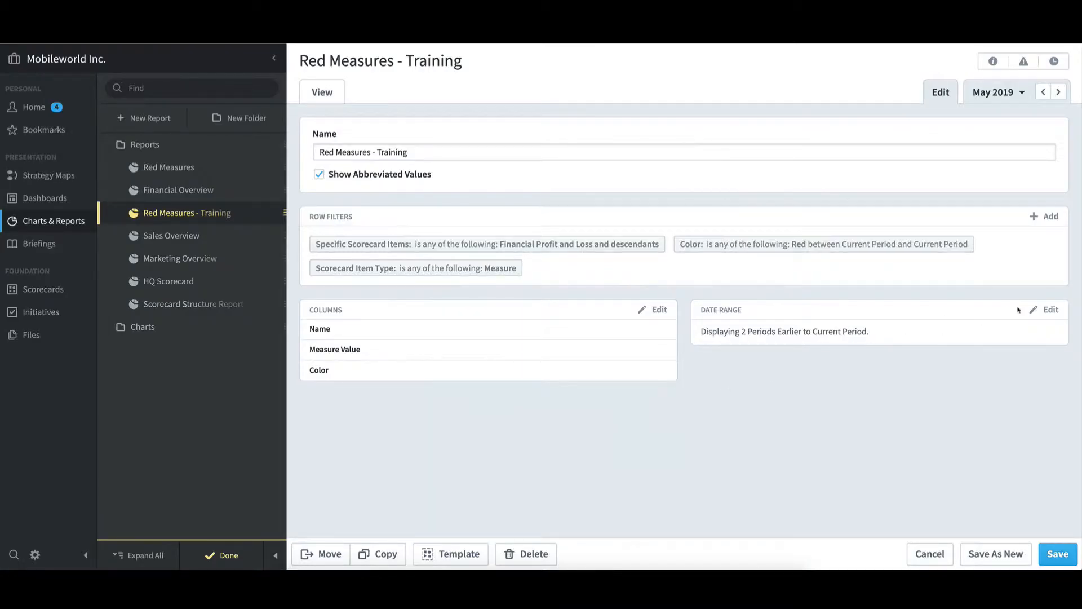
Step: Set the report's date range to start from Current Period
{"action": "left_click", "coordinate": [1047, 312]}
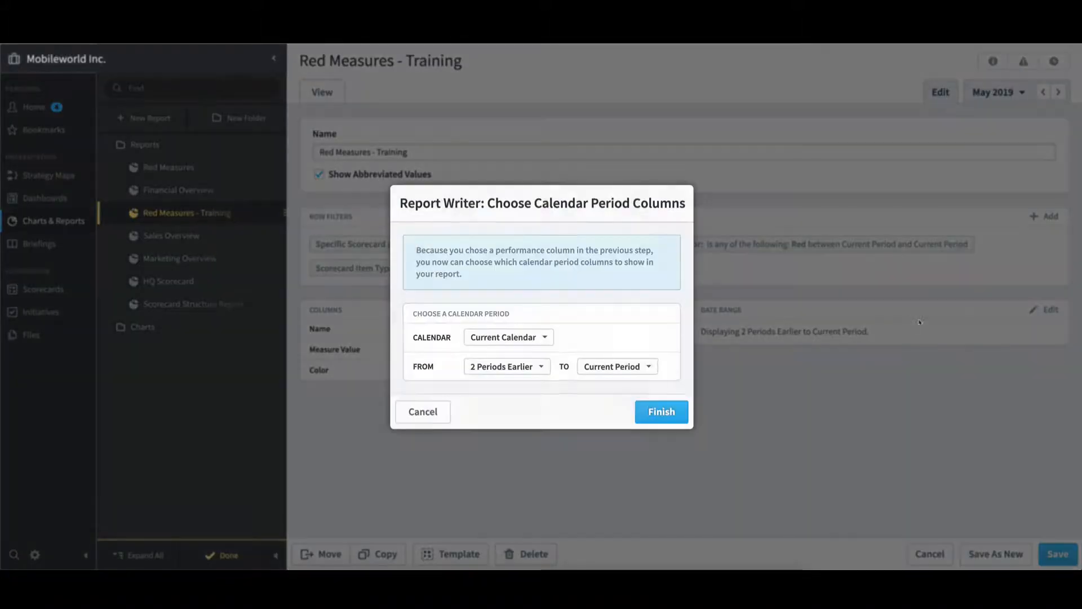
{"action": "left_click", "coordinate": [537, 372]}
{"action": "left_click", "coordinate": [510, 435]}
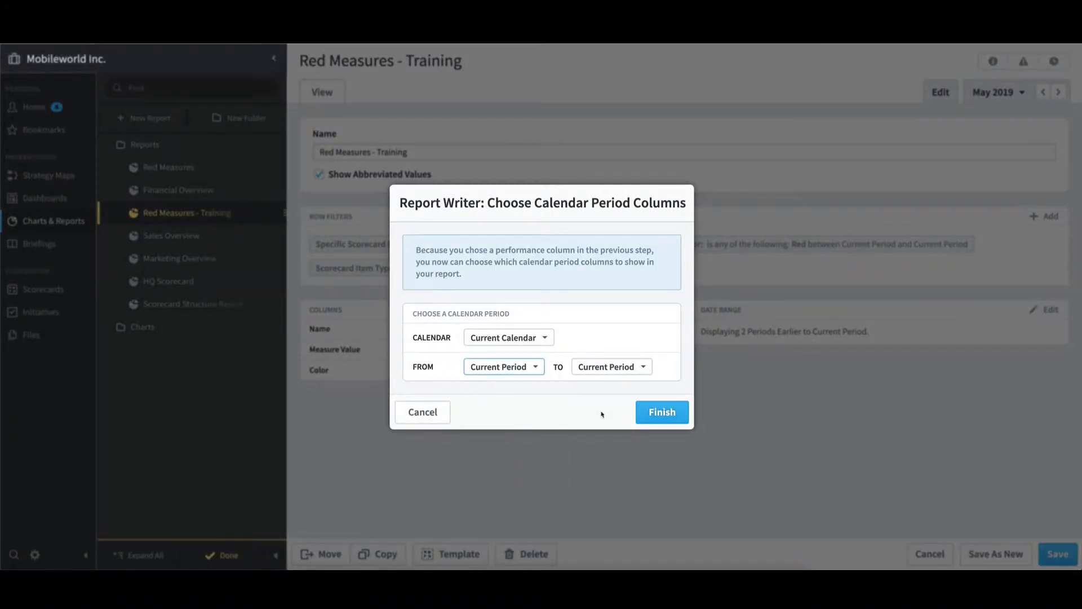
{"action": "left_click", "coordinate": [663, 414]}
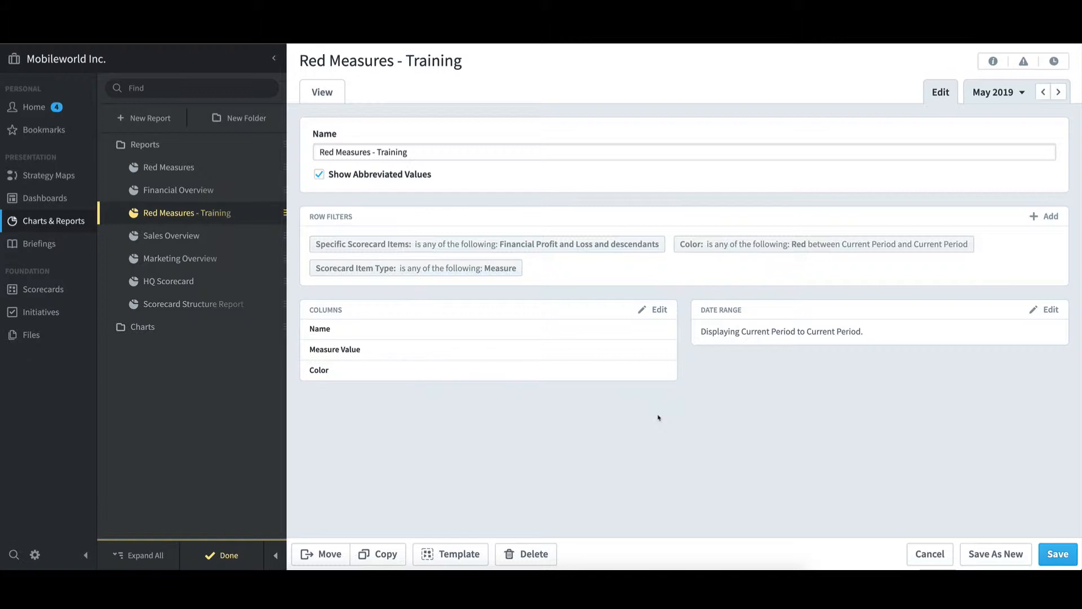
Step: Check the available report columns without changing the selection, and save the edited report
{"action": "left_click", "coordinate": [655, 309]}
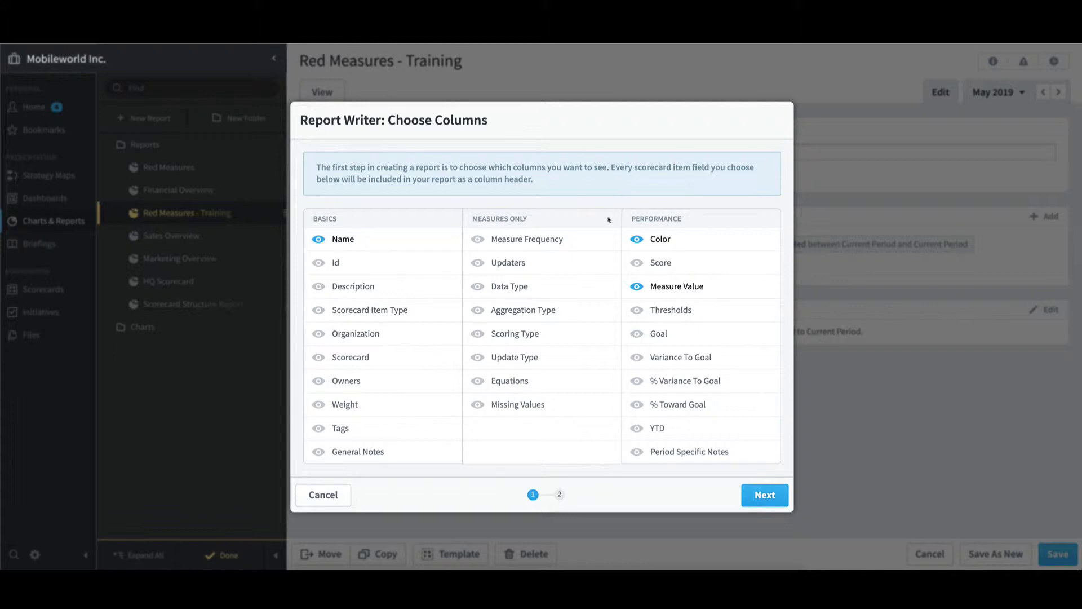
{"action": "left_click", "coordinate": [336, 495]}
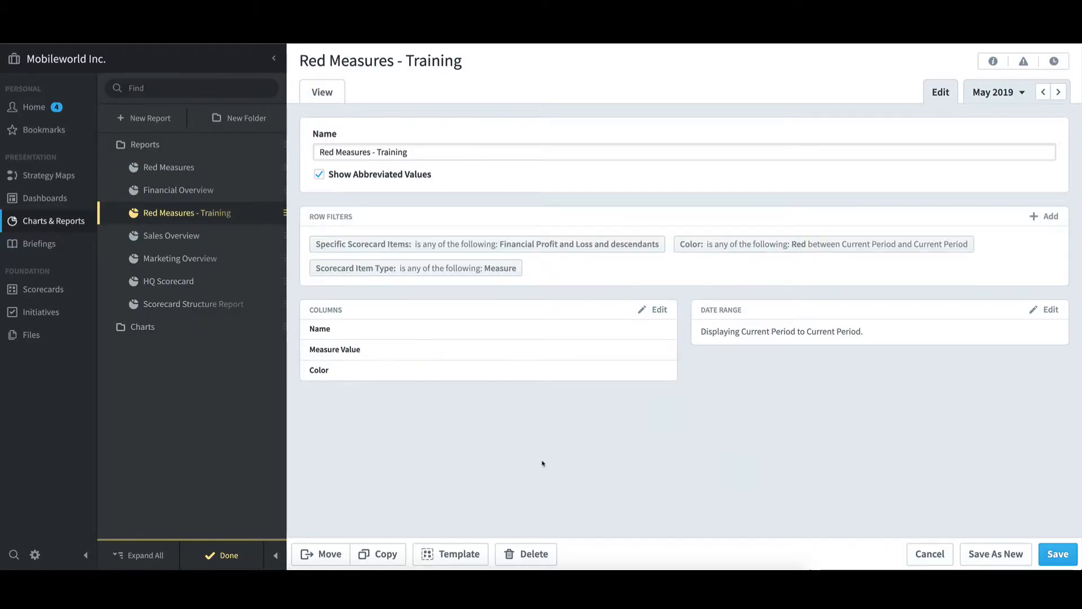
{"action": "left_click", "coordinate": [1051, 557]}
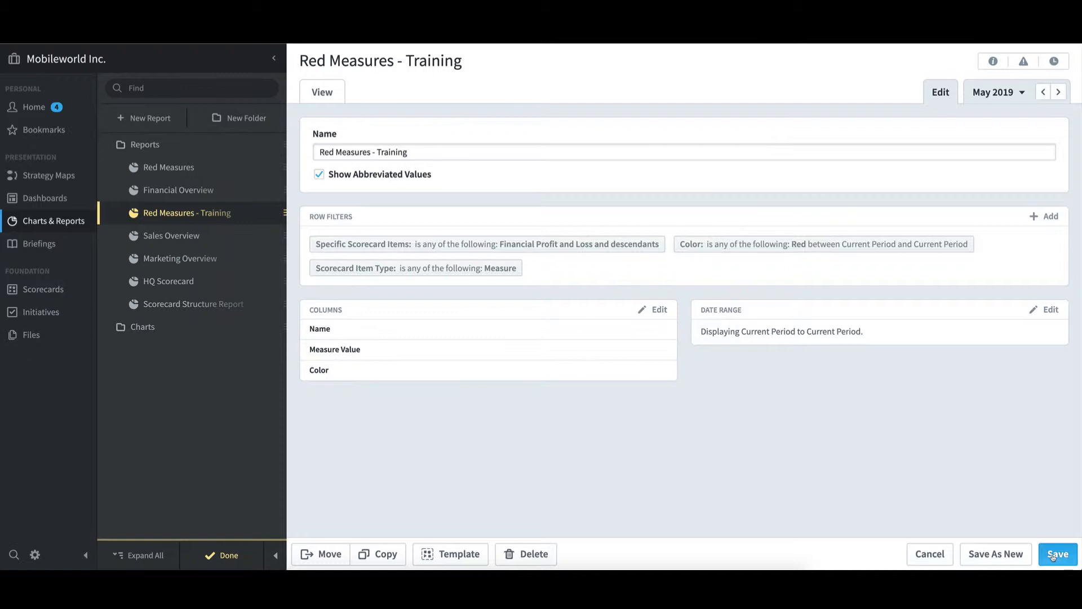
Step: Leave editing mode and start a new report of the Report Writer type
{"action": "left_click", "coordinate": [224, 557]}
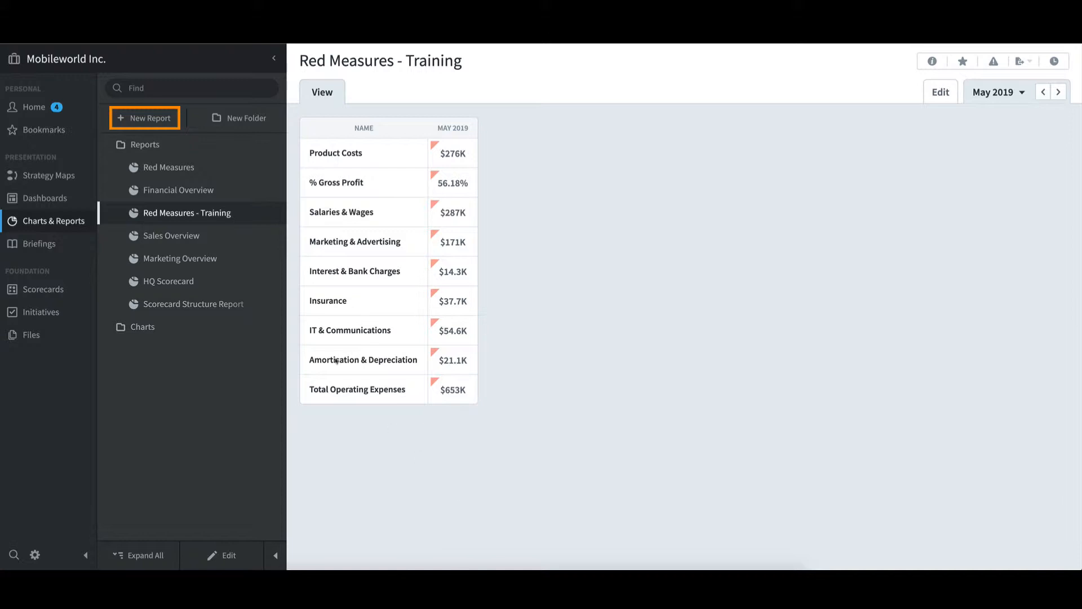
{"action": "left_click", "coordinate": [167, 120]}
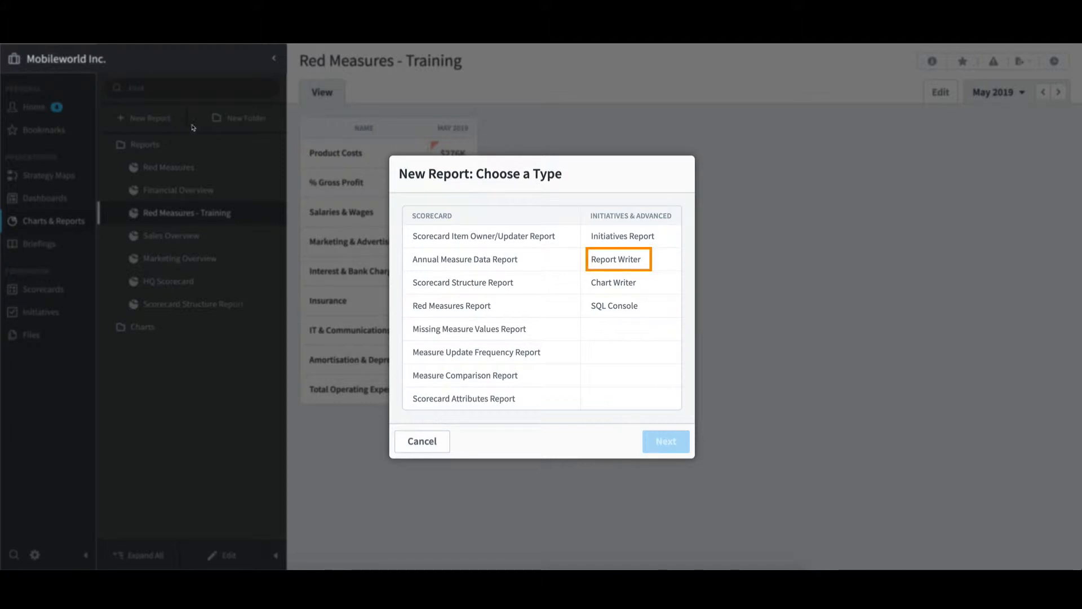
{"action": "left_click", "coordinate": [641, 263]}
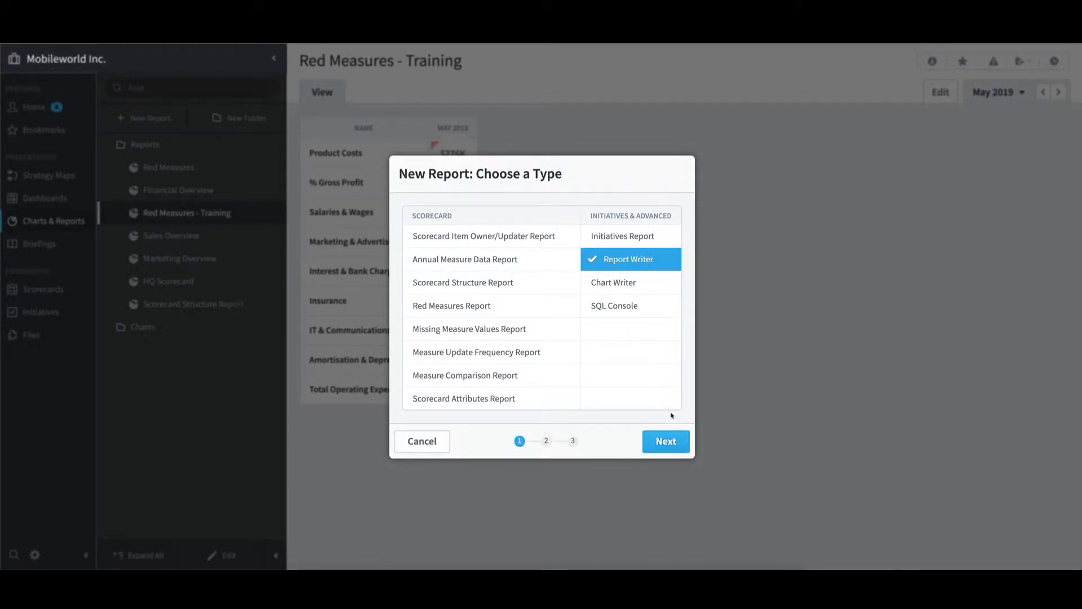
{"action": "left_click", "coordinate": [663, 444]}
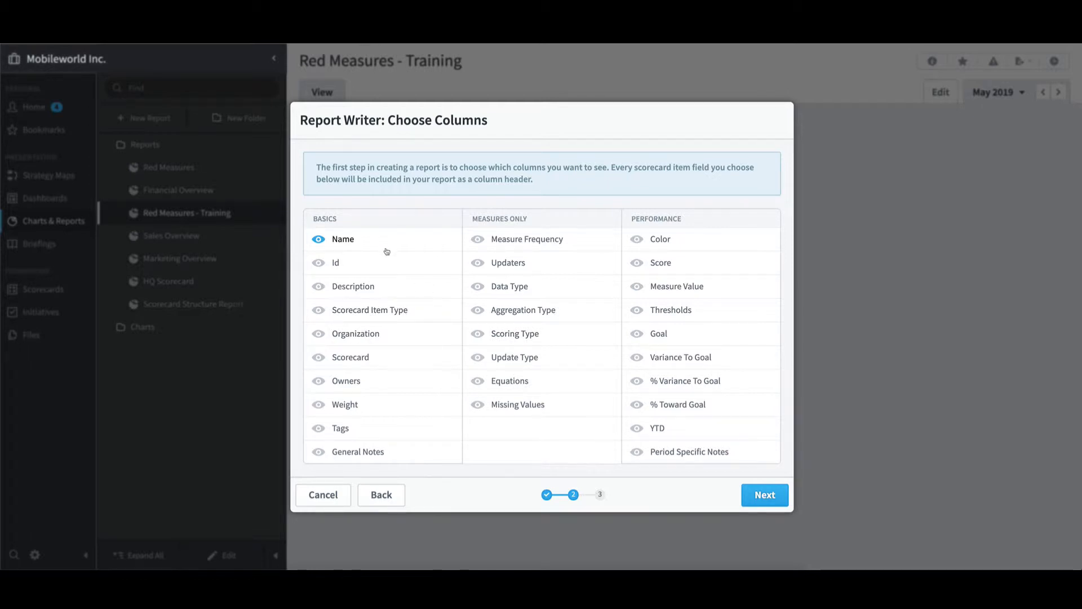
Step: Include the Scoring Type, Color, Score, Measure Value and Goal columns, and accept the Current Period calendar range with abbreviated values
{"action": "left_click", "coordinate": [512, 336]}
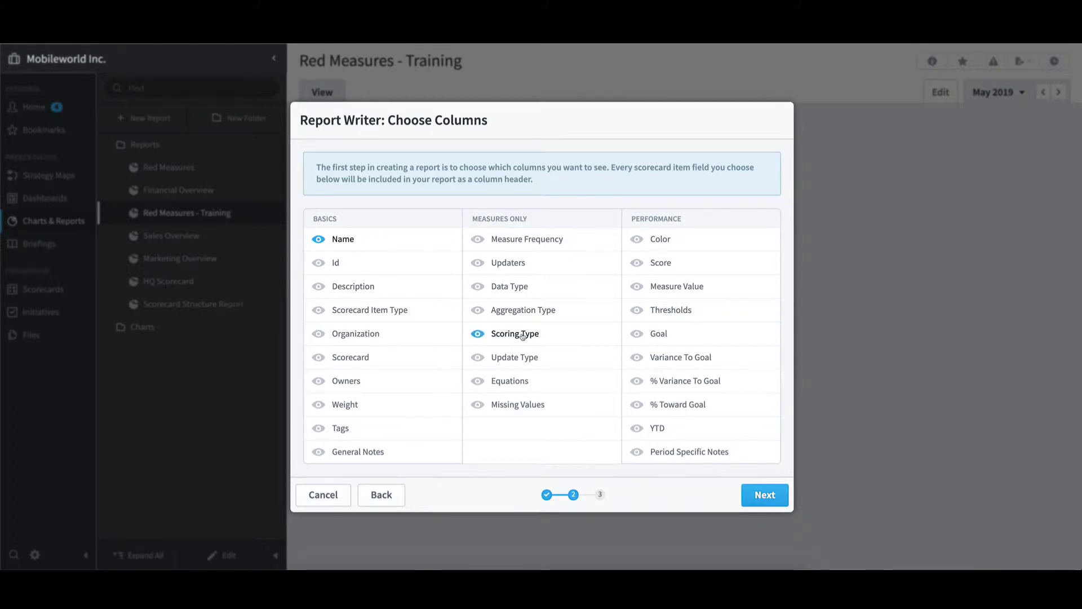
{"action": "left_click", "coordinate": [689, 239]}
{"action": "left_click", "coordinate": [666, 263]}
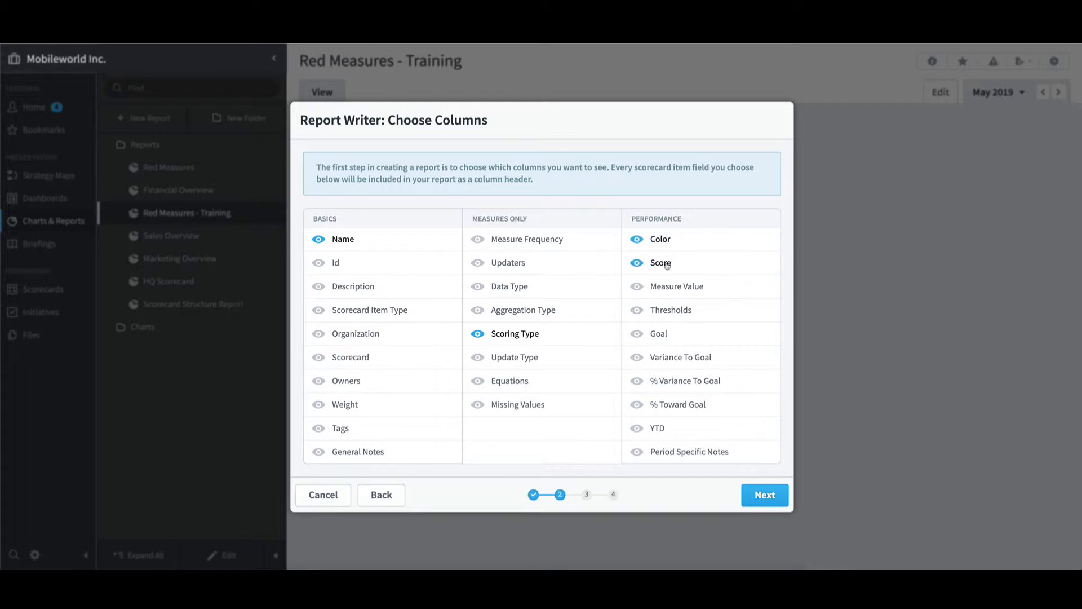
{"action": "left_click", "coordinate": [676, 289]}
{"action": "left_click", "coordinate": [663, 334]}
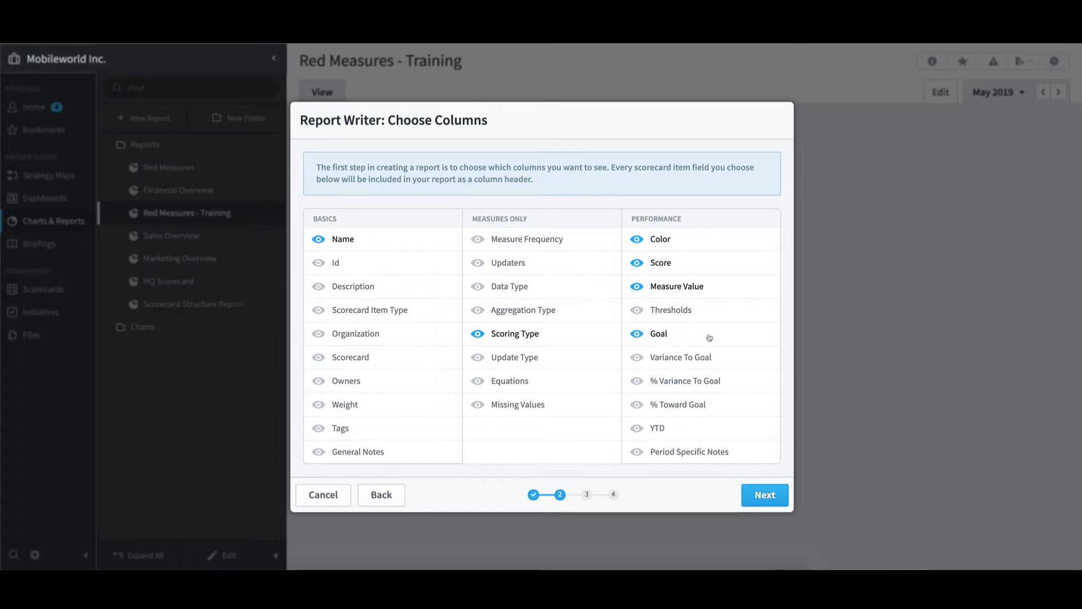
{"action": "left_click", "coordinate": [748, 496]}
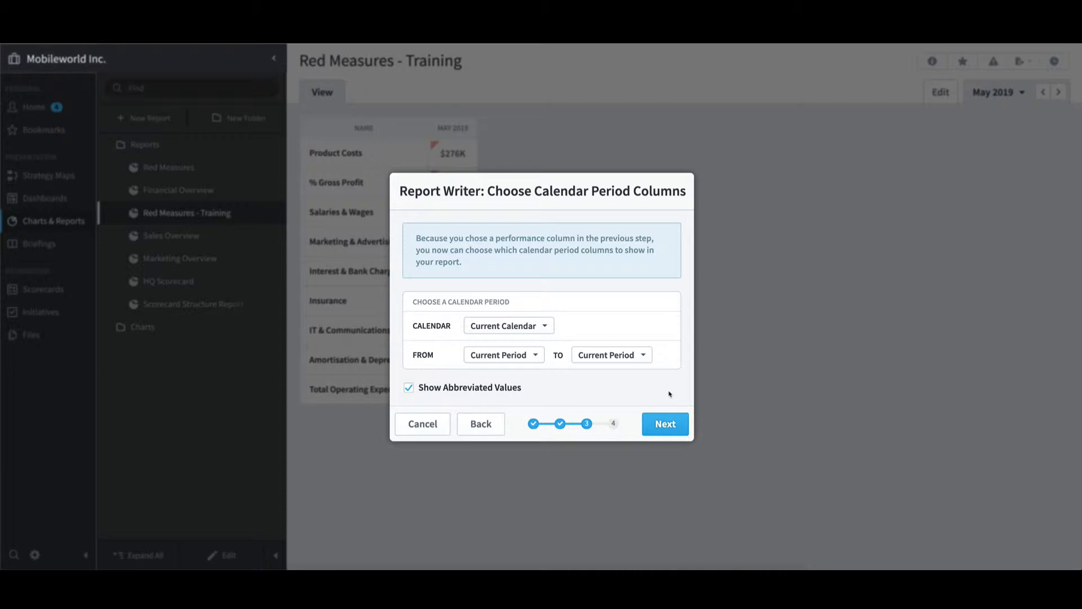
{"action": "left_click", "coordinate": [668, 424]}
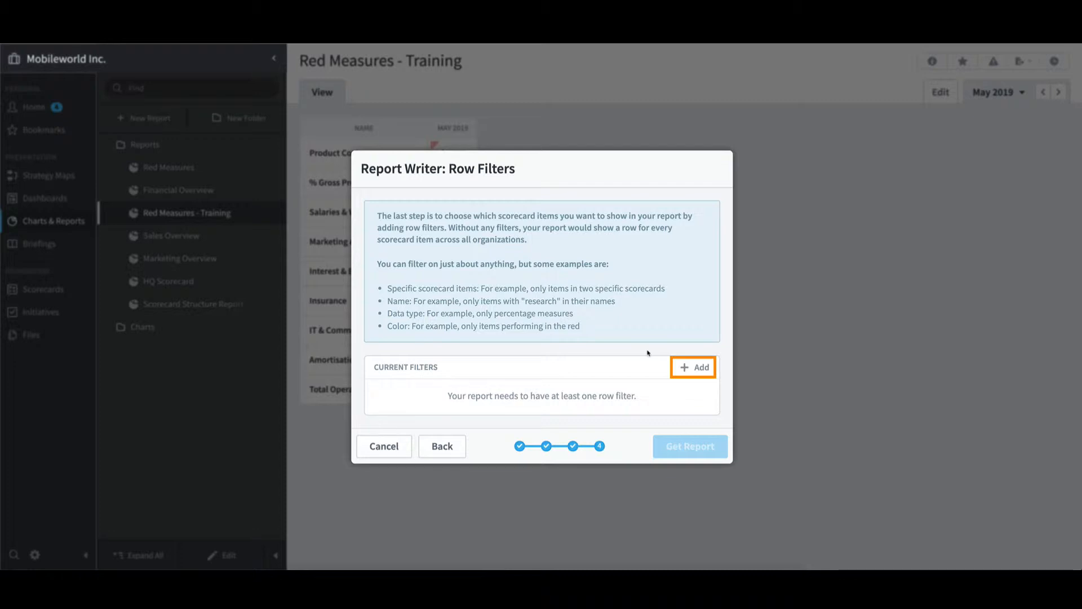
Step: Add a Specific Scorecard Items row filter for the Financial organization's Financial Profit and Loss scorecard with its descendants, and generate the report
{"action": "left_click", "coordinate": [706, 373]}
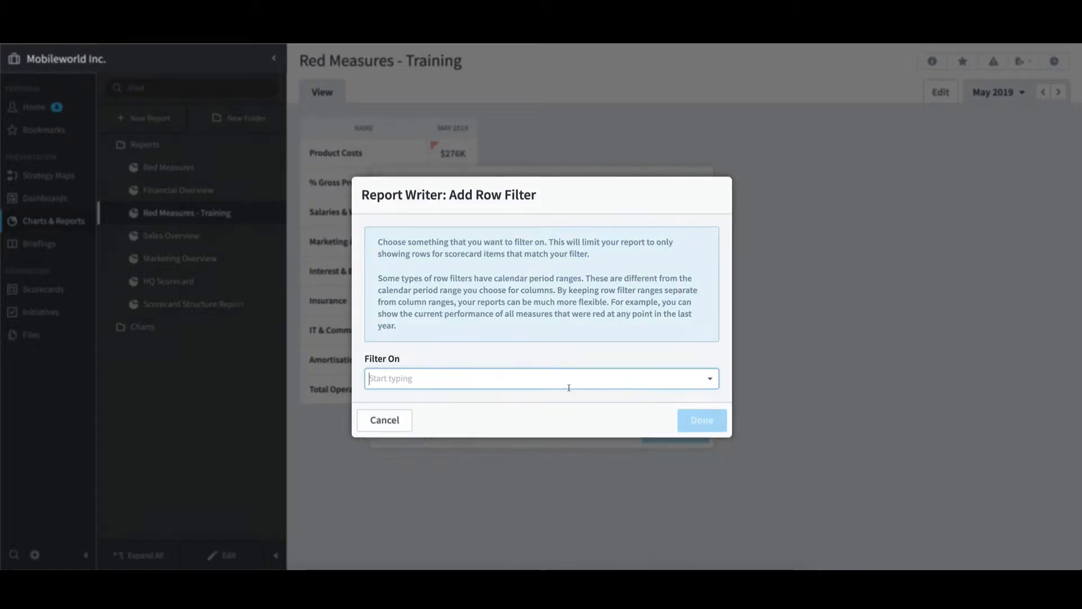
{"action": "left_click", "coordinate": [462, 381]}
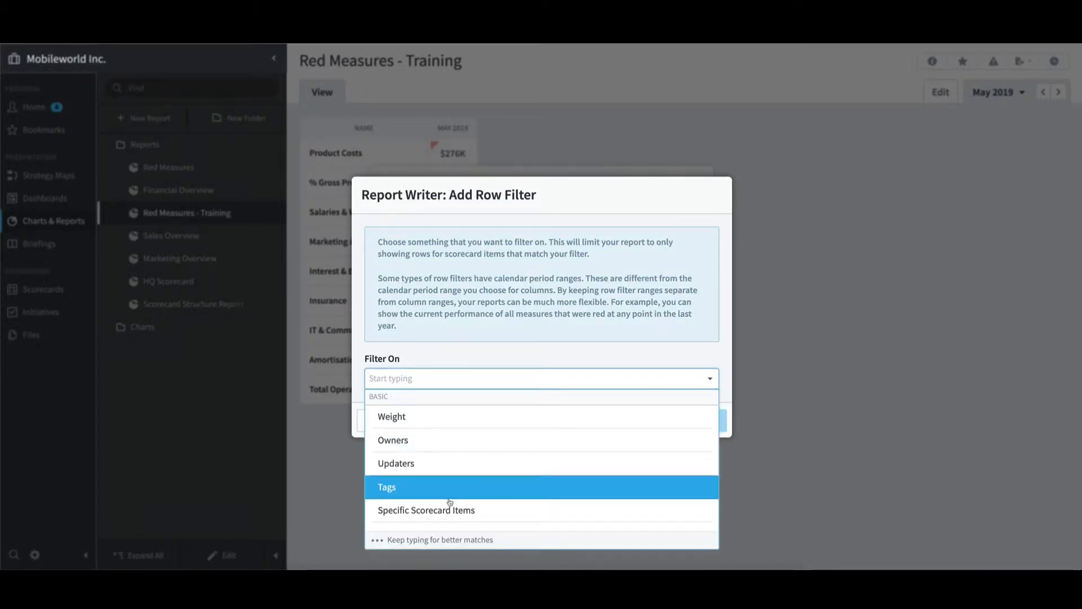
{"action": "left_click", "coordinate": [476, 514]}
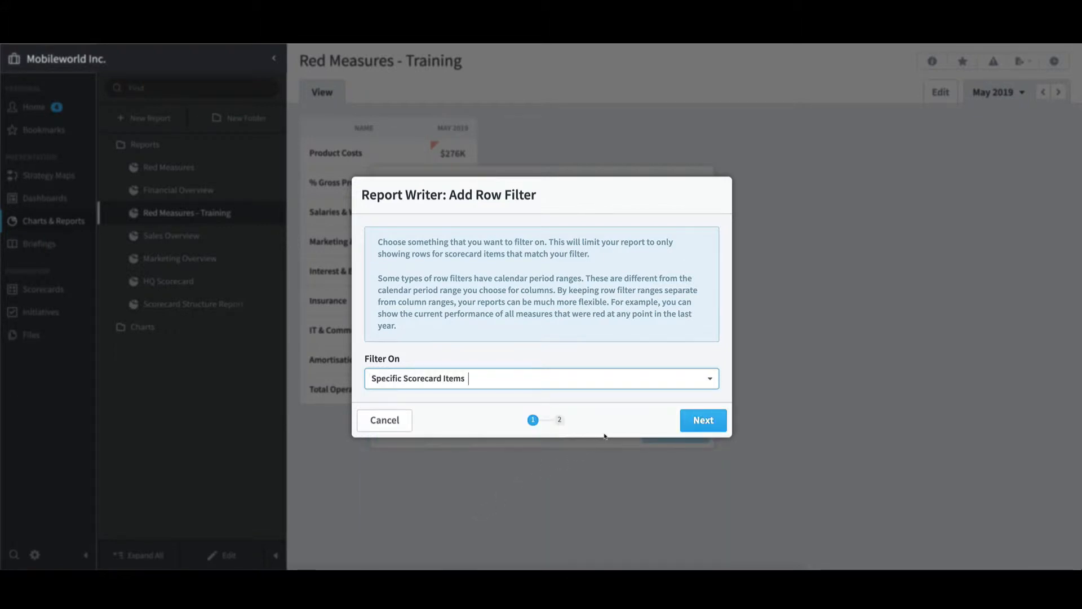
{"action": "left_click", "coordinate": [702, 423]}
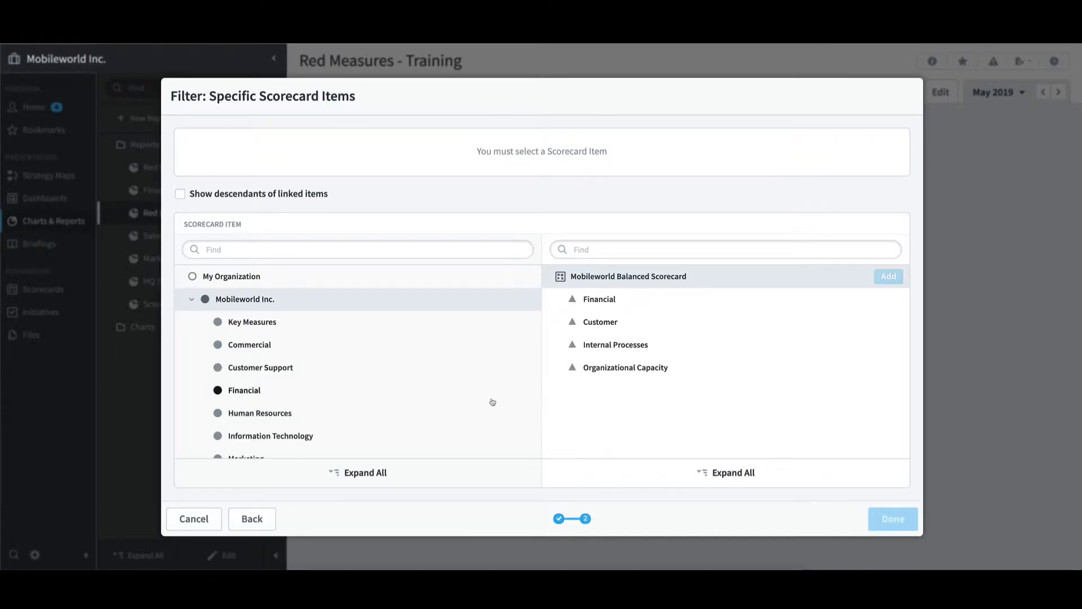
{"action": "left_click", "coordinate": [251, 394]}
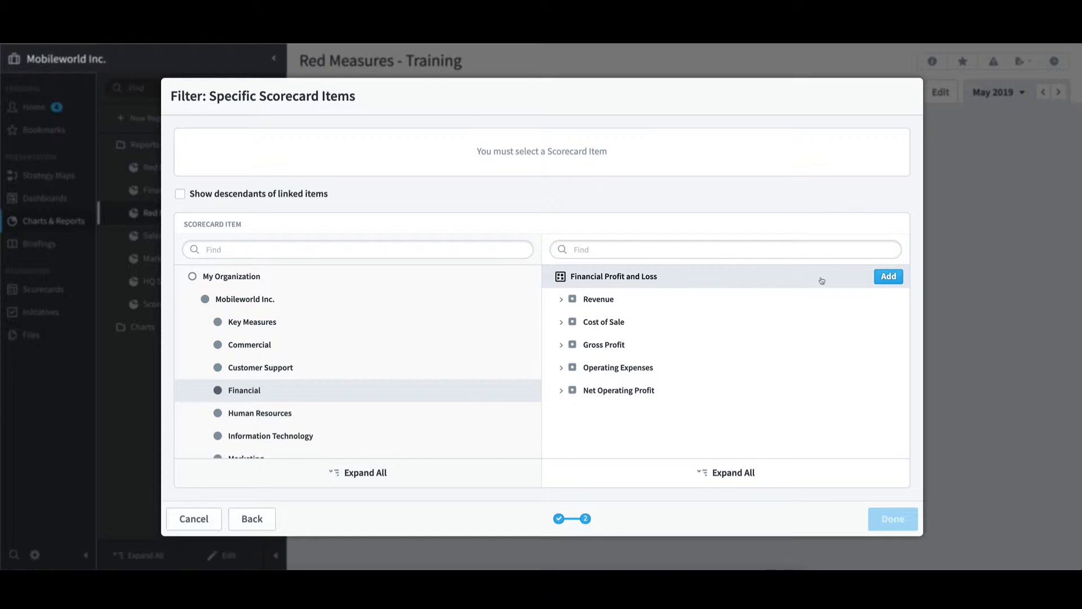
{"action": "left_click", "coordinate": [888, 276]}
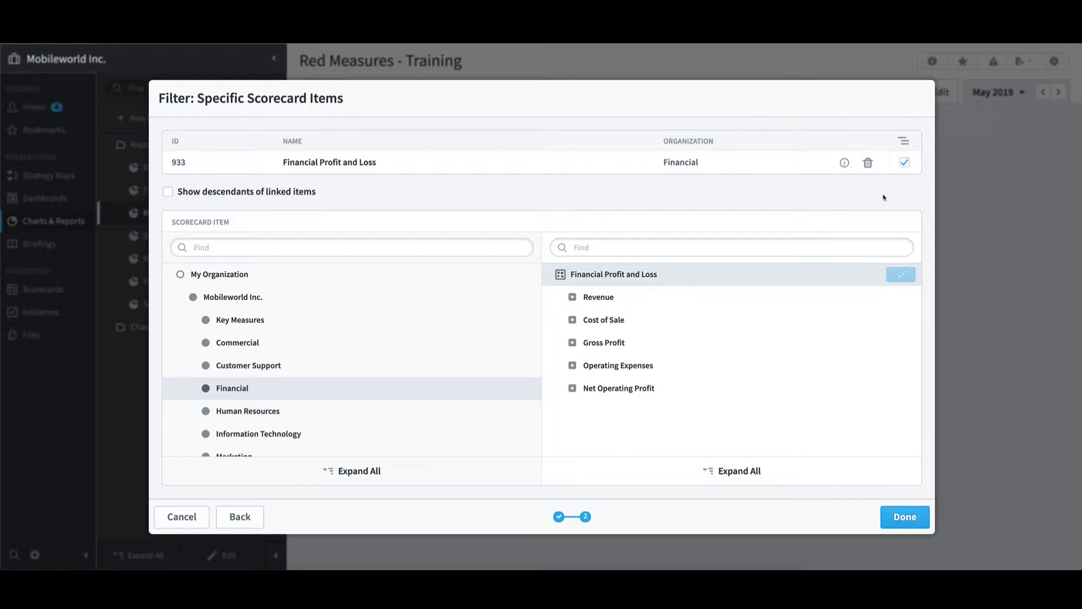
{"action": "left_click", "coordinate": [905, 164]}
{"action": "left_click", "coordinate": [906, 163]}
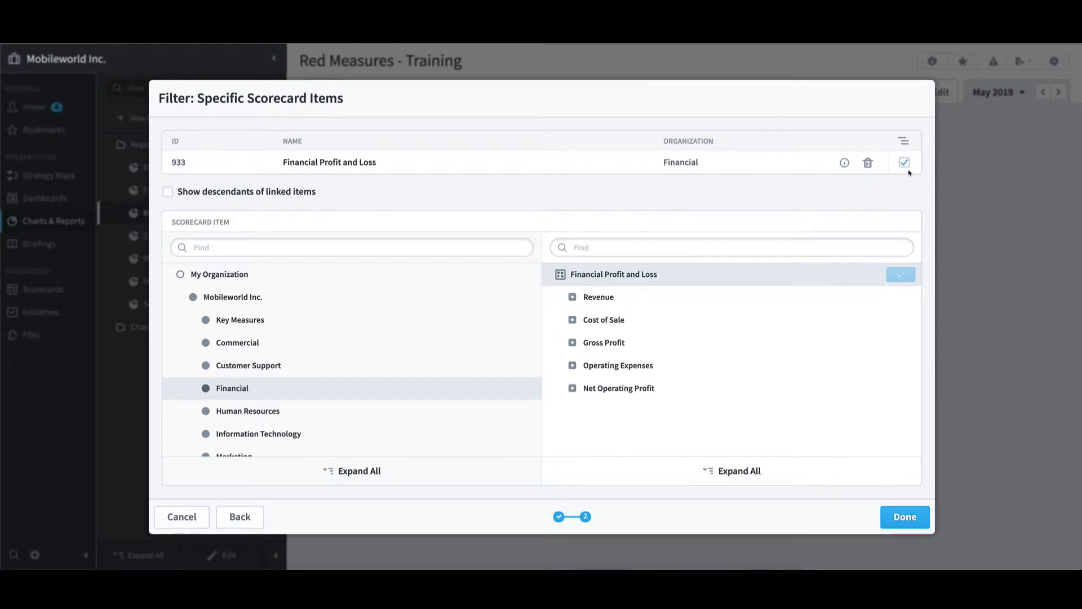
{"action": "left_click", "coordinate": [905, 517]}
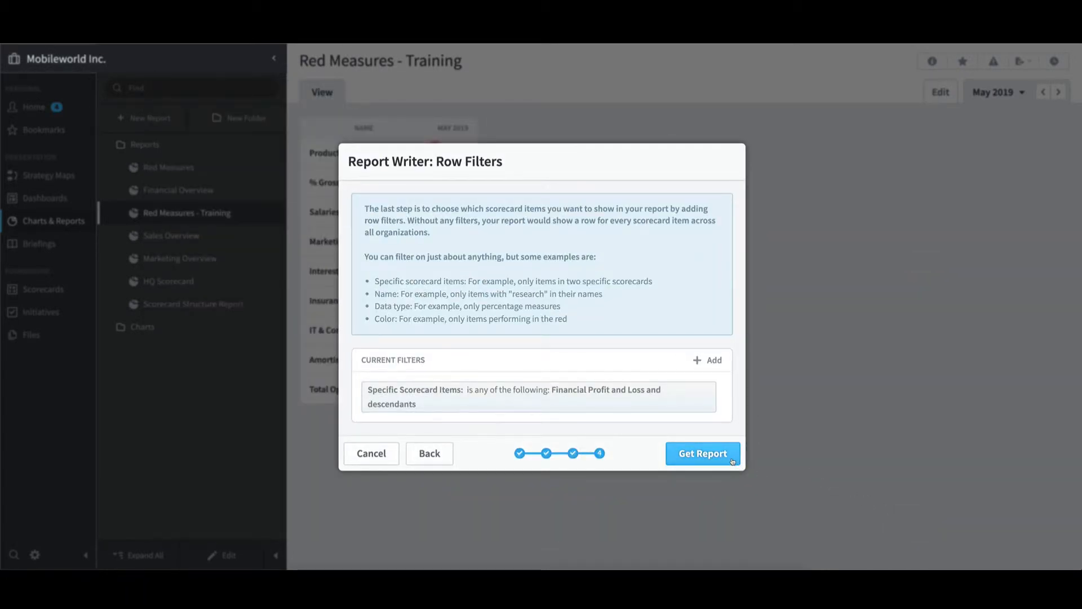
{"action": "left_click", "coordinate": [733, 461]}
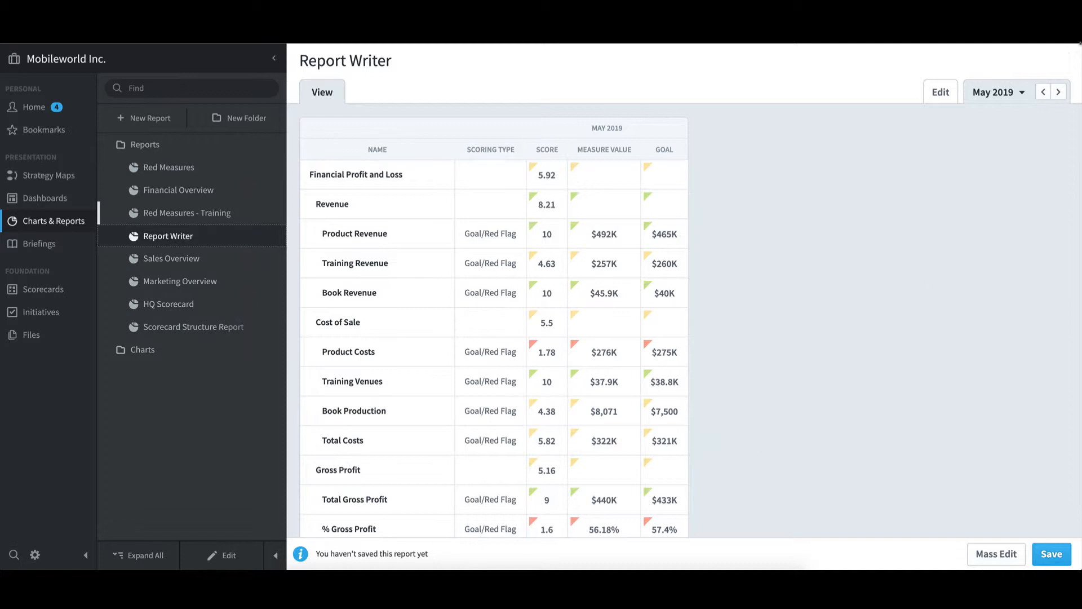
Step: Check the report for April 2019, return to May 2019, and view its rows sorted by Score in both directions before restoring the original order
{"action": "left_click", "coordinate": [1044, 93]}
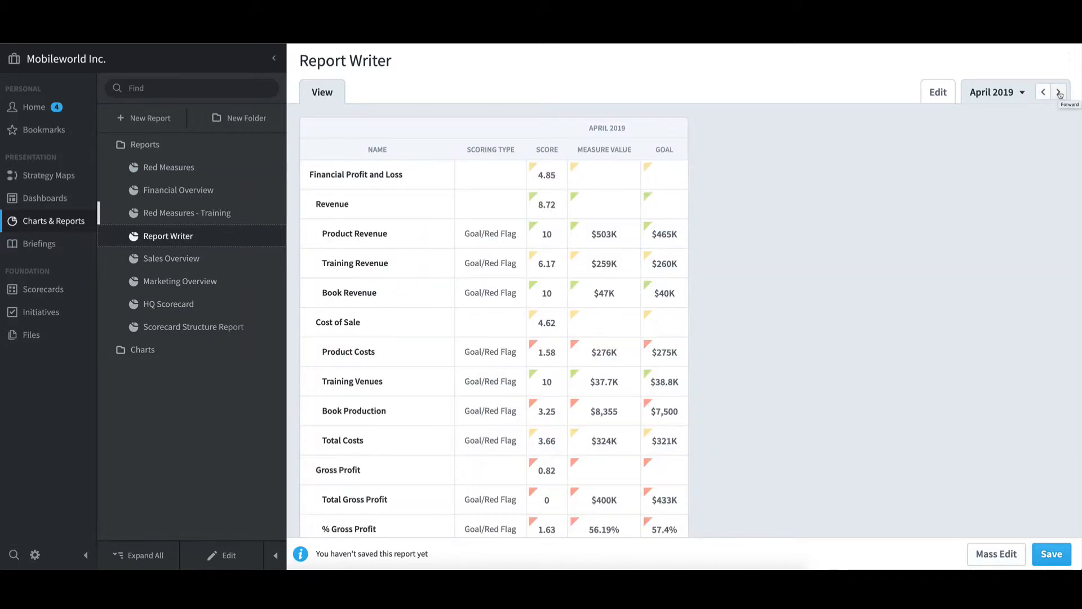
{"action": "left_click", "coordinate": [1059, 92]}
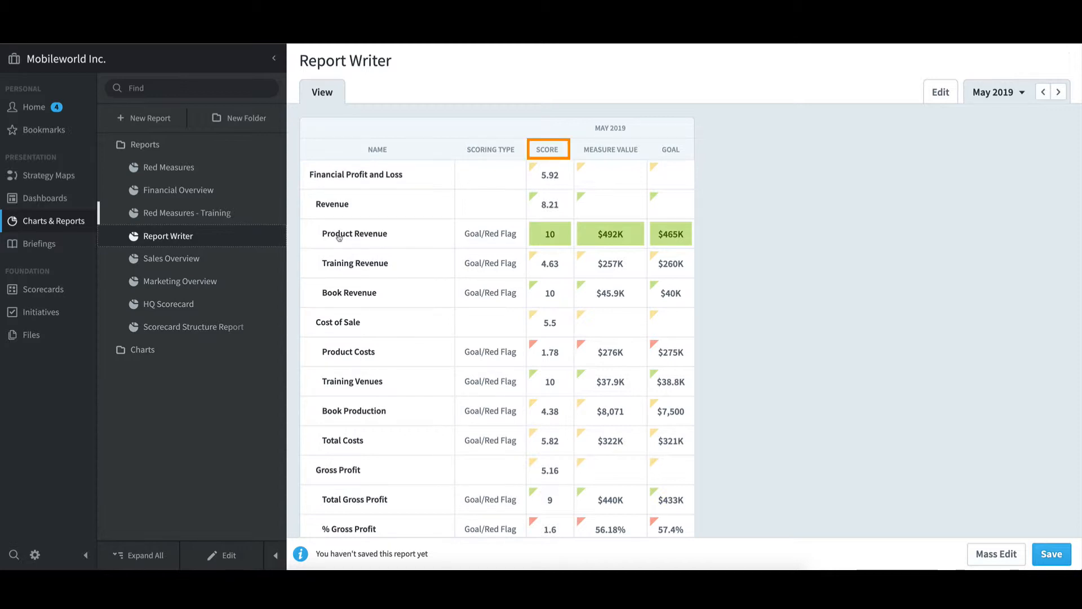
{"action": "left_click", "coordinate": [547, 149]}
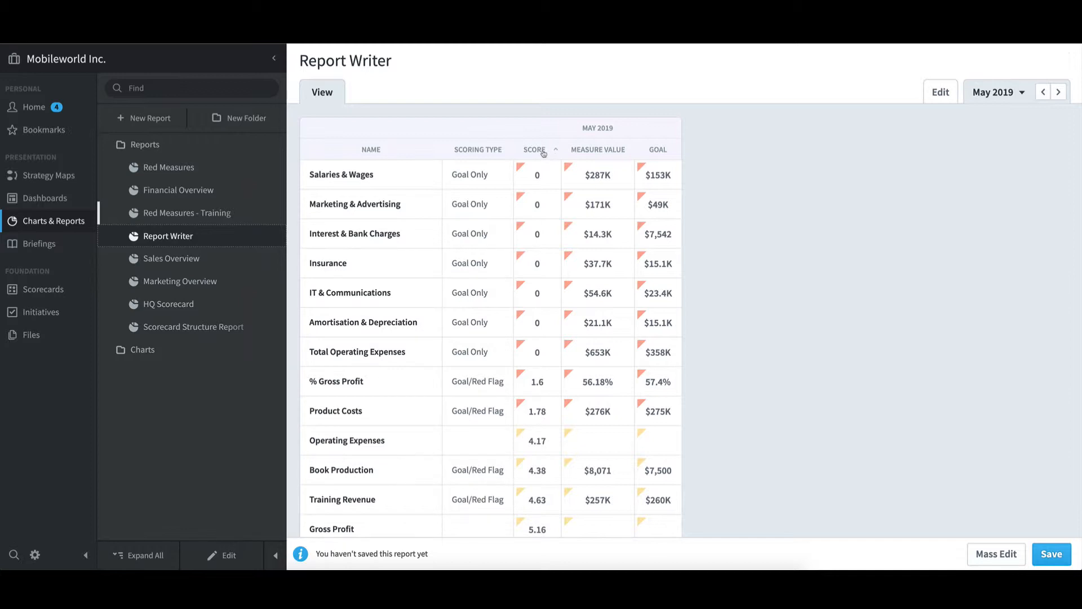
{"action": "left_click", "coordinate": [544, 153]}
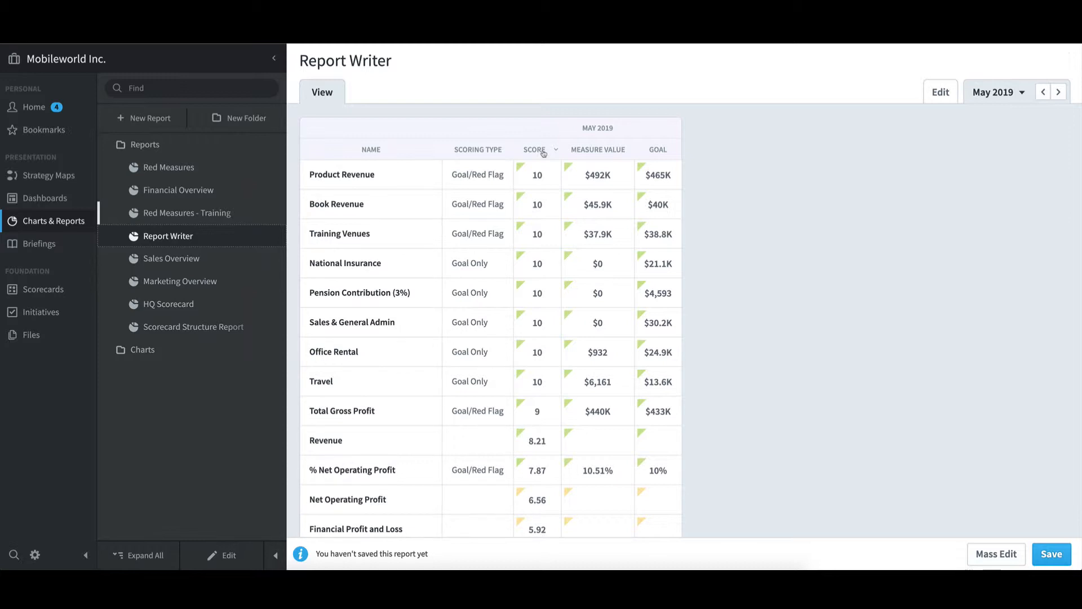
{"action": "left_click", "coordinate": [544, 153]}
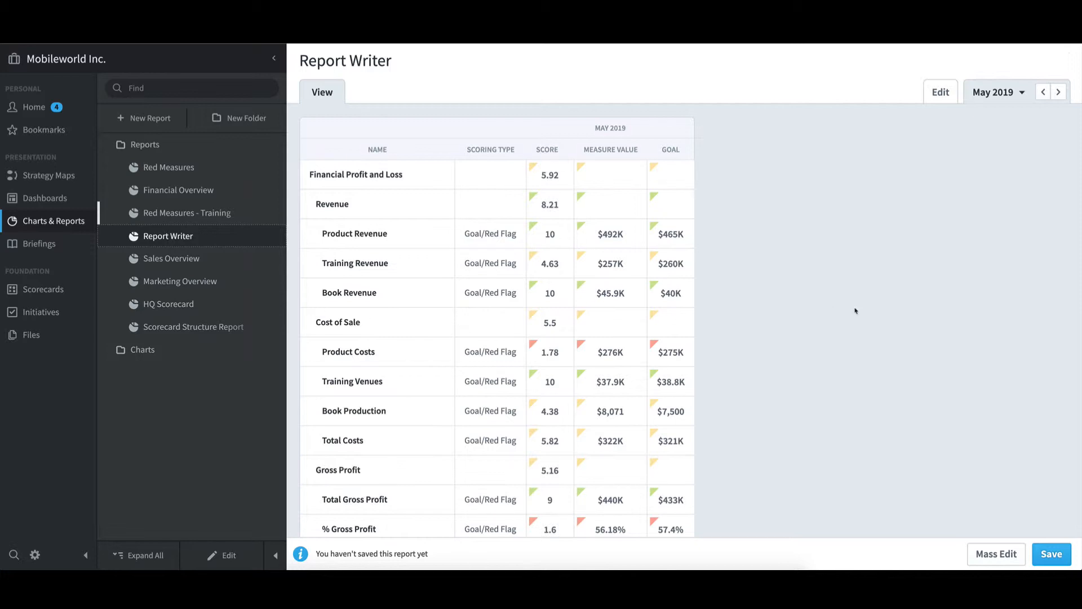
Step: Save the new report under the name "Report Writer"
{"action": "left_click", "coordinate": [1059, 560]}
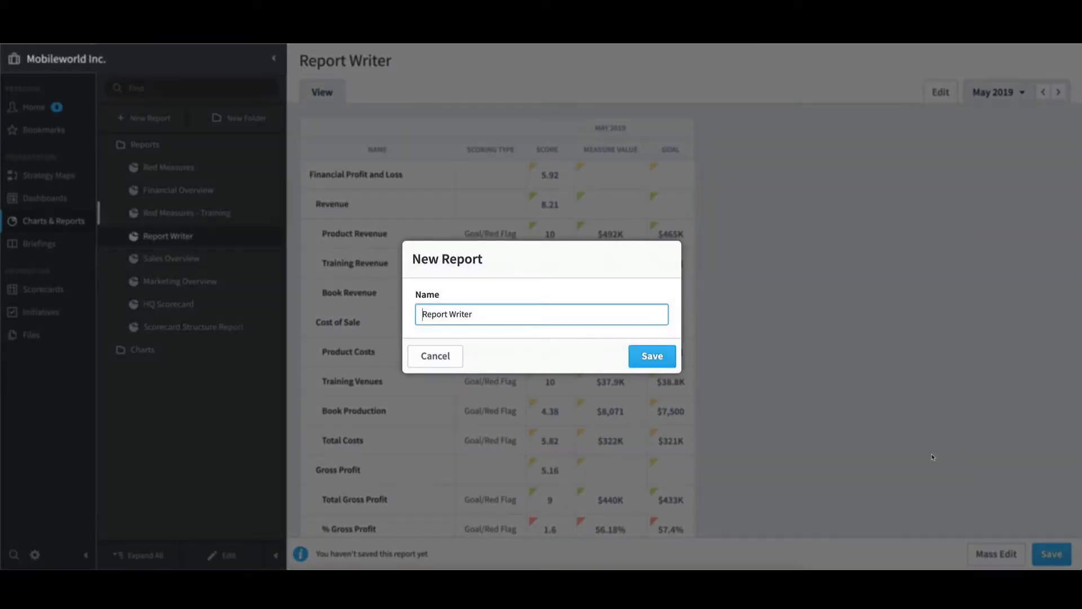
{"action": "left_click", "coordinate": [664, 364]}
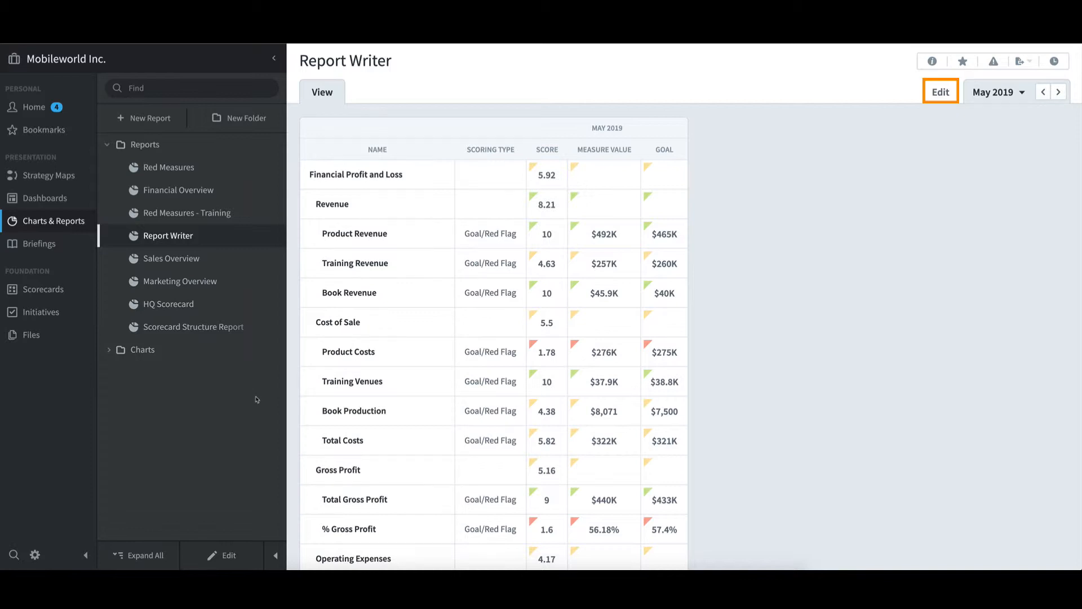
Step: Edit the Report Writer report to add a separate Specific Scorecard Items filter for Customer Support's Customer Help Desk with descendants, and finish editing
{"action": "left_click", "coordinate": [229, 556]}
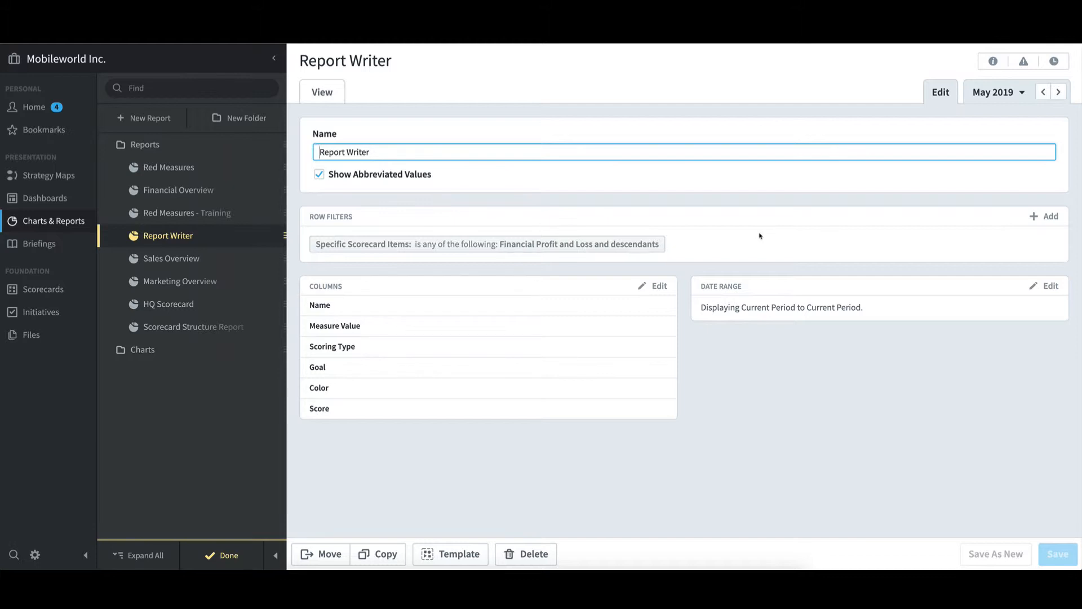
{"action": "left_click", "coordinate": [1052, 217]}
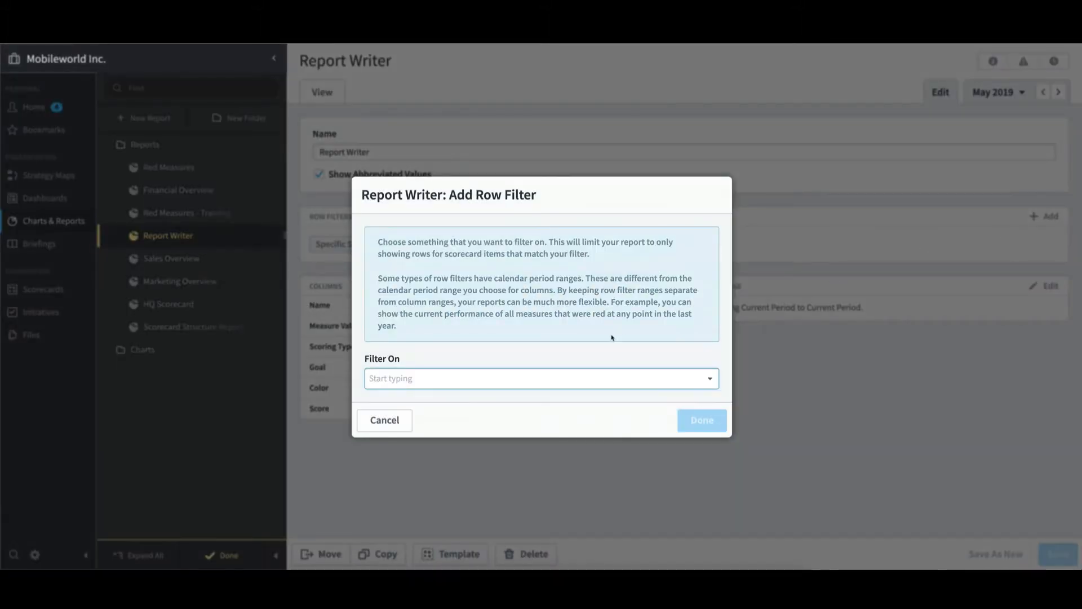
{"action": "left_click", "coordinate": [471, 376]}
{"action": "left_click", "coordinate": [451, 511]}
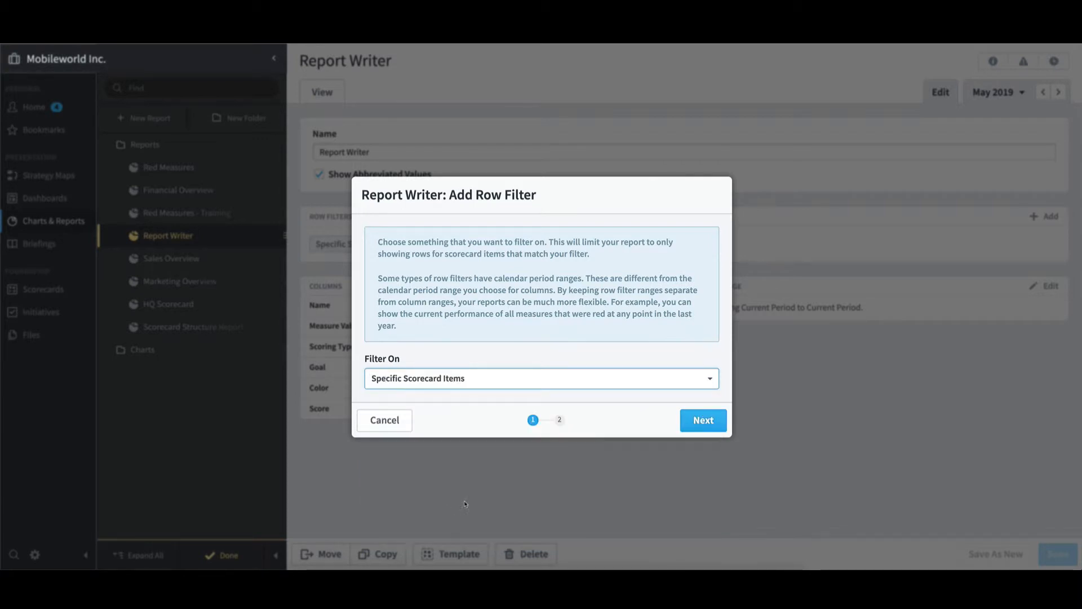
{"action": "left_click", "coordinate": [692, 428]}
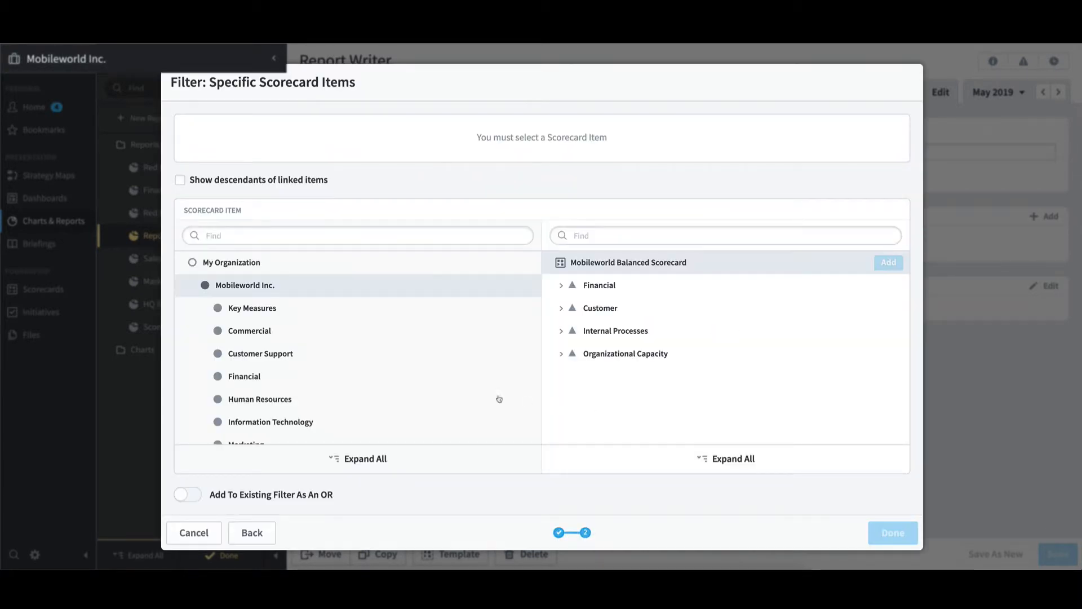
{"action": "left_click", "coordinate": [283, 359]}
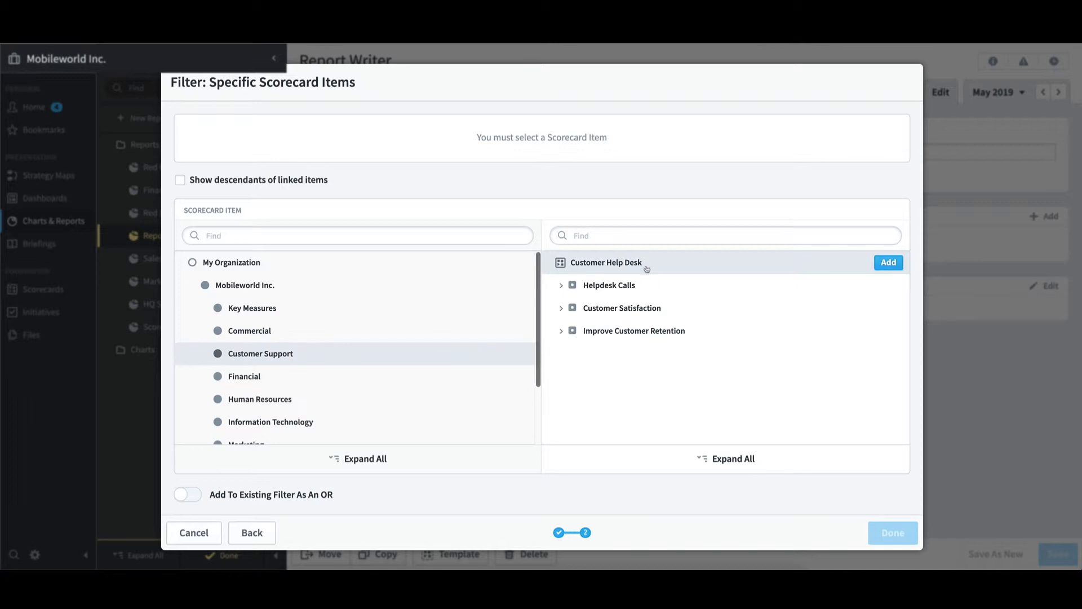
{"action": "left_click", "coordinate": [888, 263]}
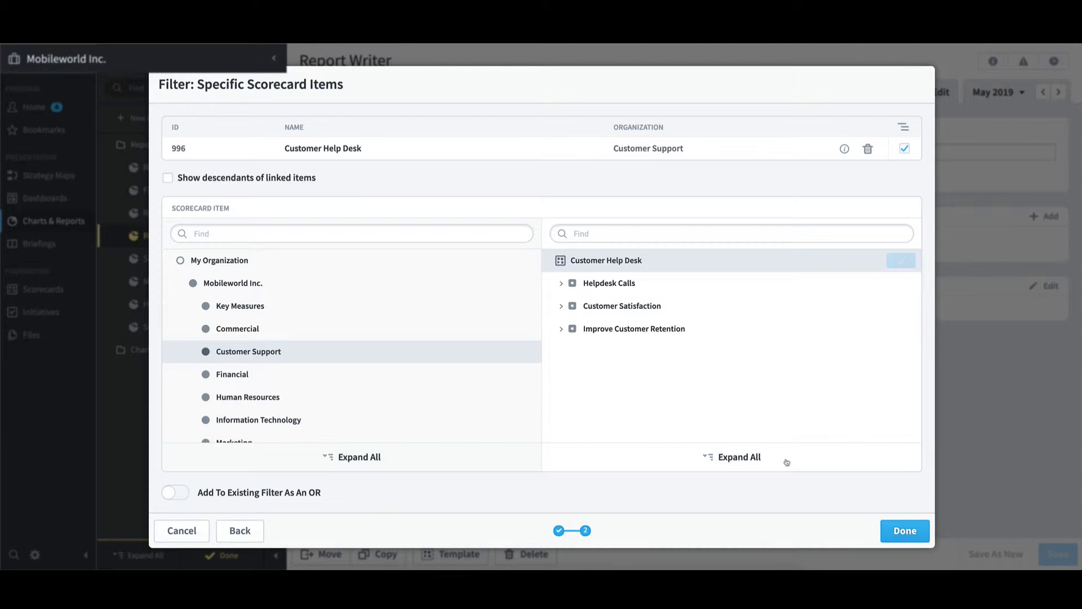
{"action": "left_click", "coordinate": [901, 534]}
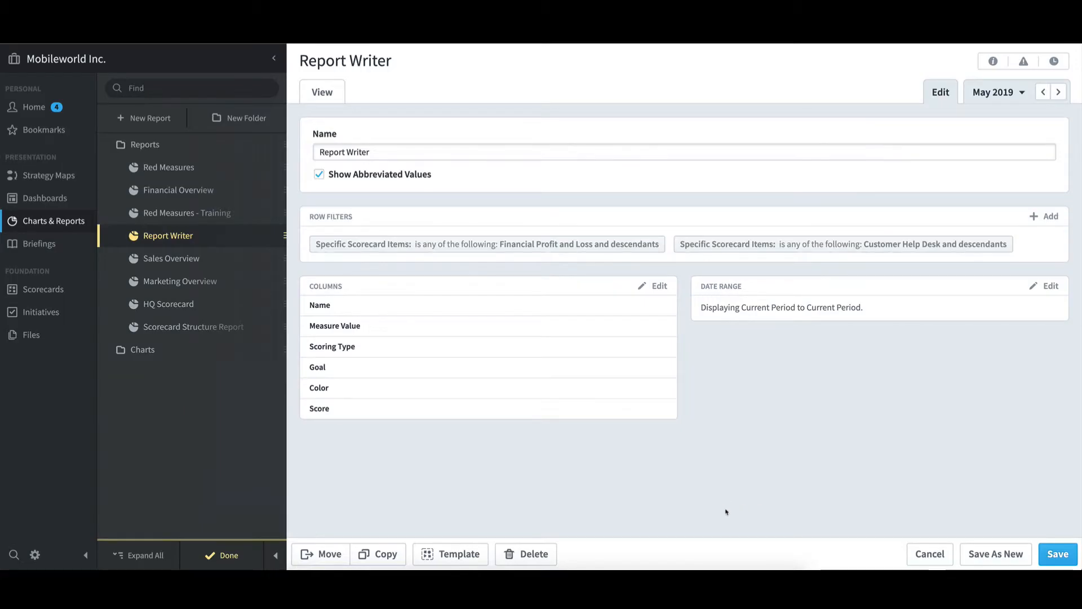
{"action": "left_click", "coordinate": [228, 555]}
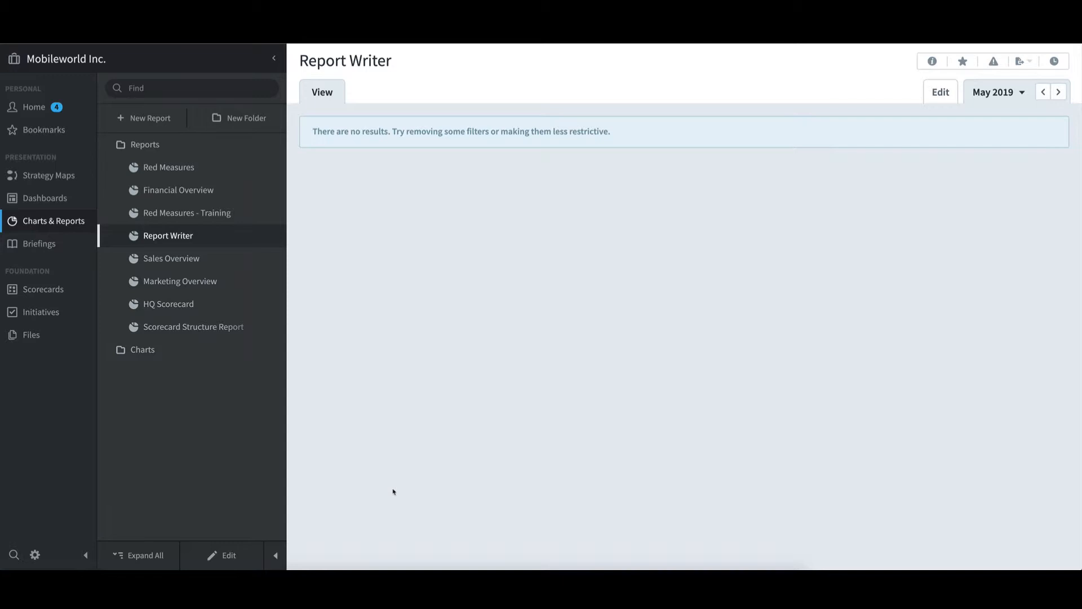
Step: Edit the Report Writer report to join the Customer Help Desk filter to the Financial Profit and Loss filter as an OR, save, and finish editing
{"action": "left_click", "coordinate": [221, 554]}
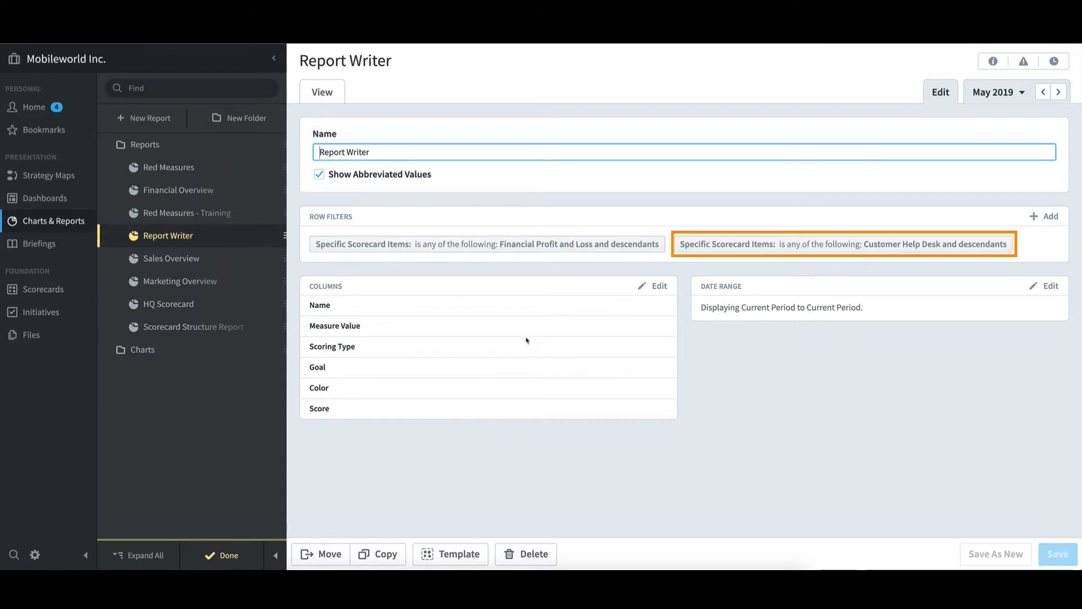
{"action": "left_click", "coordinate": [847, 245]}
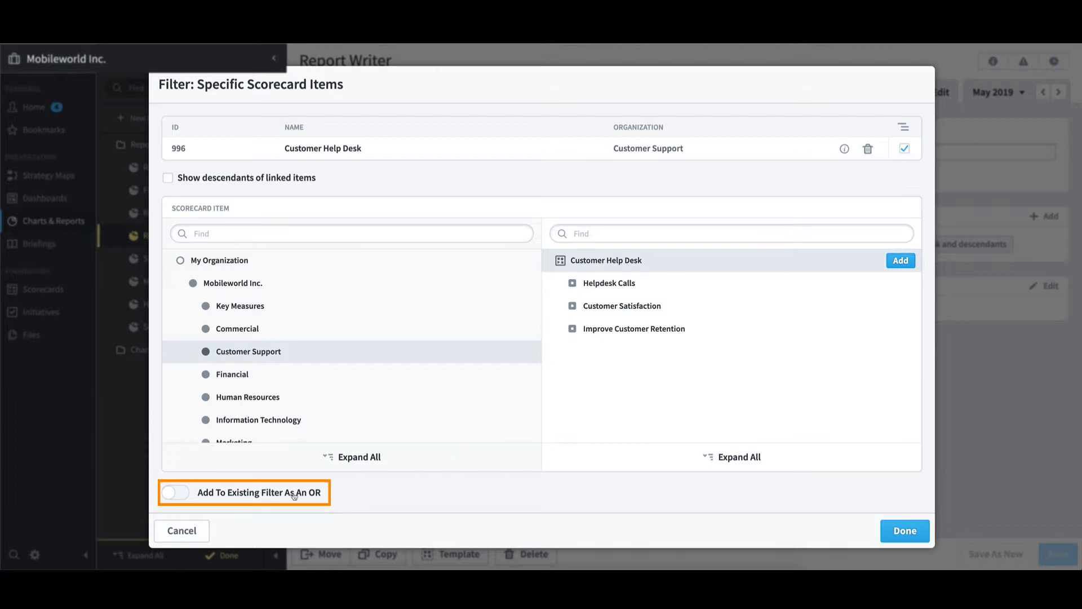
{"action": "left_click", "coordinate": [183, 495]}
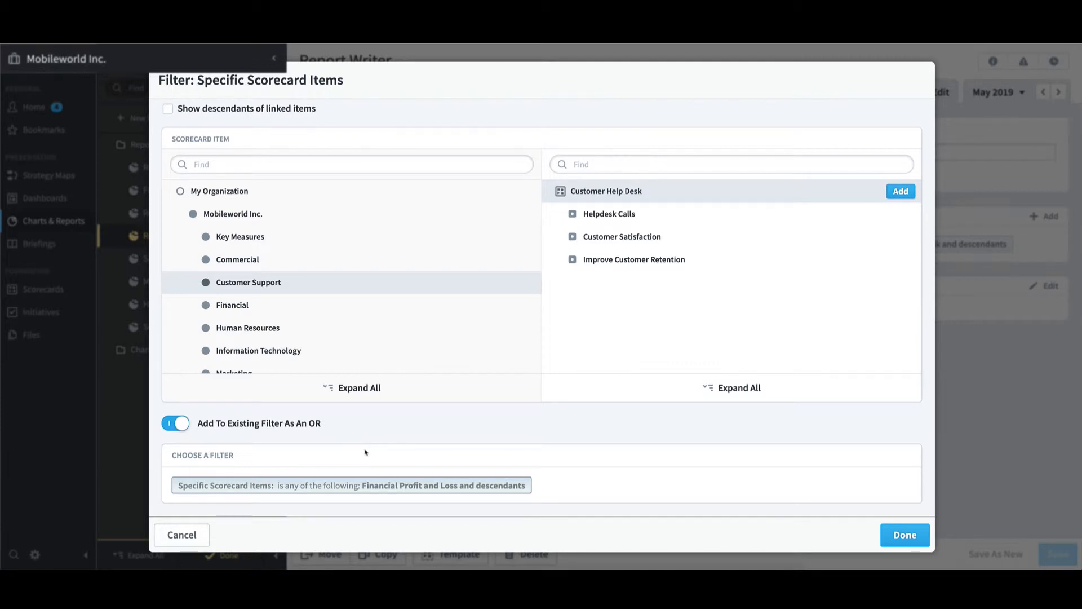
{"action": "left_click", "coordinate": [912, 537]}
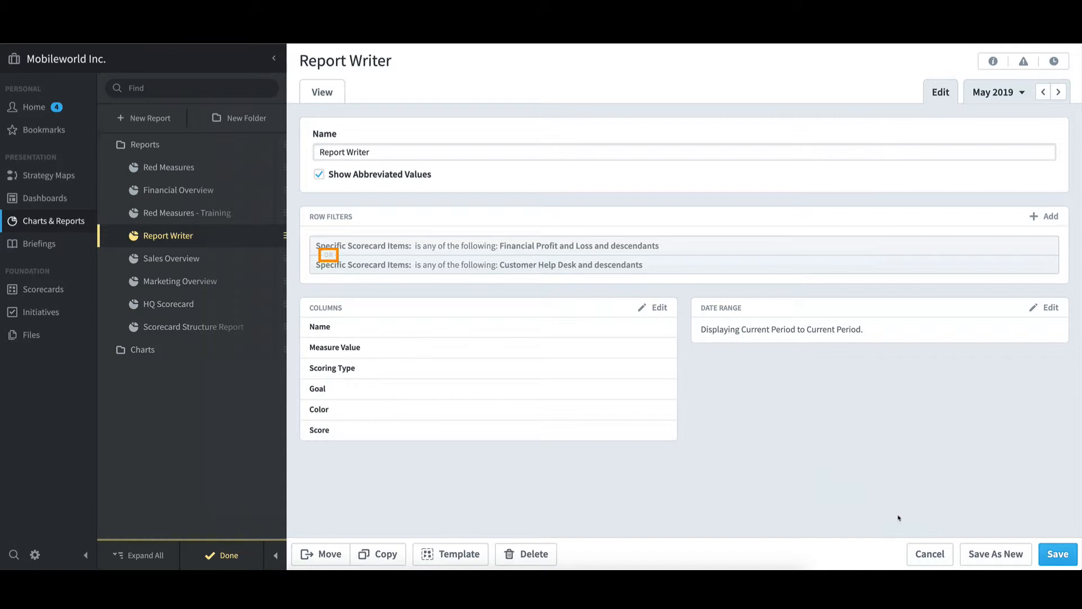
{"action": "left_click", "coordinate": [1058, 554]}
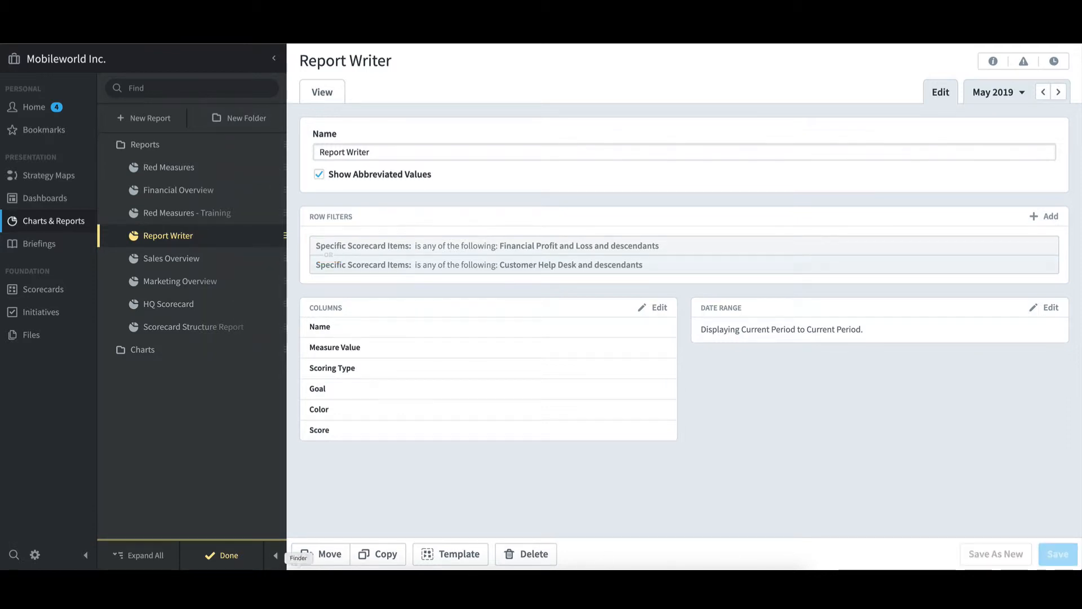
{"action": "left_click", "coordinate": [220, 558]}
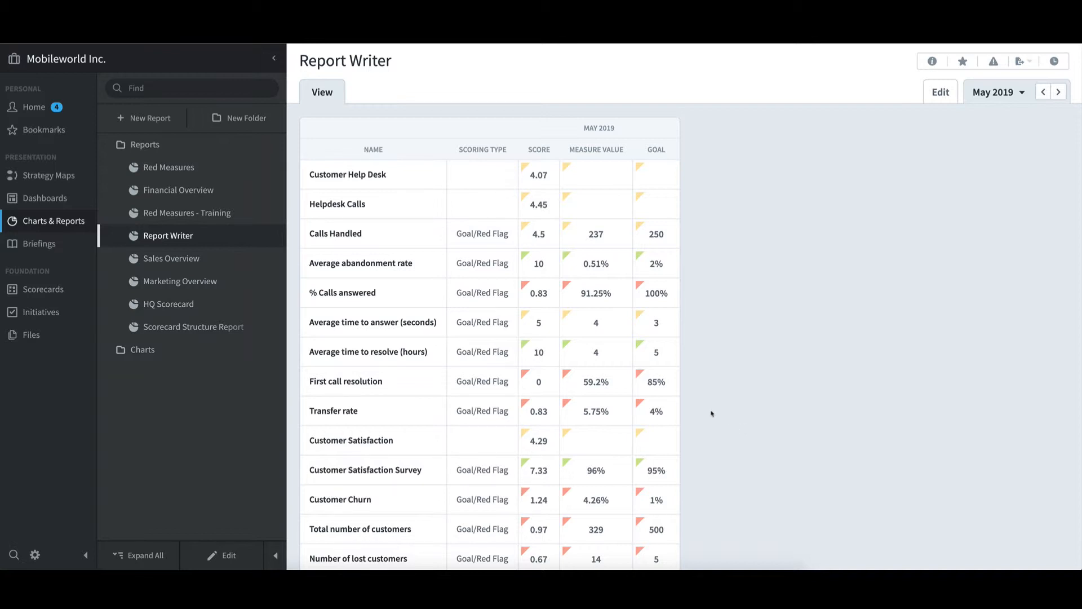
Step: Start a new Report Writer report with the Name and Updaters columns
{"action": "left_click", "coordinate": [164, 120]}
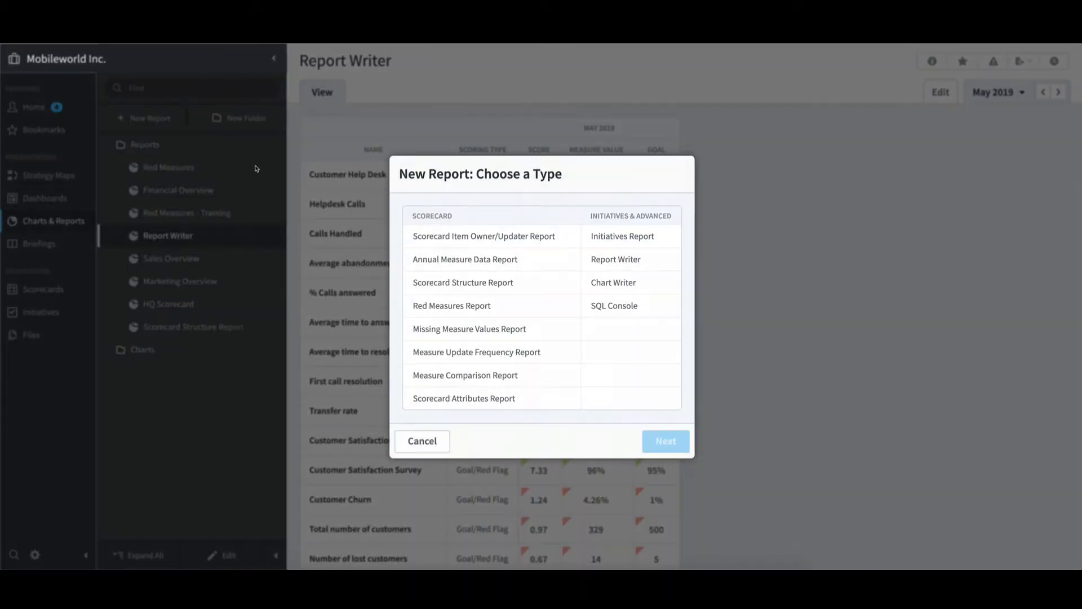
{"action": "left_click", "coordinate": [613, 262]}
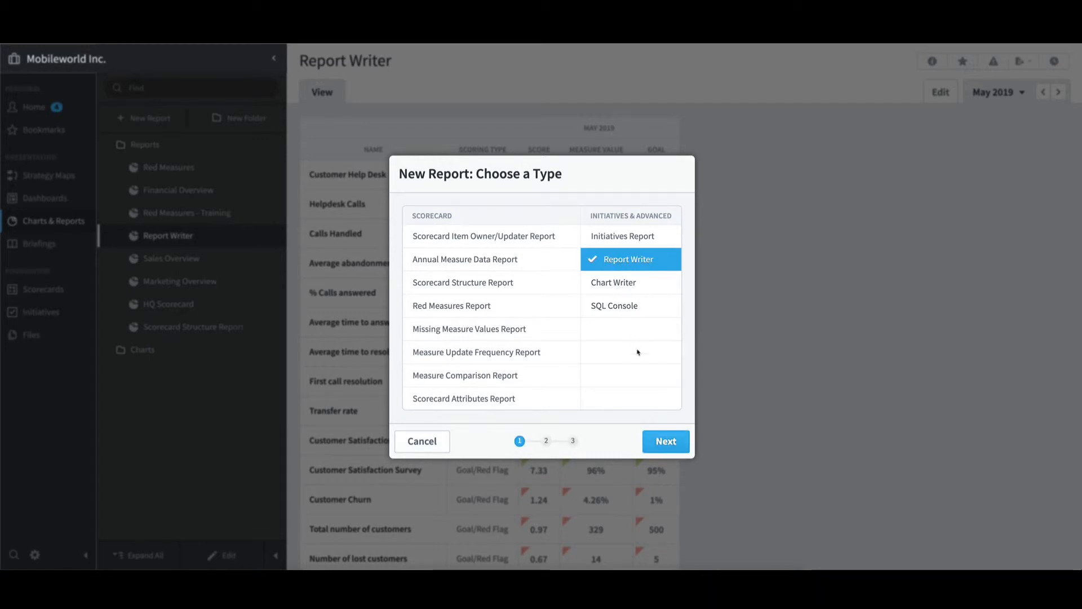
{"action": "left_click", "coordinate": [648, 441]}
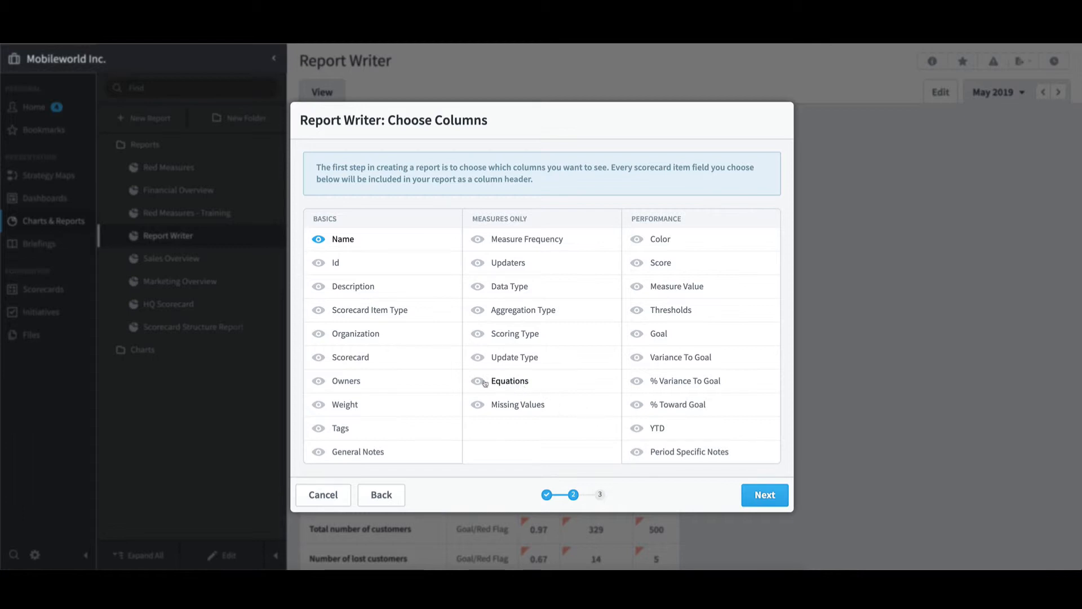
{"action": "left_click", "coordinate": [515, 263]}
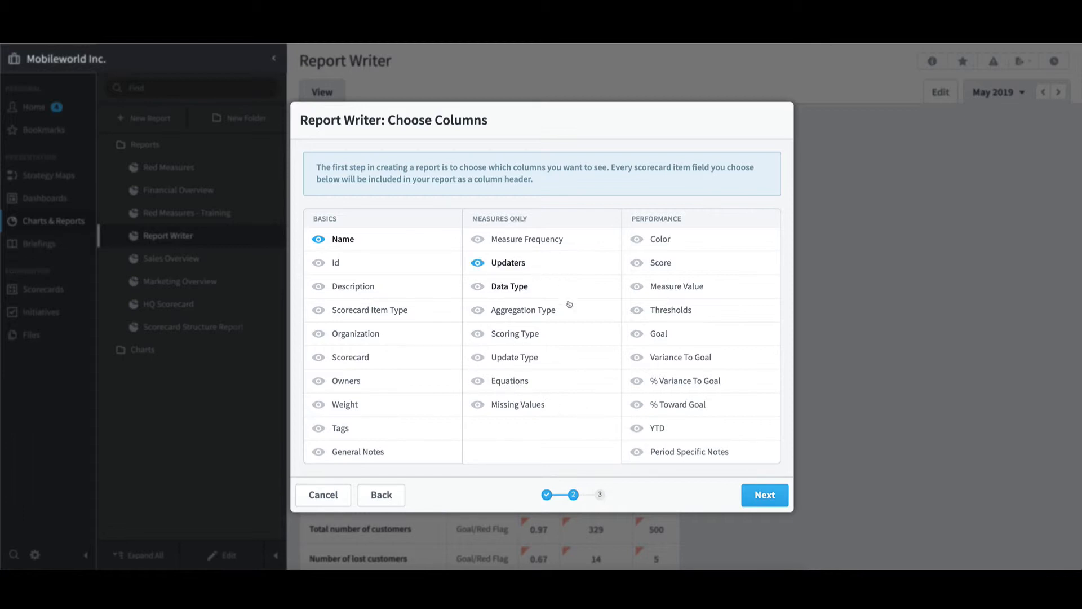
{"action": "left_click", "coordinate": [766, 496]}
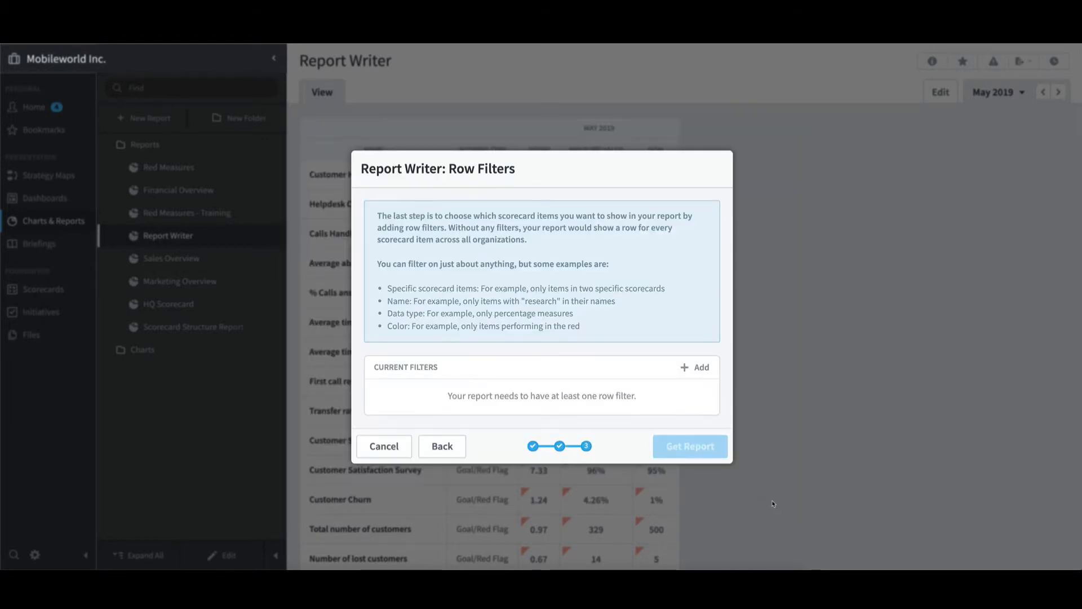
Step: Add a Specific Scorecard Items row filter for the Demo organization's Financial perspective with descendants, and generate the report
{"action": "left_click", "coordinate": [704, 368]}
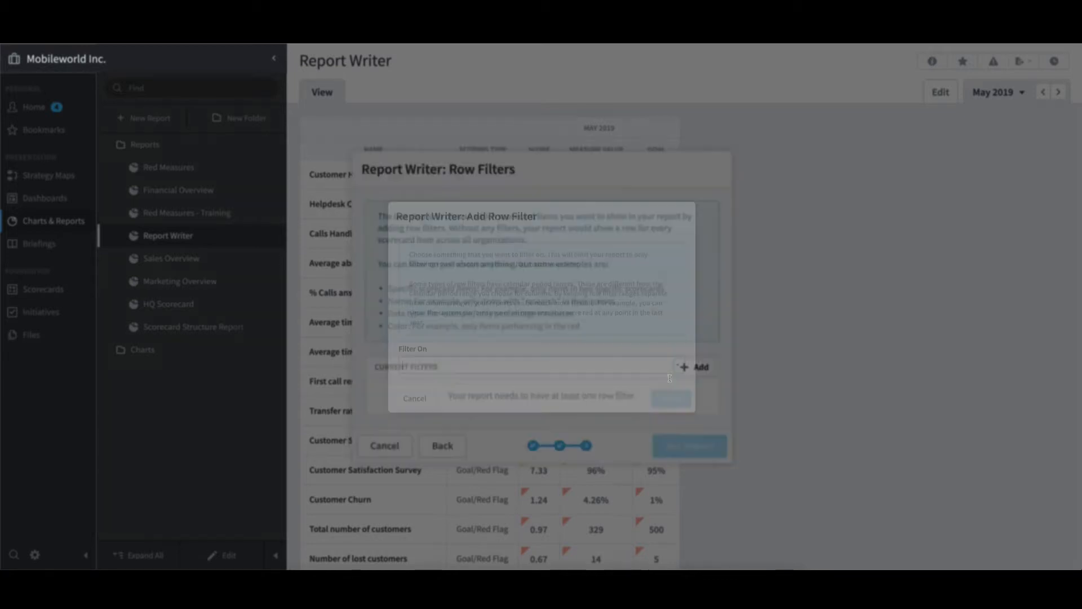
{"action": "left_click", "coordinate": [437, 385]}
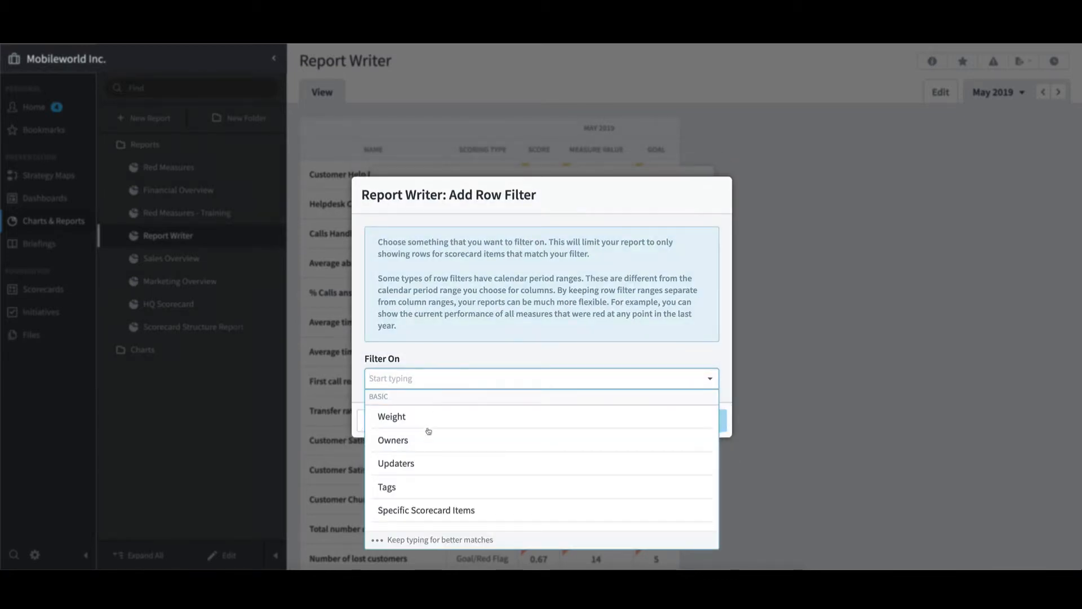
{"action": "left_click", "coordinate": [430, 511]}
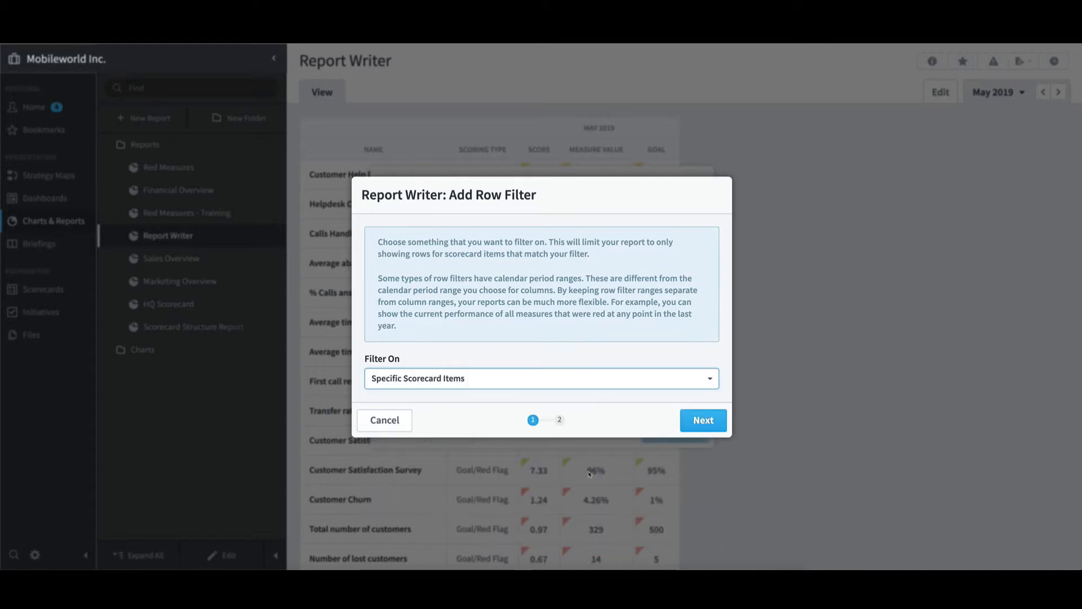
{"action": "left_click", "coordinate": [698, 420]}
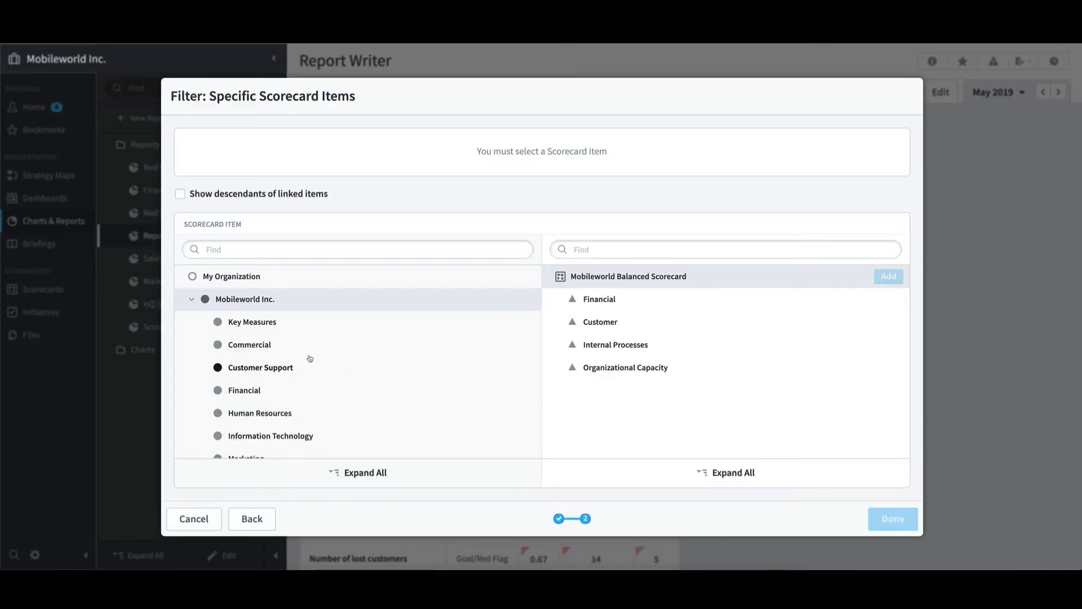
{"action": "left_click", "coordinate": [192, 302]}
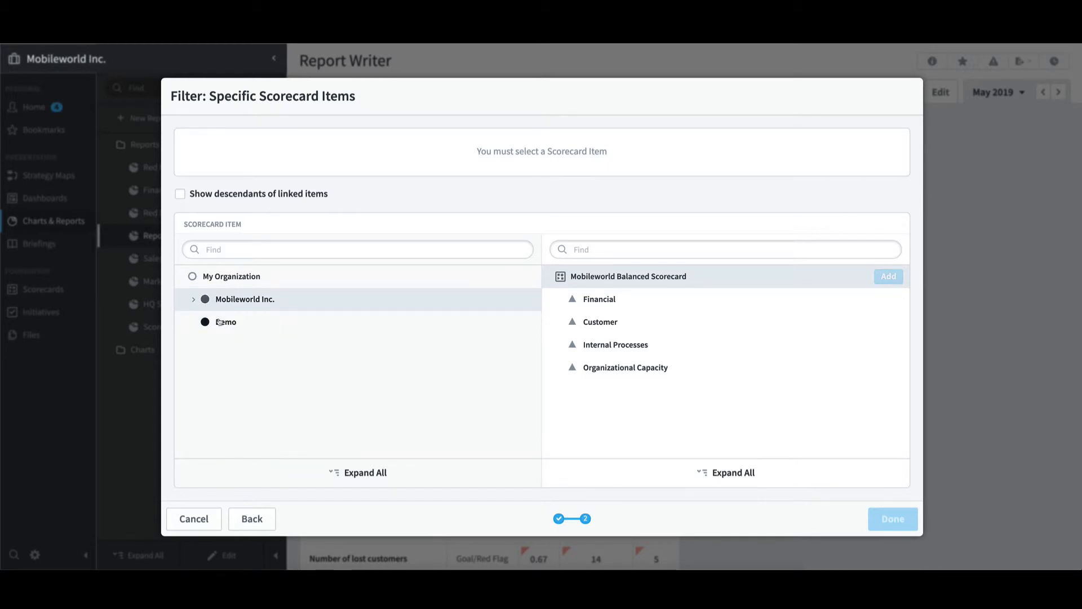
{"action": "left_click", "coordinate": [222, 325]}
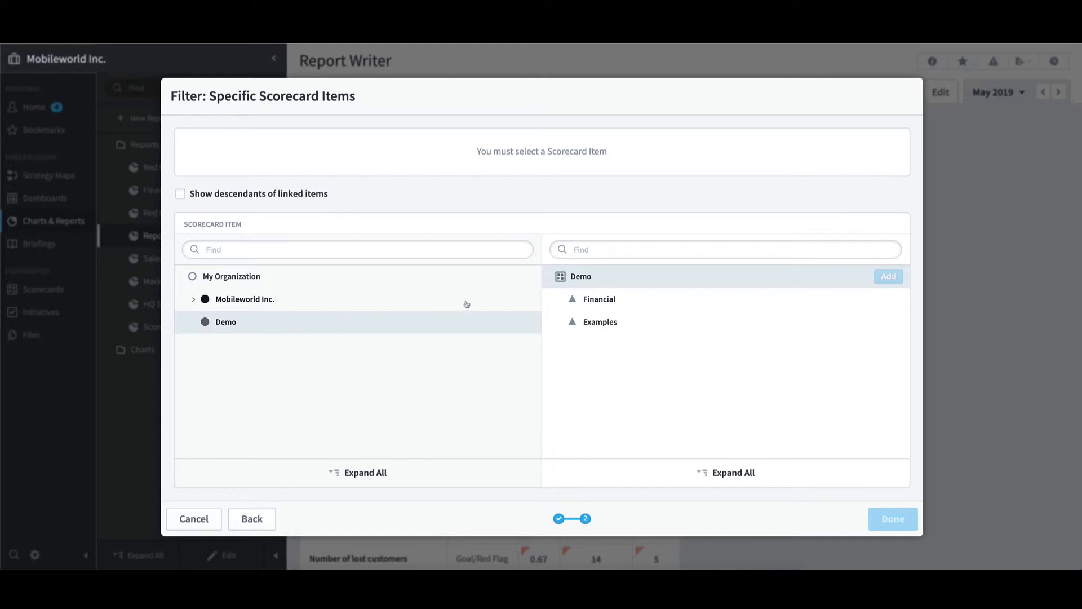
{"action": "left_click", "coordinate": [599, 300]}
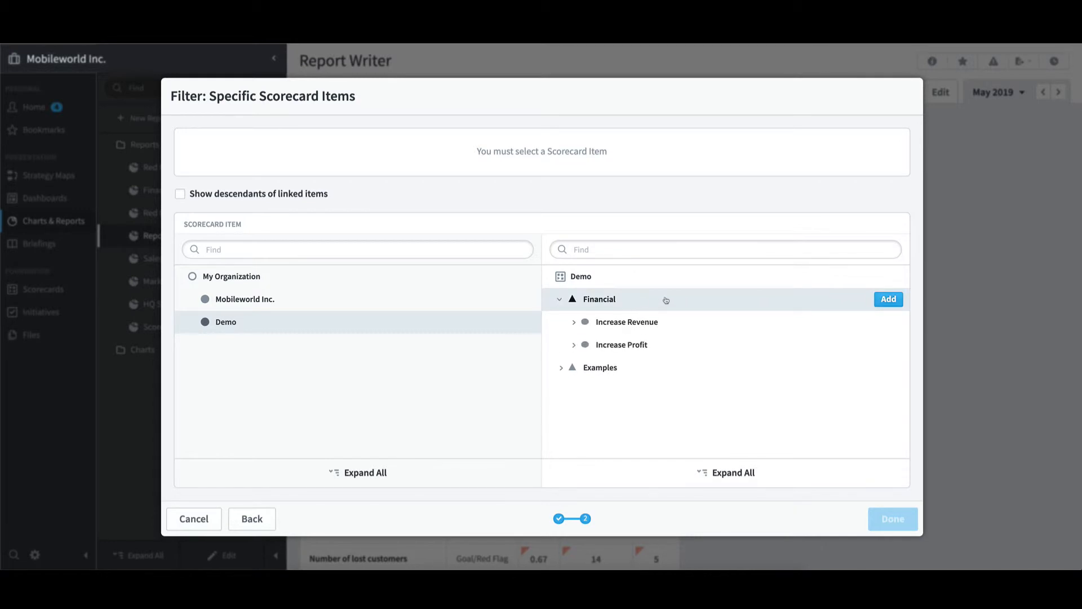
{"action": "left_click", "coordinate": [889, 299]}
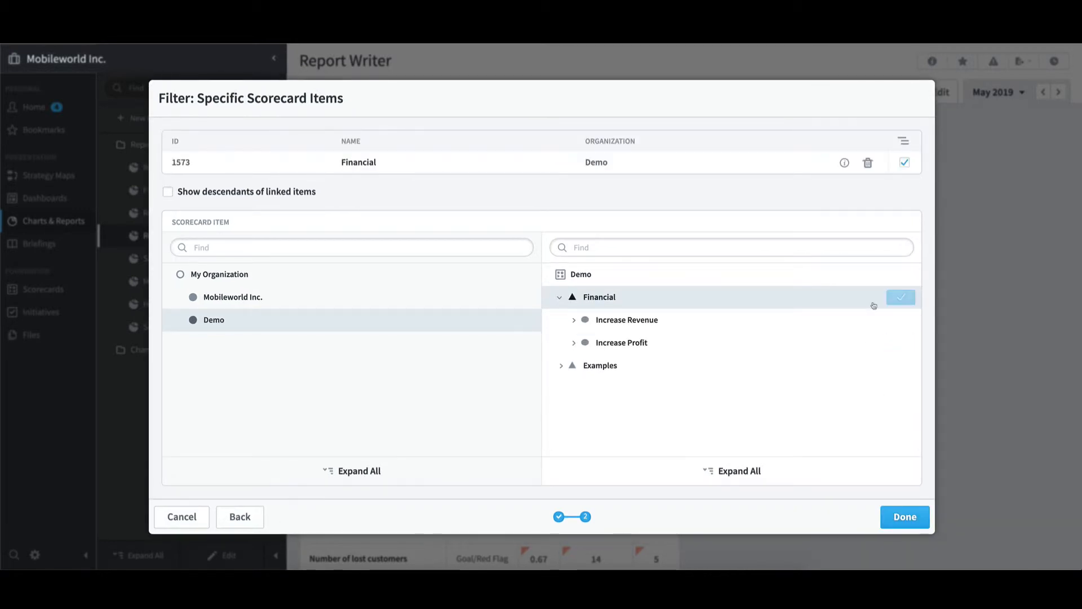
{"action": "left_click", "coordinate": [920, 520]}
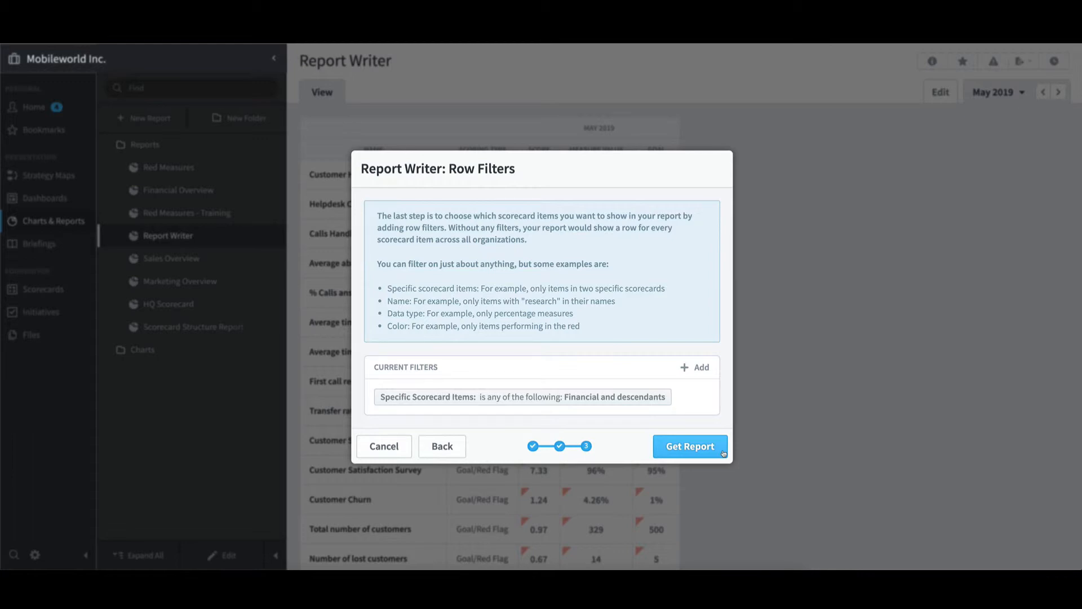
{"action": "left_click", "coordinate": [724, 453]}
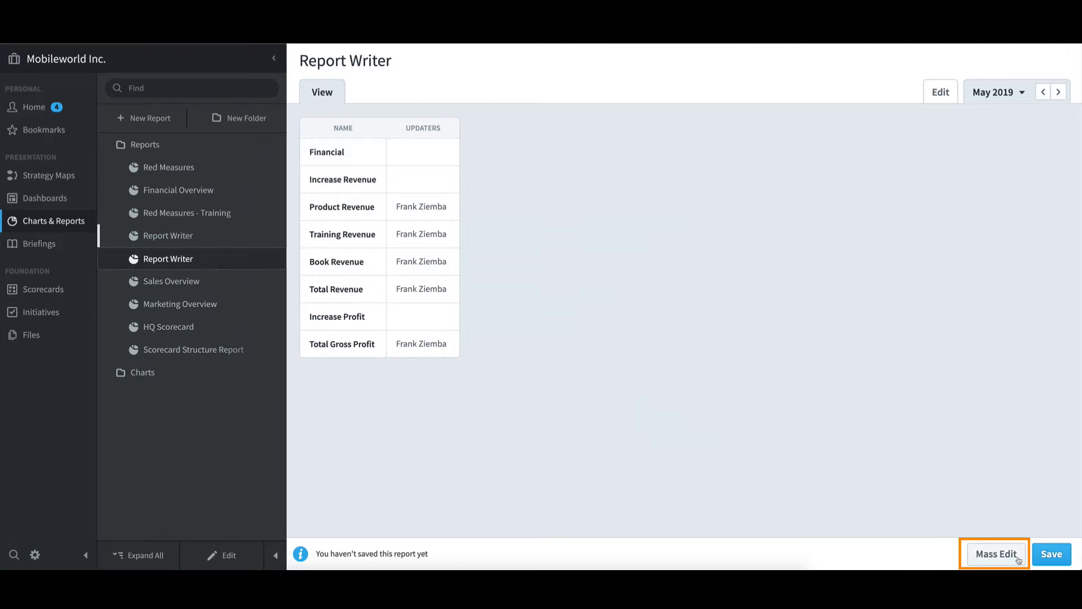
Step: Mass edit all items in the report to add a second user as updater, save the change, and refresh the report
{"action": "left_click", "coordinate": [996, 554]}
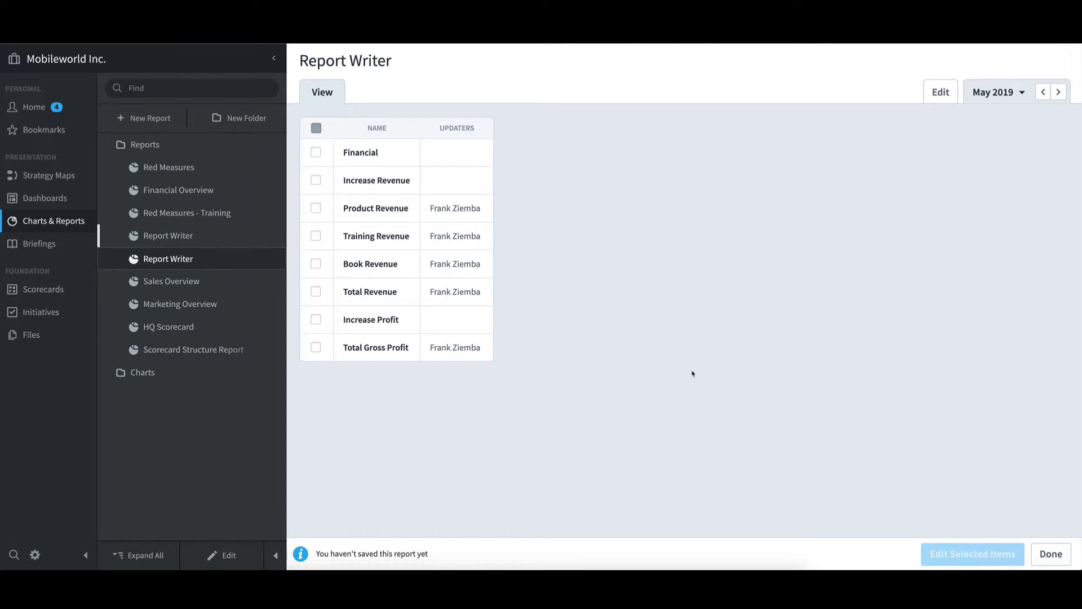
{"action": "left_click", "coordinate": [316, 128]}
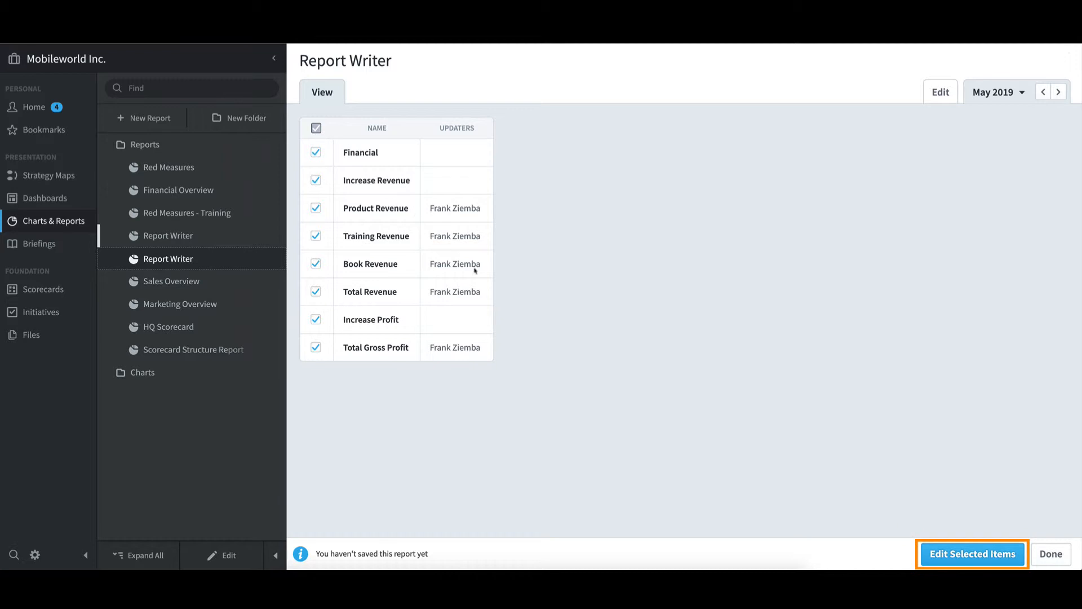
{"action": "left_click", "coordinate": [1016, 560]}
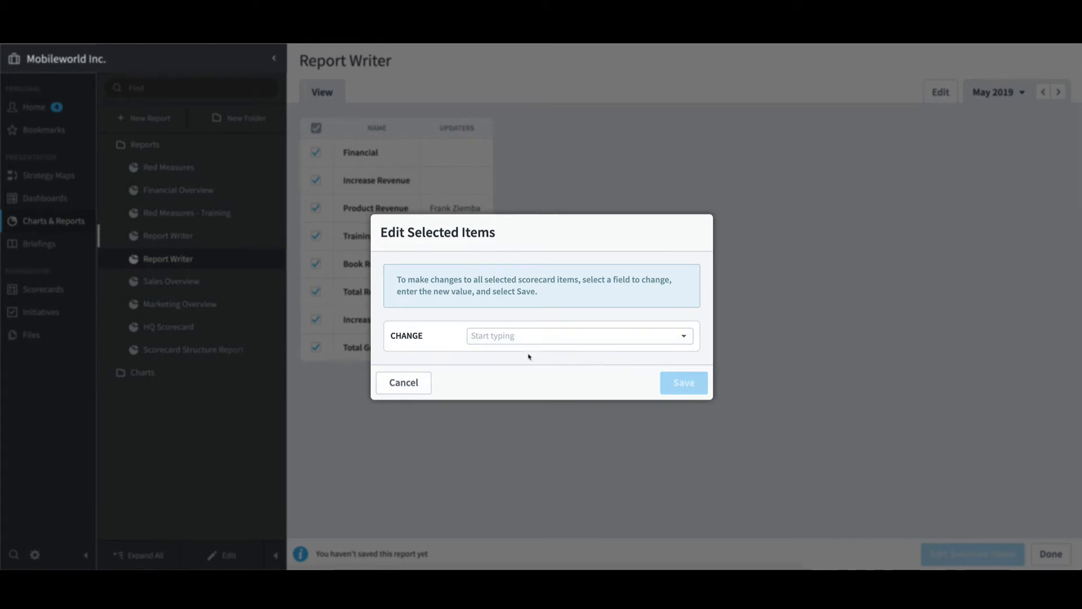
{"action": "left_click", "coordinate": [513, 338]}
{"action": "type", "text": "updater"}
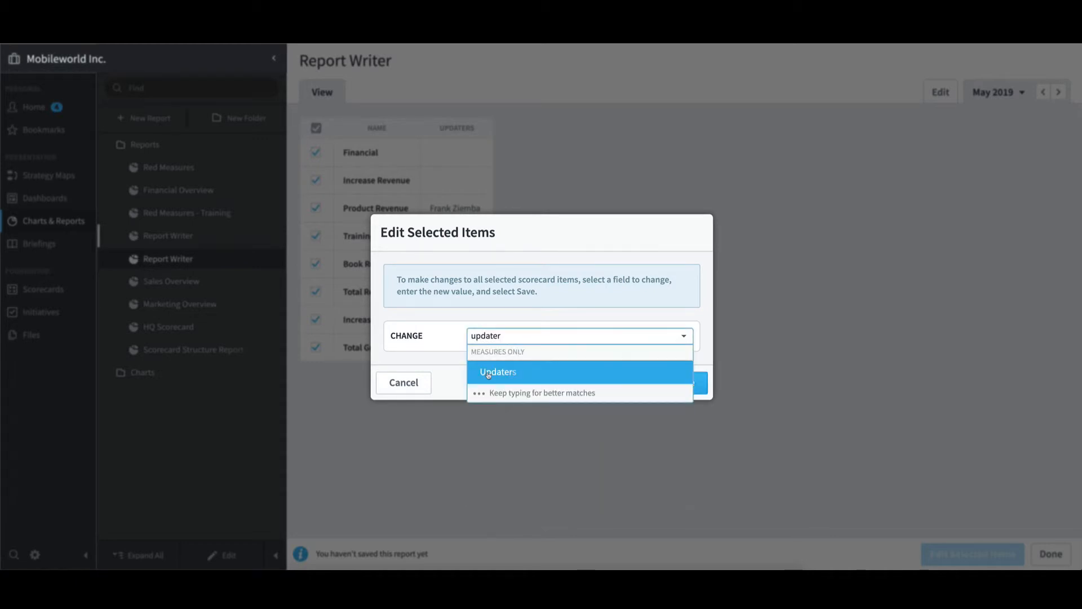
{"action": "left_click", "coordinate": [488, 374]}
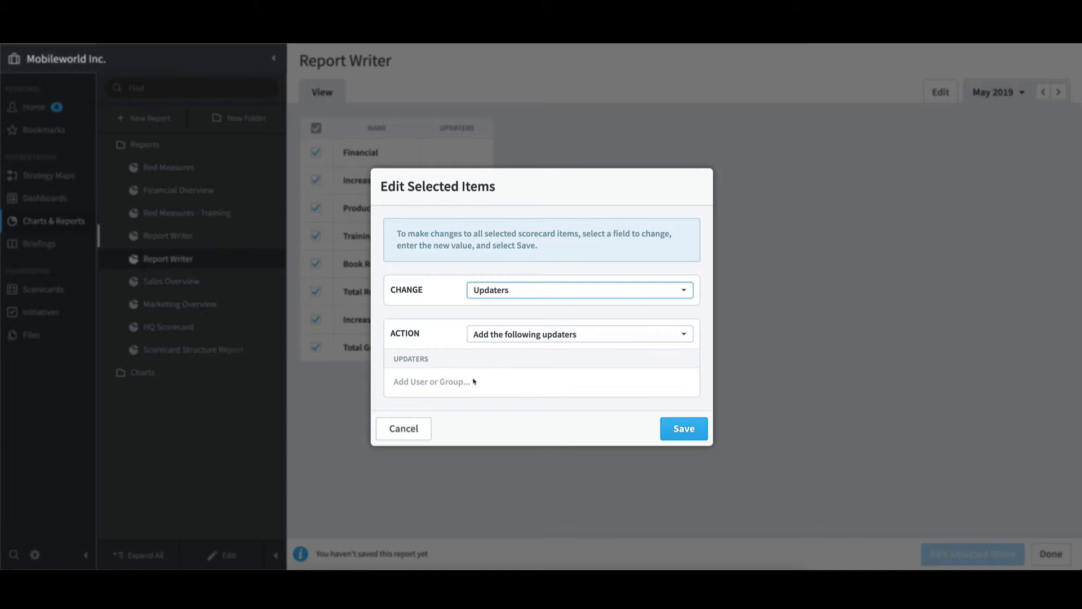
{"action": "left_click", "coordinate": [474, 381]}
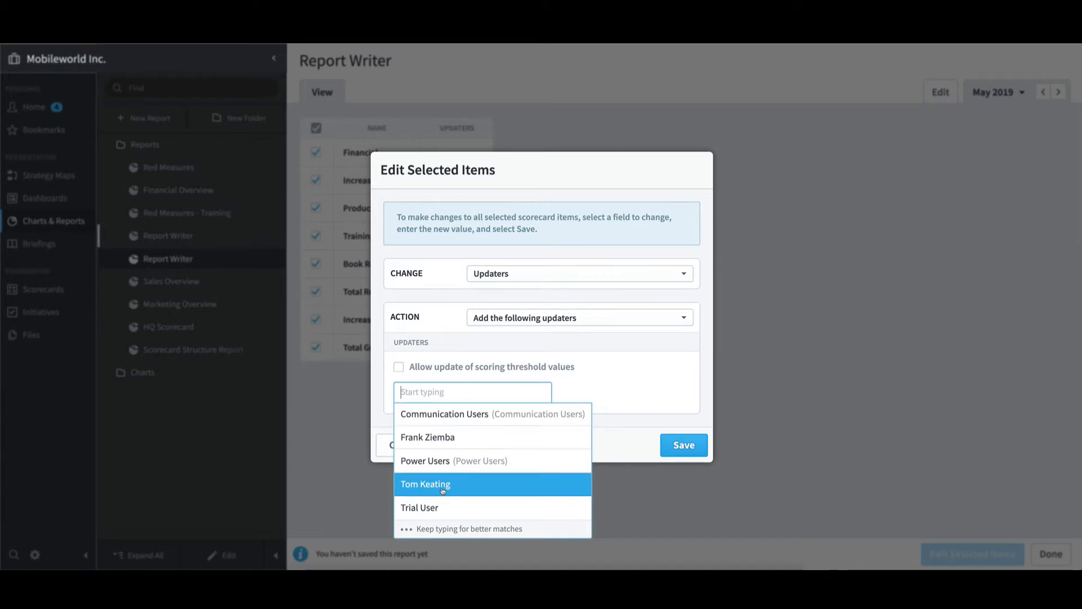
{"action": "left_click", "coordinate": [442, 484]}
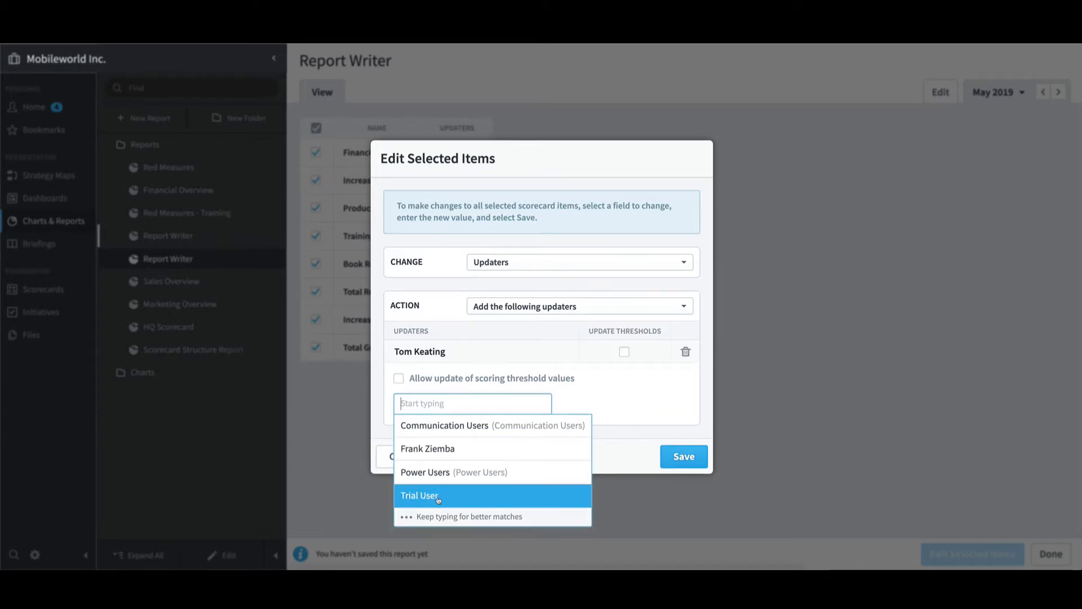
{"action": "left_click", "coordinate": [648, 406]}
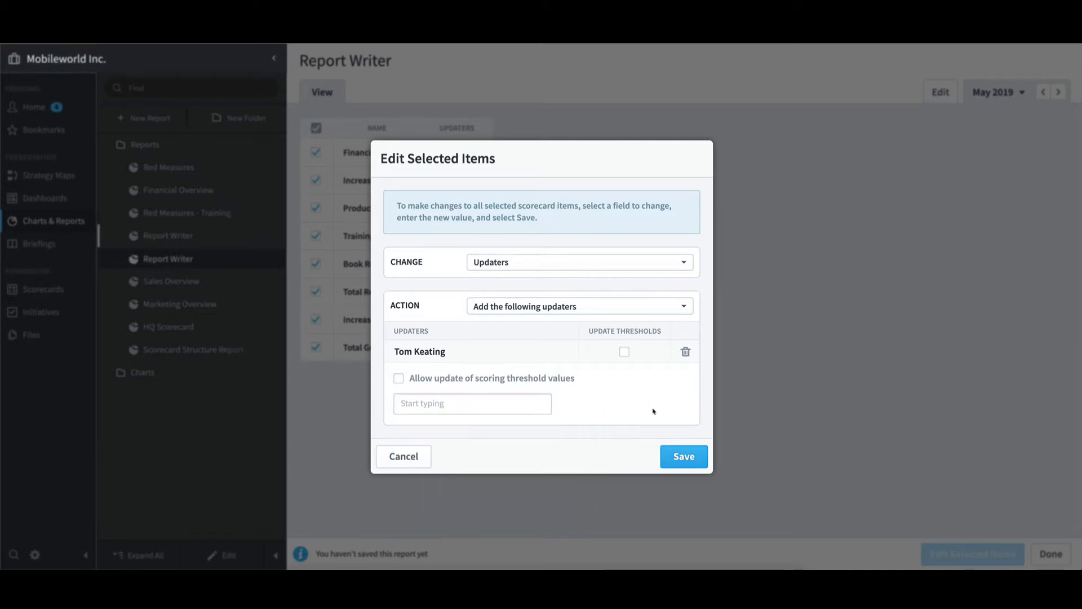
{"action": "left_click", "coordinate": [688, 458]}
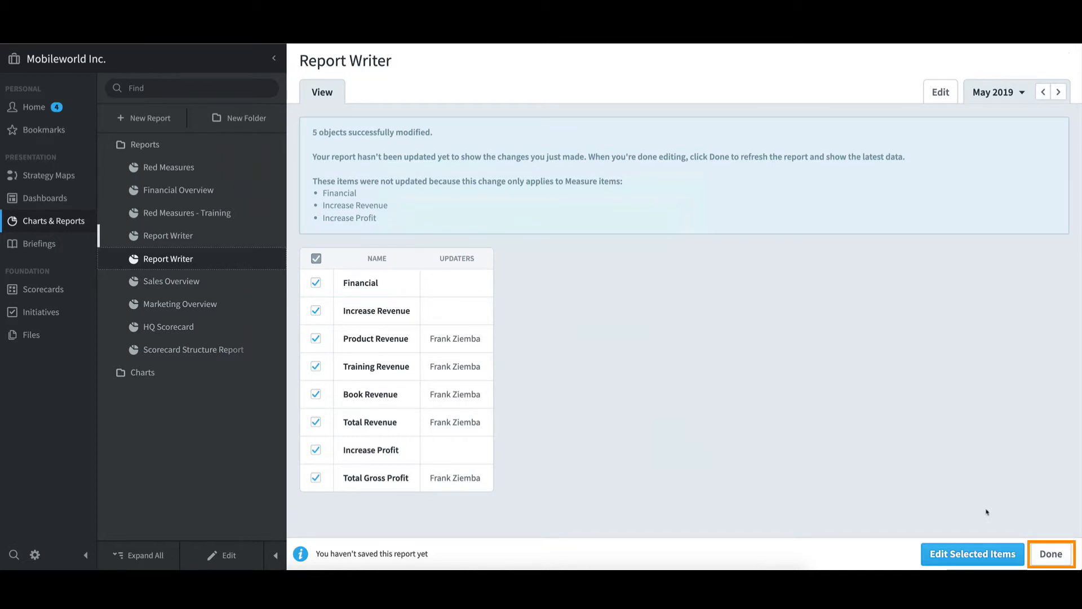
{"action": "left_click", "coordinate": [1052, 555]}
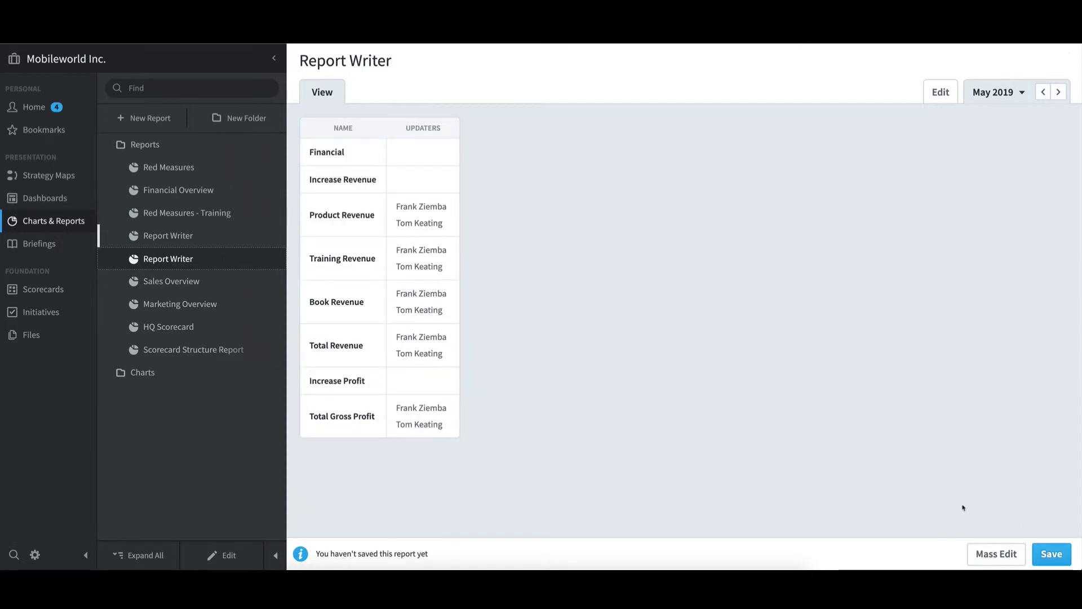
Step: Start a mass edit of all items in the report and choose Updaters as the field to change
{"action": "left_click", "coordinate": [996, 554]}
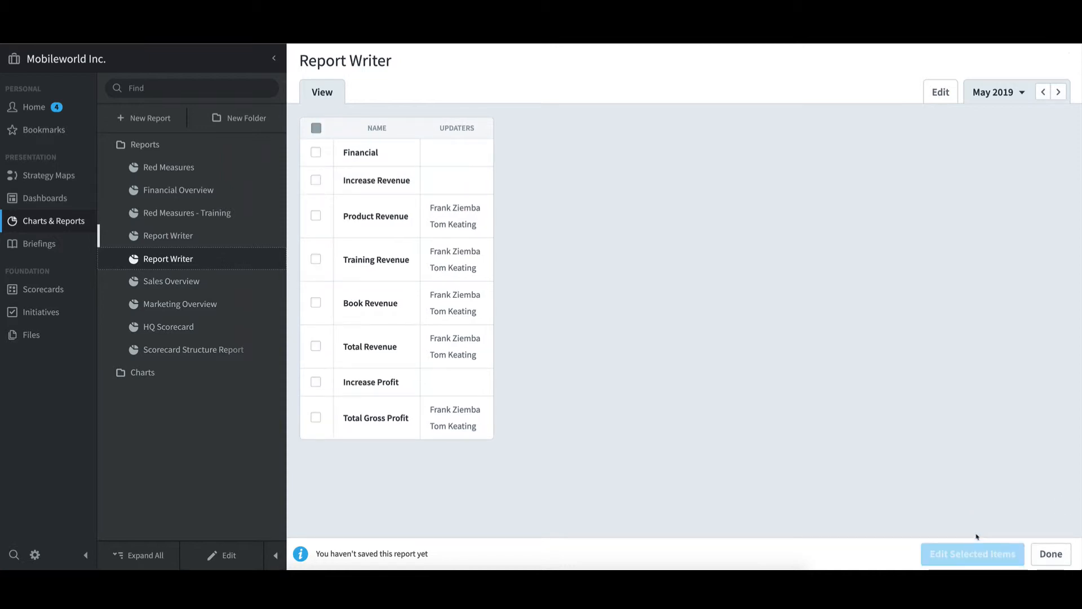
{"action": "left_click", "coordinate": [316, 128]}
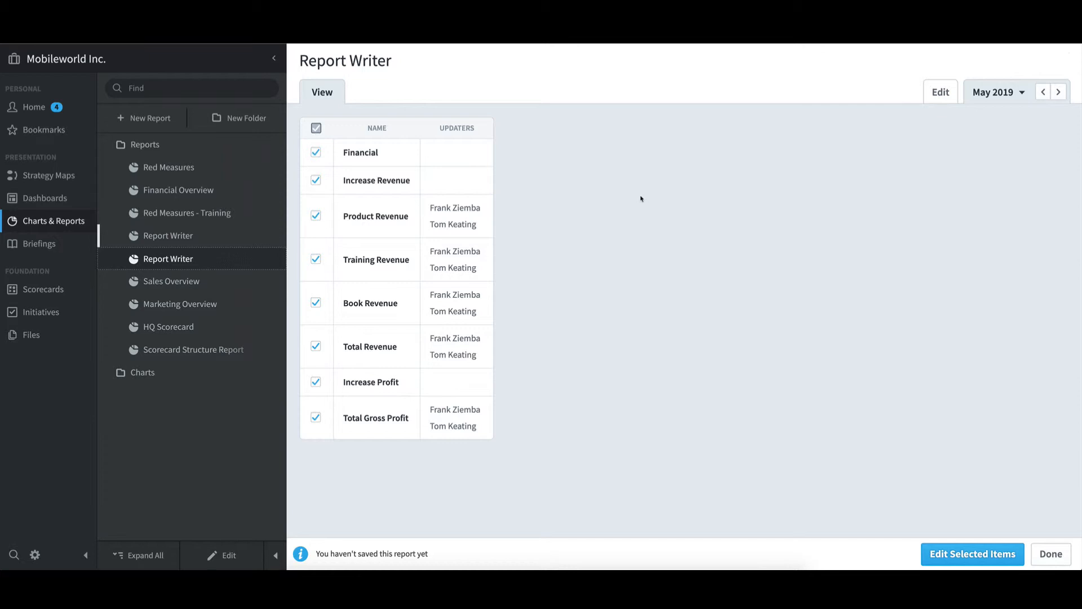
{"action": "left_click", "coordinate": [973, 554]}
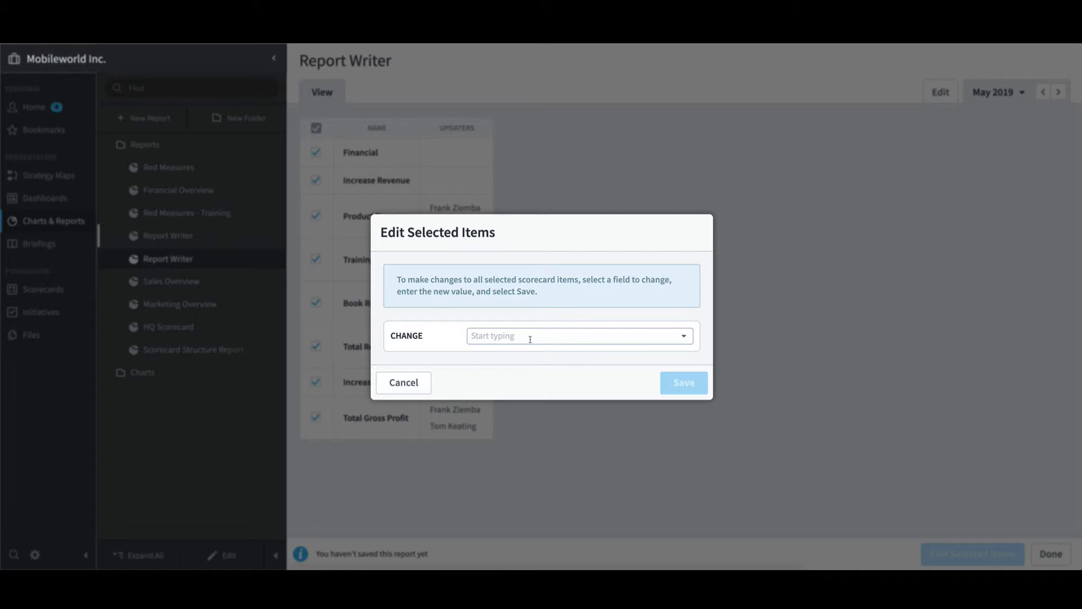
{"action": "left_click", "coordinate": [530, 337]}
{"action": "type", "text": "updat"}
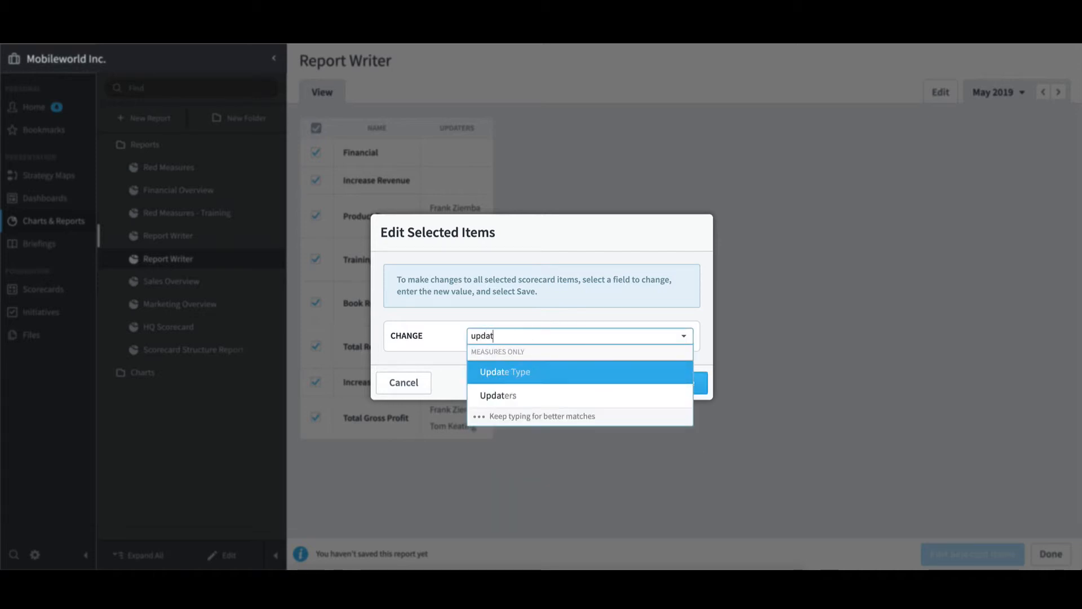
{"action": "left_click", "coordinate": [505, 394]}
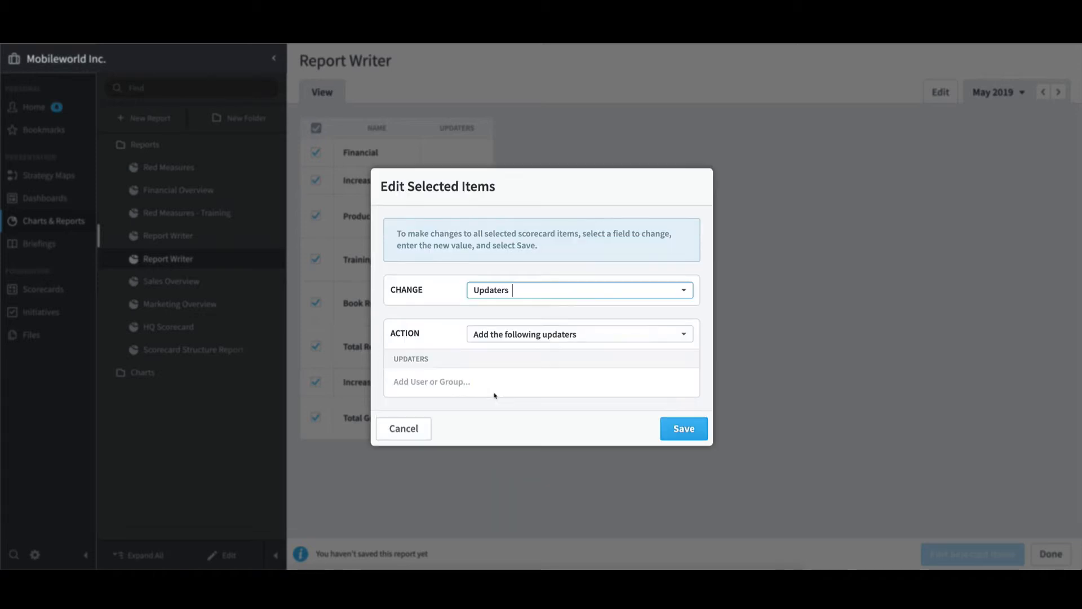
Step: Set the action to remove the following updaters, specify the second user, save the change, and refresh the report
{"action": "left_click", "coordinate": [513, 338]}
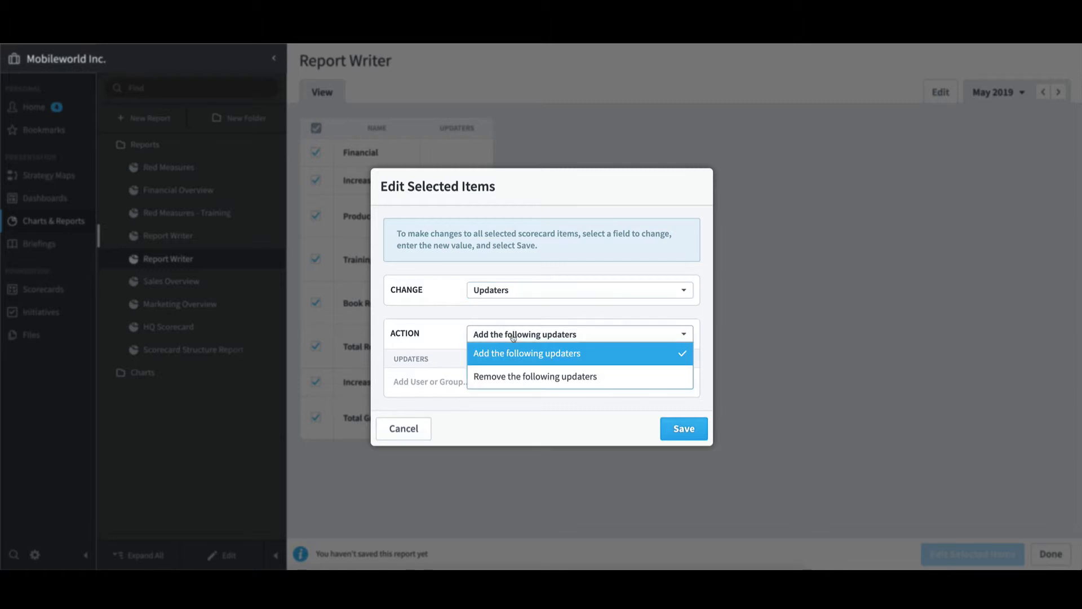
{"action": "left_click", "coordinate": [537, 379]}
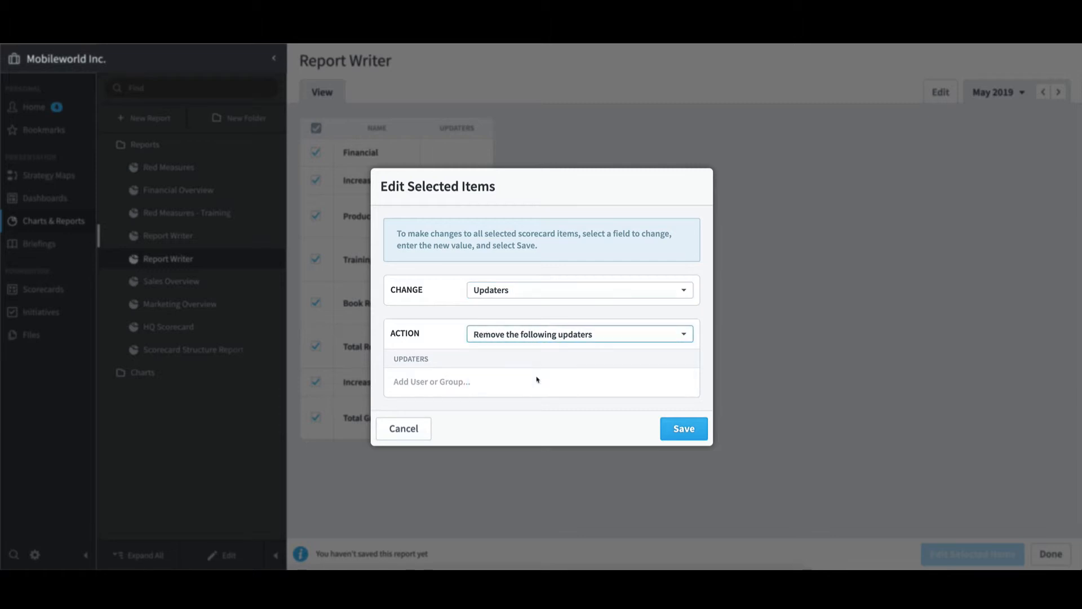
{"action": "left_click", "coordinate": [462, 384]}
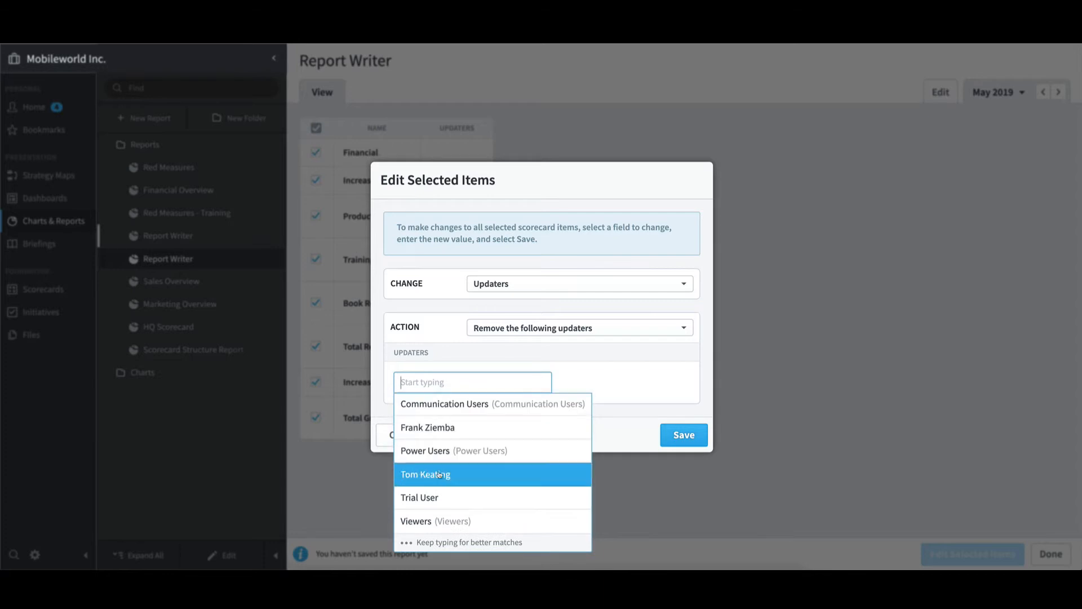
{"action": "left_click", "coordinate": [463, 473]}
{"action": "left_click", "coordinate": [655, 390]}
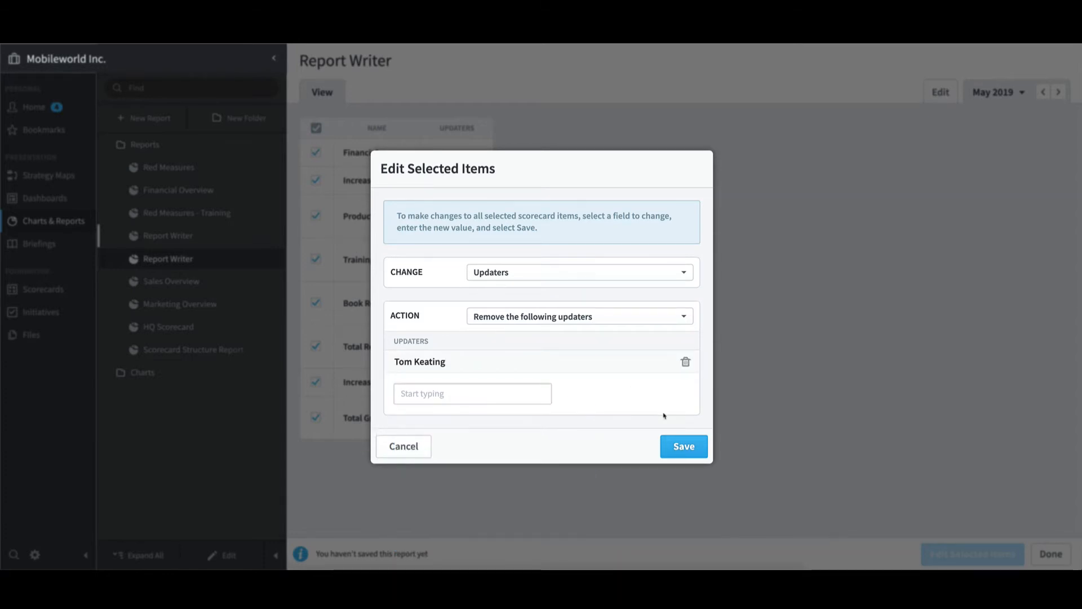
{"action": "left_click", "coordinate": [682, 446]}
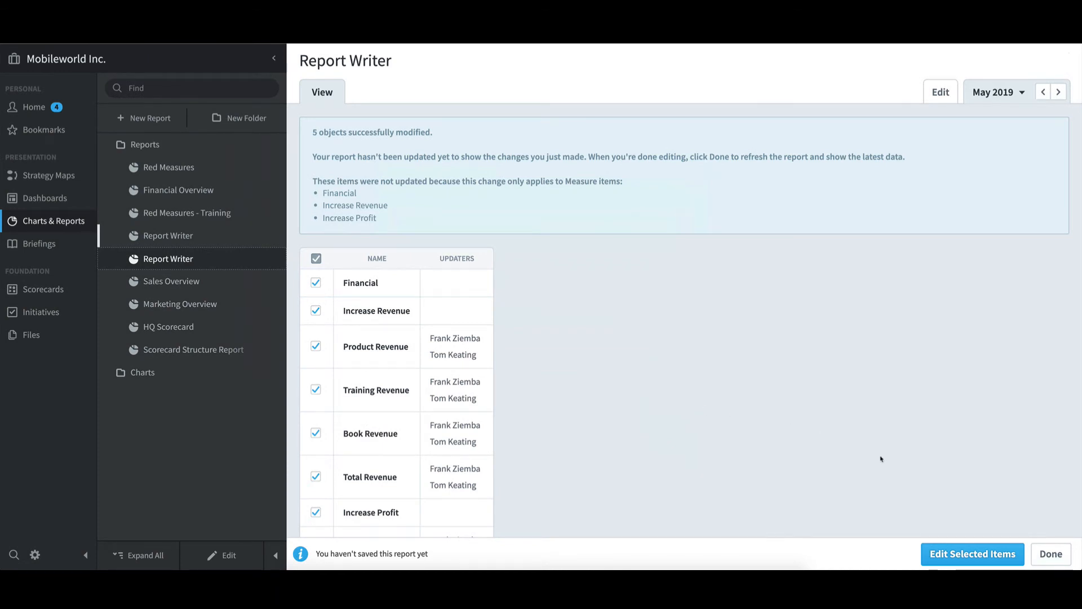
{"action": "left_click", "coordinate": [1051, 554]}
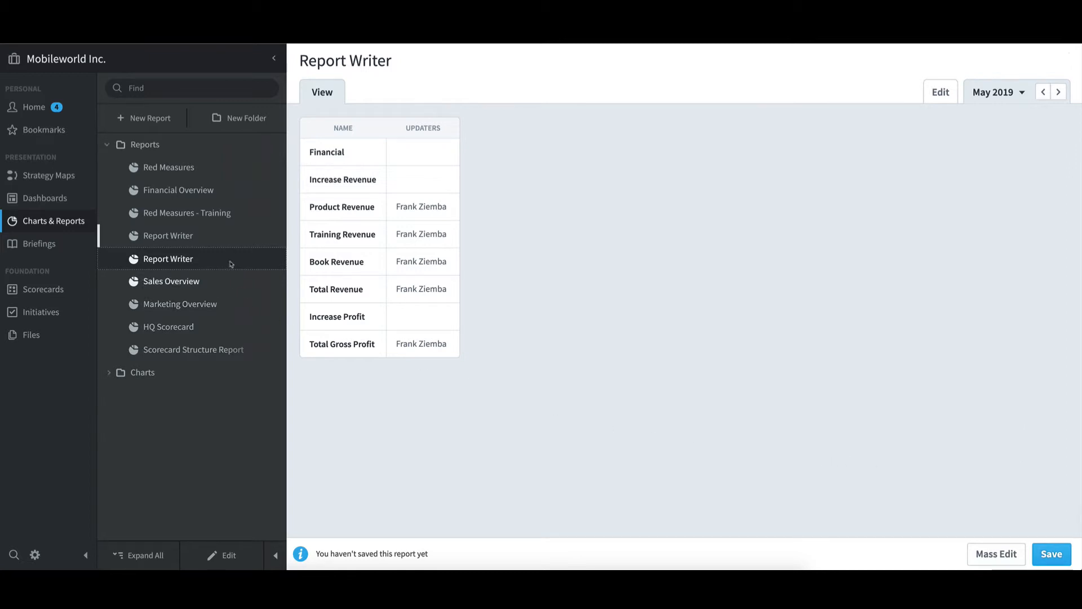
Step: Switch to the saved Report Writer report and discard the unsaved updaters report
{"action": "left_click", "coordinate": [181, 236]}
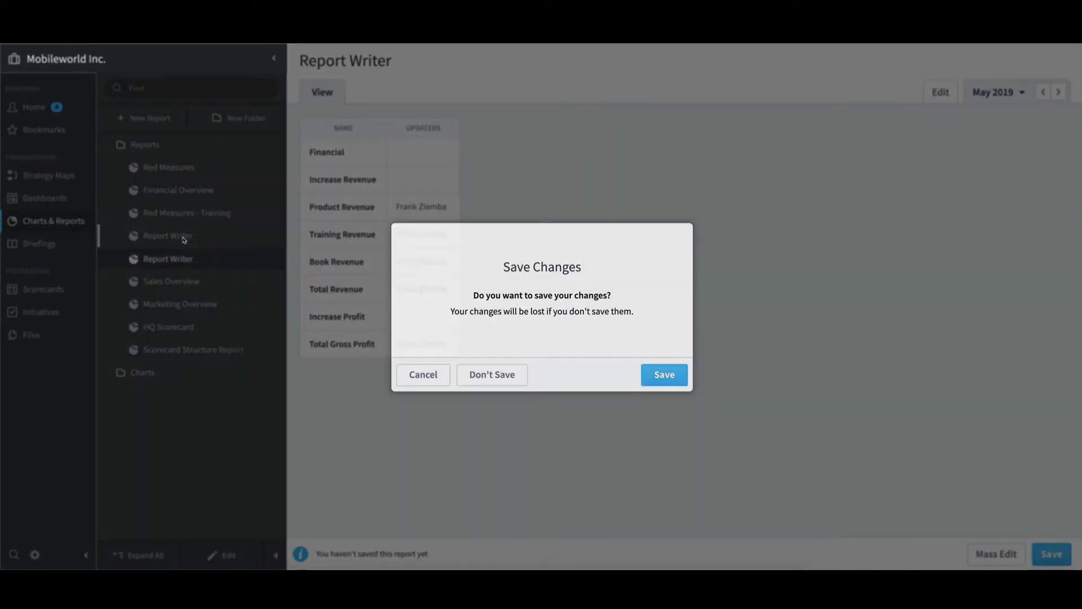
{"action": "left_click", "coordinate": [498, 378]}
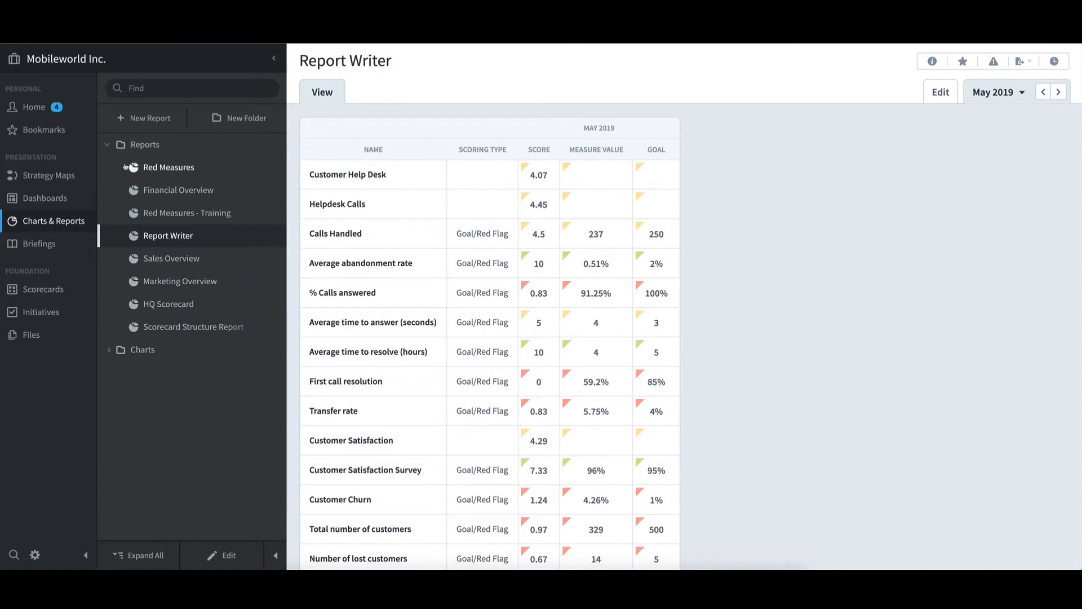
Step: Collapse the Reports folder and view the Line, Bar, and Pie charts in the Charts folder
{"action": "left_click", "coordinate": [109, 145]}
{"action": "left_click", "coordinate": [109, 167]}
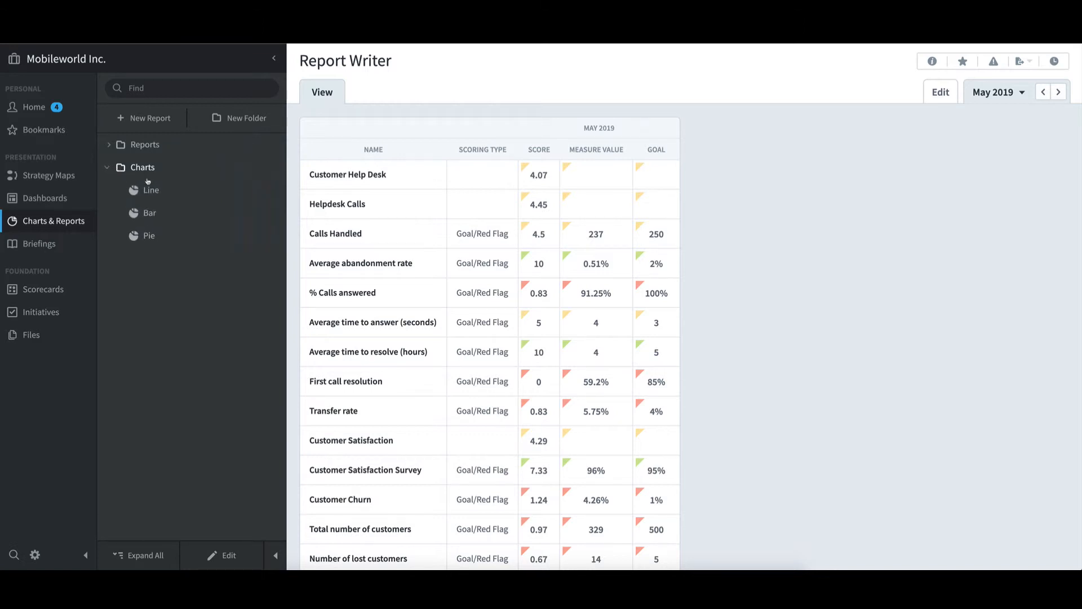
{"action": "left_click", "coordinate": [161, 190]}
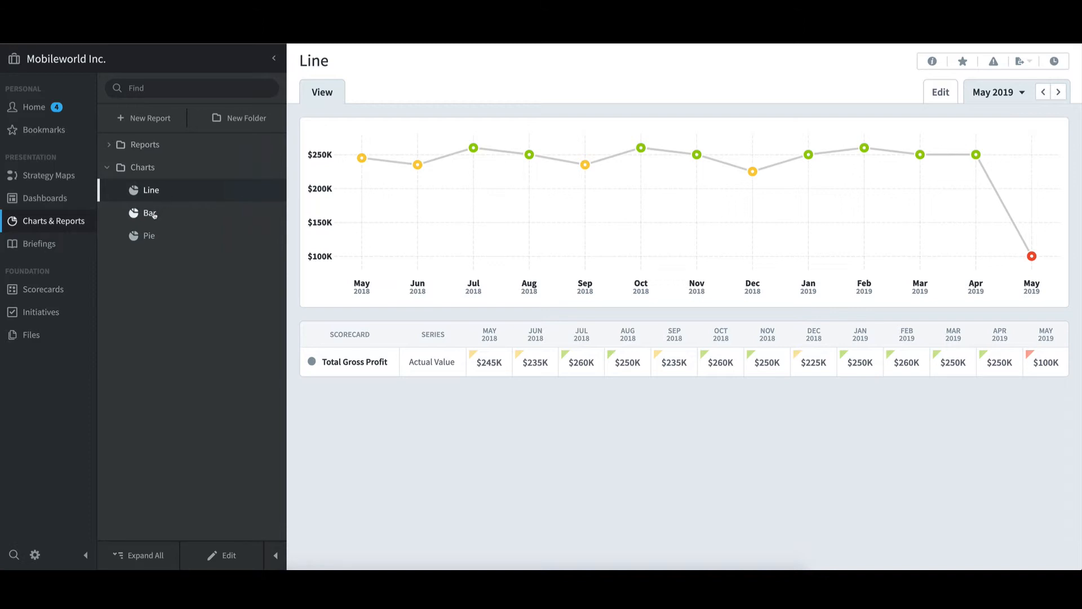
{"action": "left_click", "coordinate": [150, 213]}
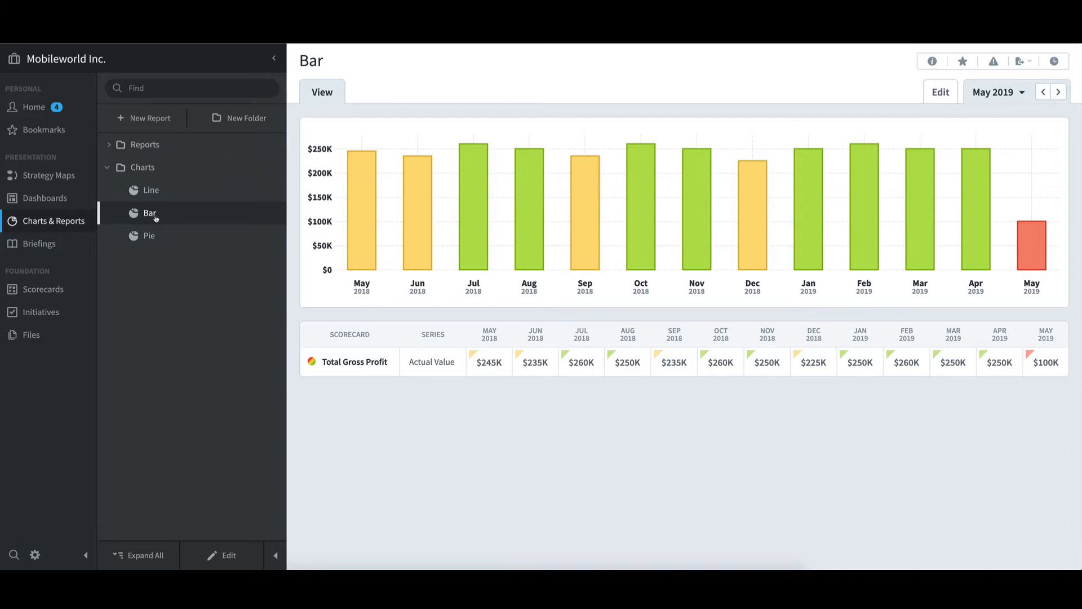
{"action": "left_click", "coordinate": [151, 237]}
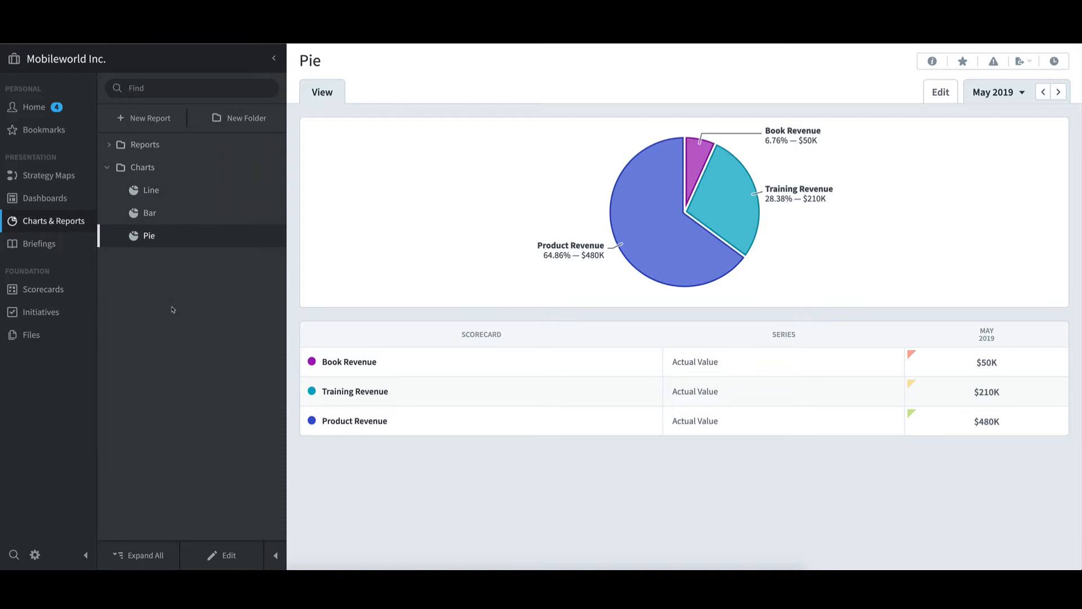
Step: Open the Pie chart for editing and review the graph types offered for the Book Revenue series
{"action": "left_click", "coordinate": [233, 559]}
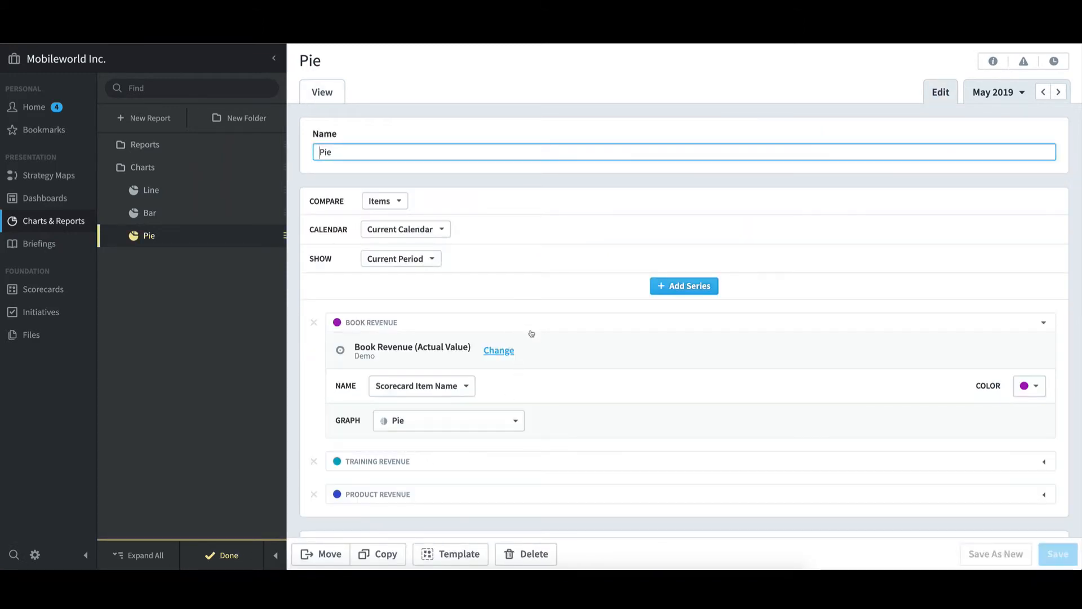
{"action": "left_click", "coordinate": [517, 425]}
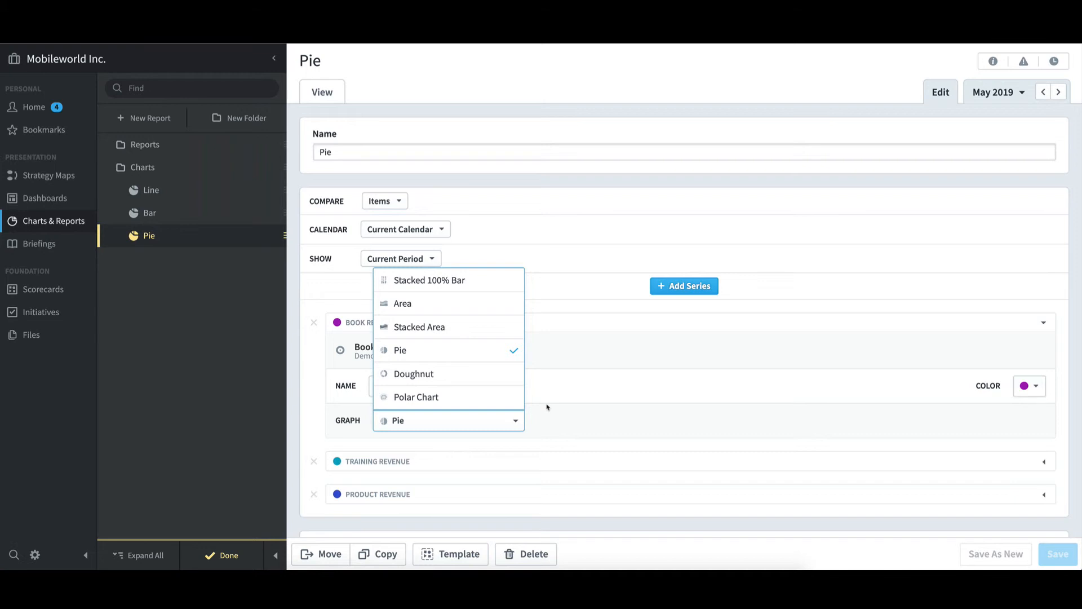
{"action": "left_click", "coordinate": [576, 278]}
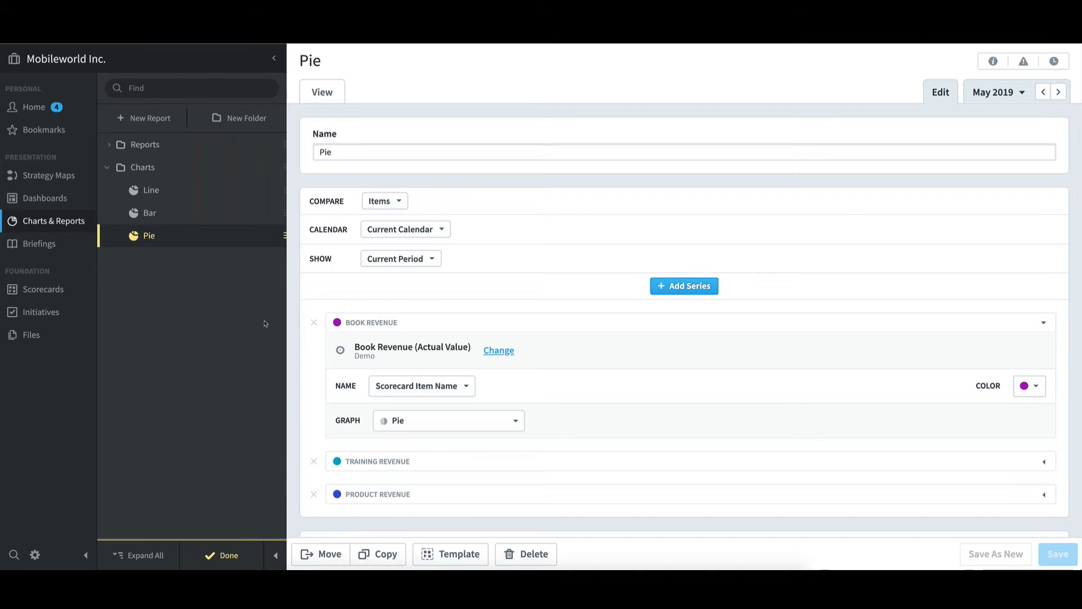
Step: Start a new report of the Chart Writer type
{"action": "left_click", "coordinate": [161, 120]}
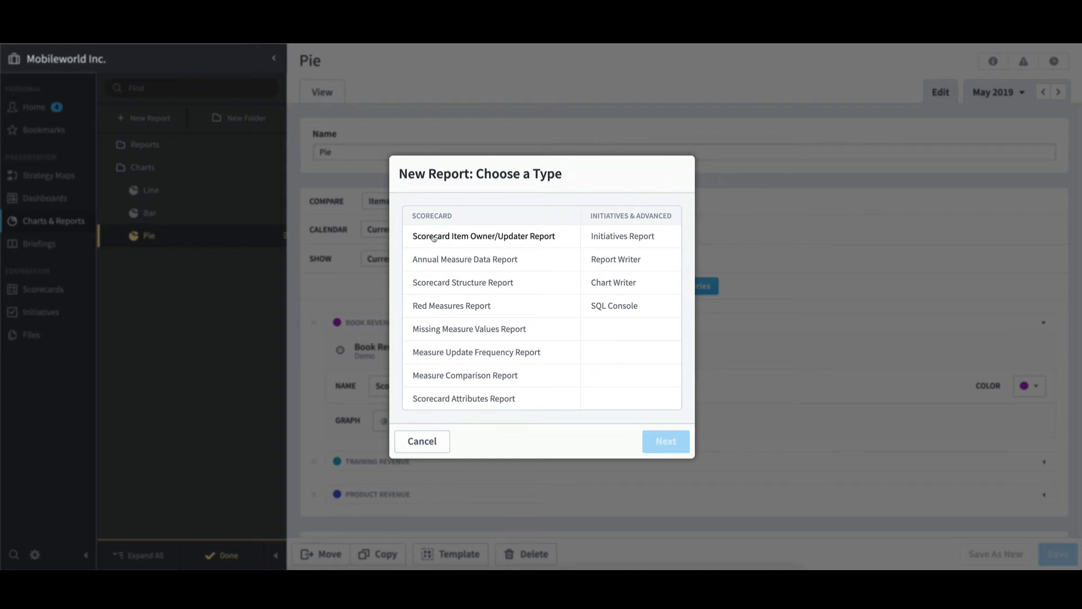
{"action": "left_click", "coordinate": [635, 286]}
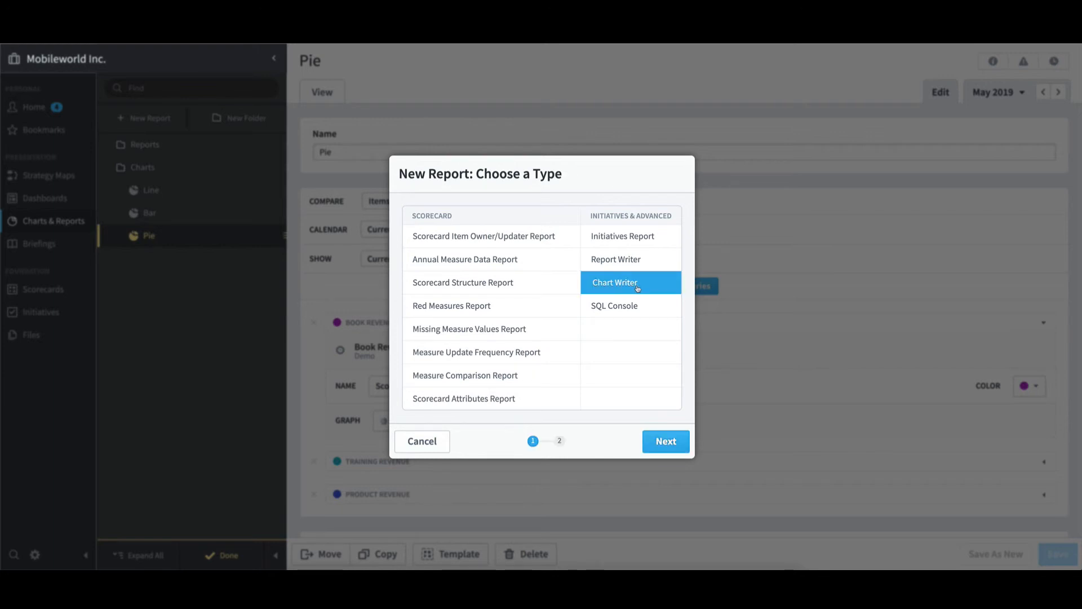
{"action": "left_click", "coordinate": [671, 442]}
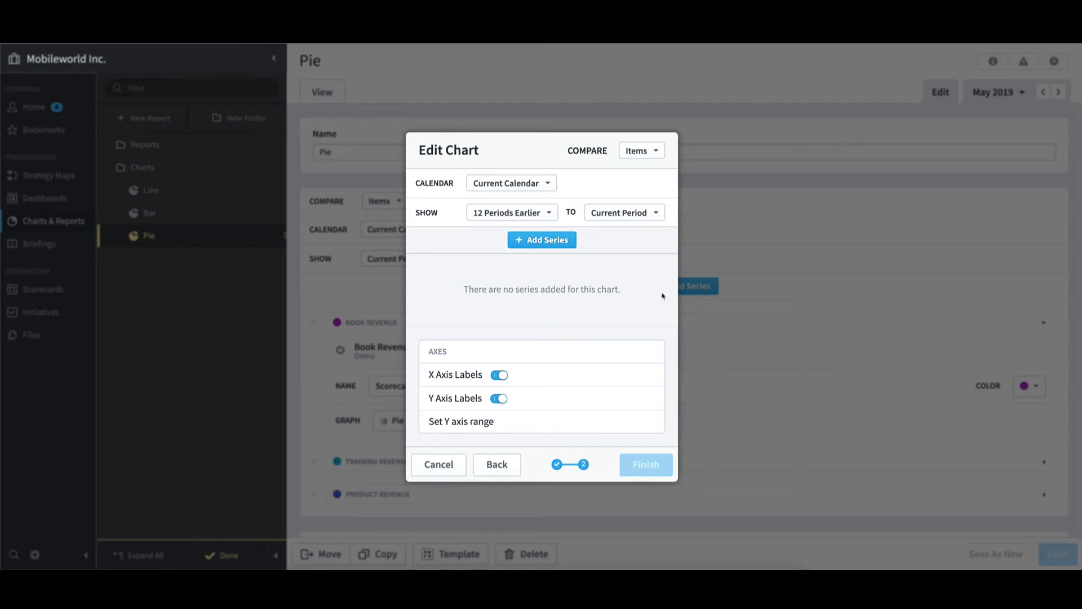
Step: Start a new chart series and select Total Gross Profit under Increase Profit in the Demo organization's Financial perspective
{"action": "left_click", "coordinate": [541, 241]}
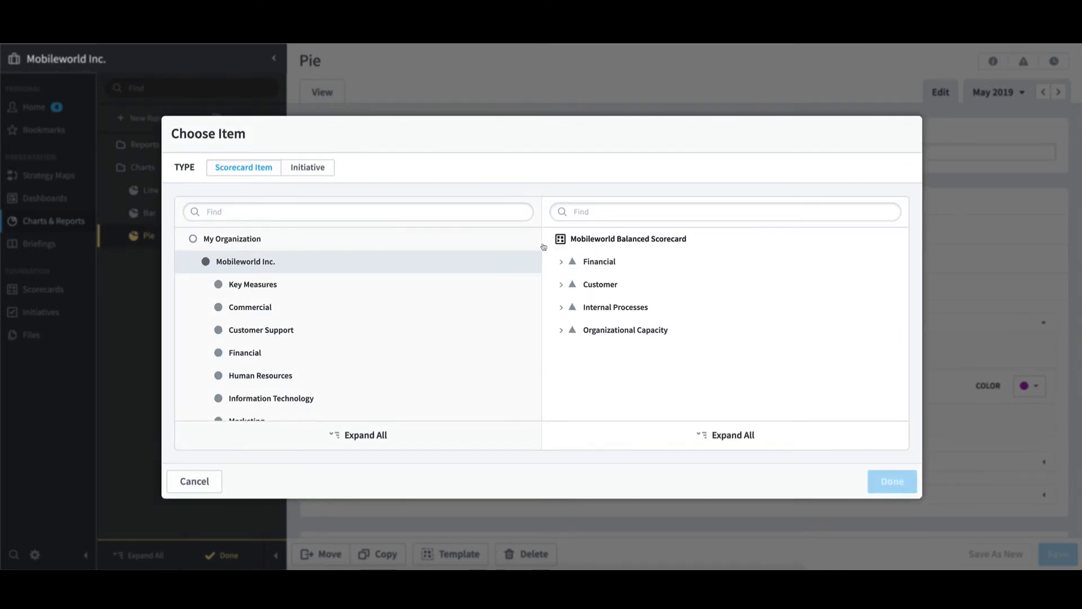
{"action": "left_click", "coordinate": [193, 262]}
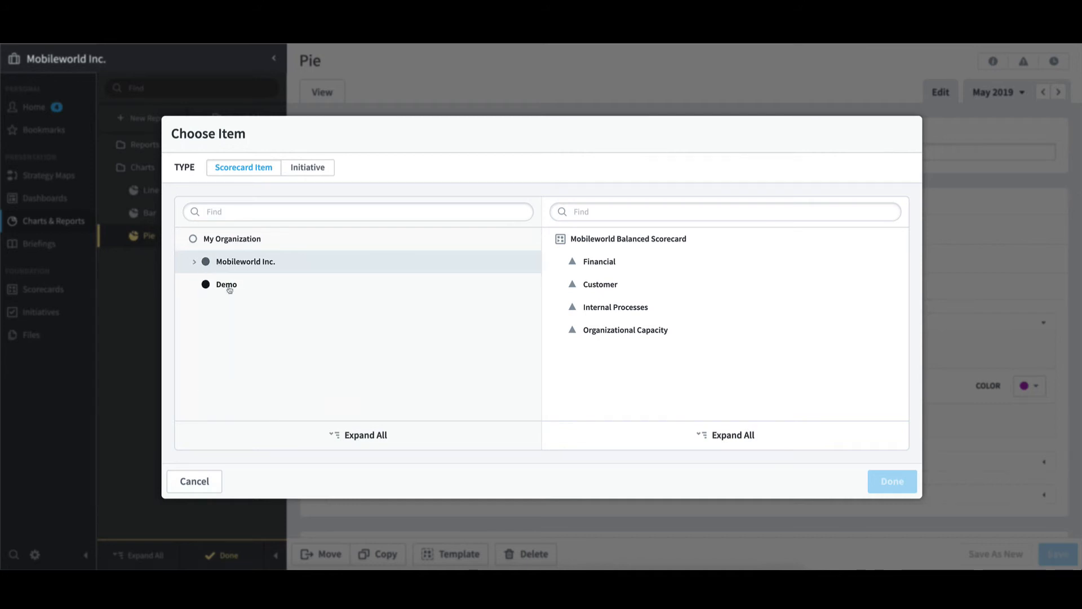
{"action": "left_click", "coordinate": [229, 288]}
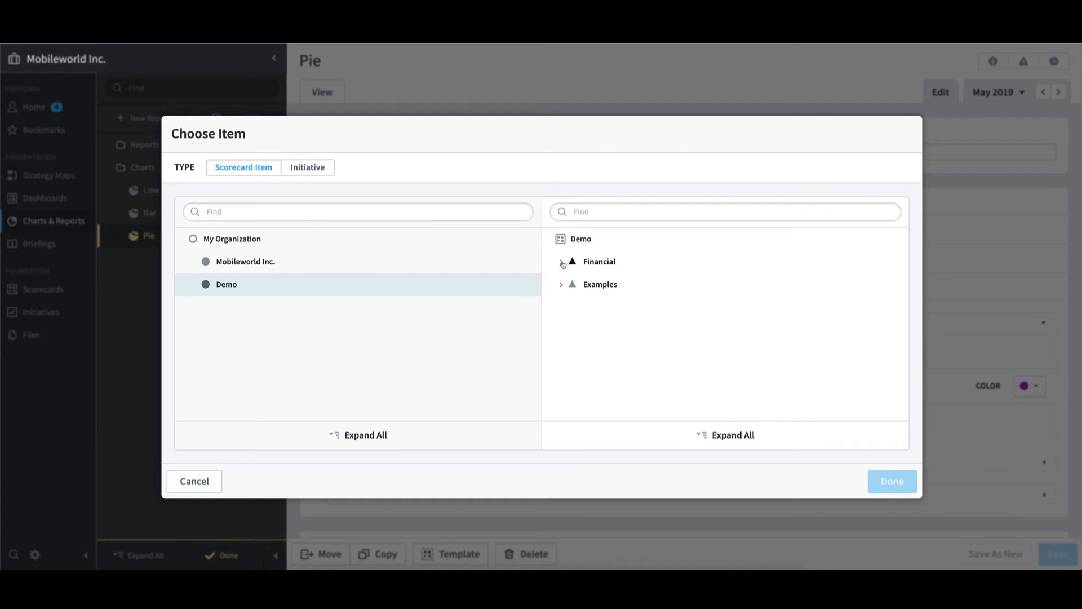
{"action": "left_click", "coordinate": [562, 263]}
{"action": "left_click", "coordinate": [572, 307]}
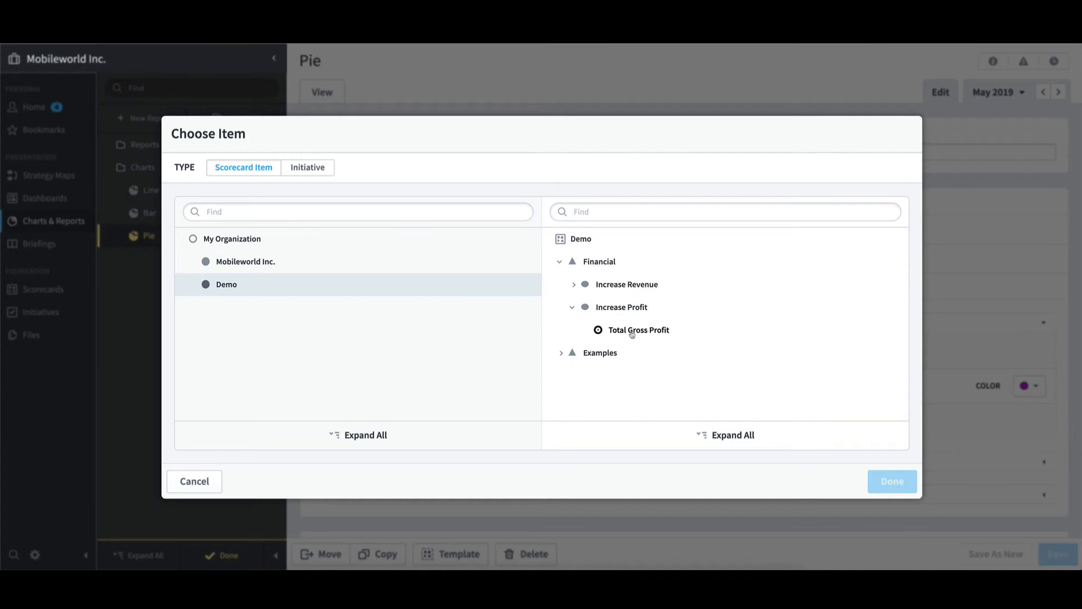
{"action": "left_click", "coordinate": [632, 332]}
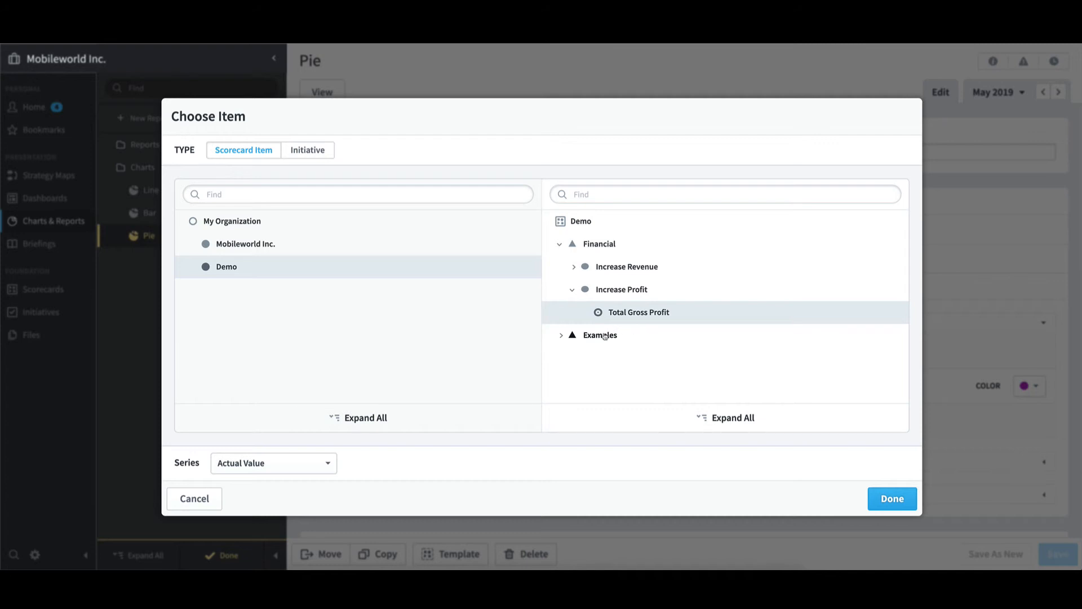
Step: Compare the series options available for the Total Gross Profit measure and the Increase Profit objective
{"action": "left_click", "coordinate": [334, 468]}
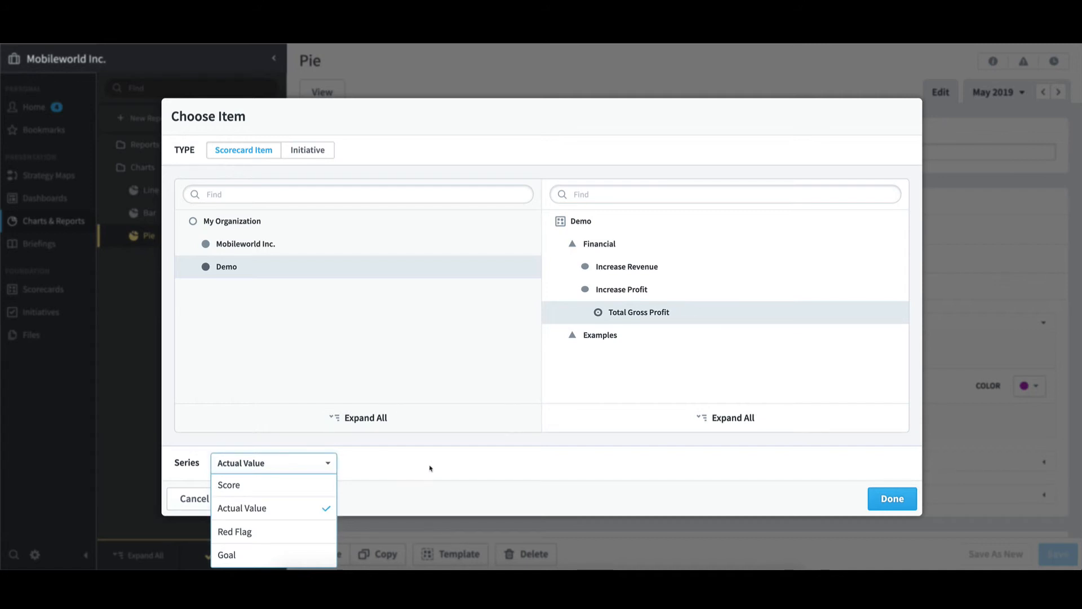
{"action": "left_click", "coordinate": [623, 292]}
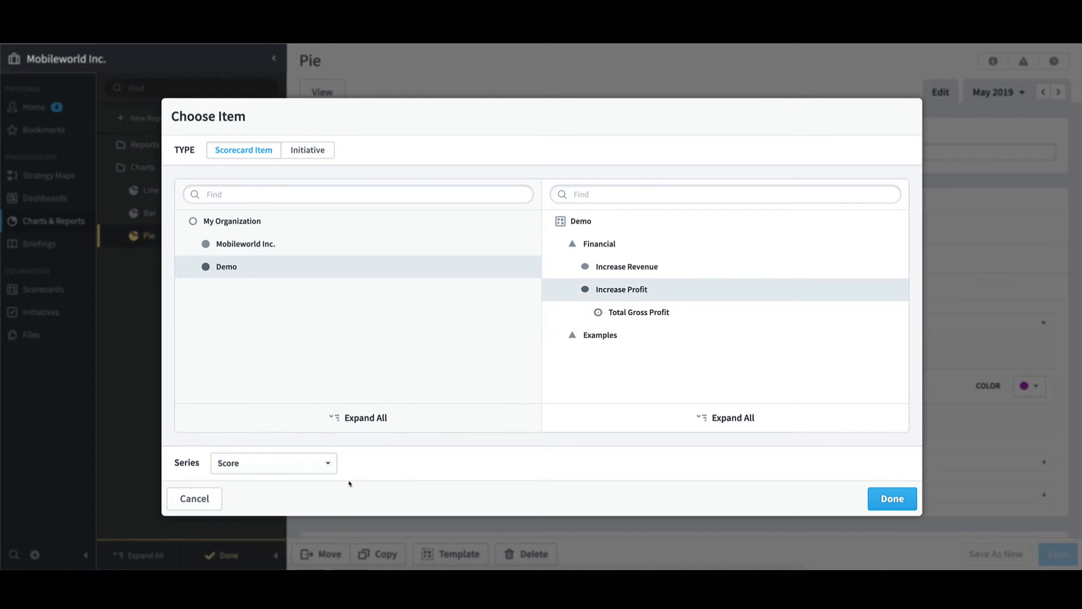
{"action": "left_click", "coordinate": [330, 463]}
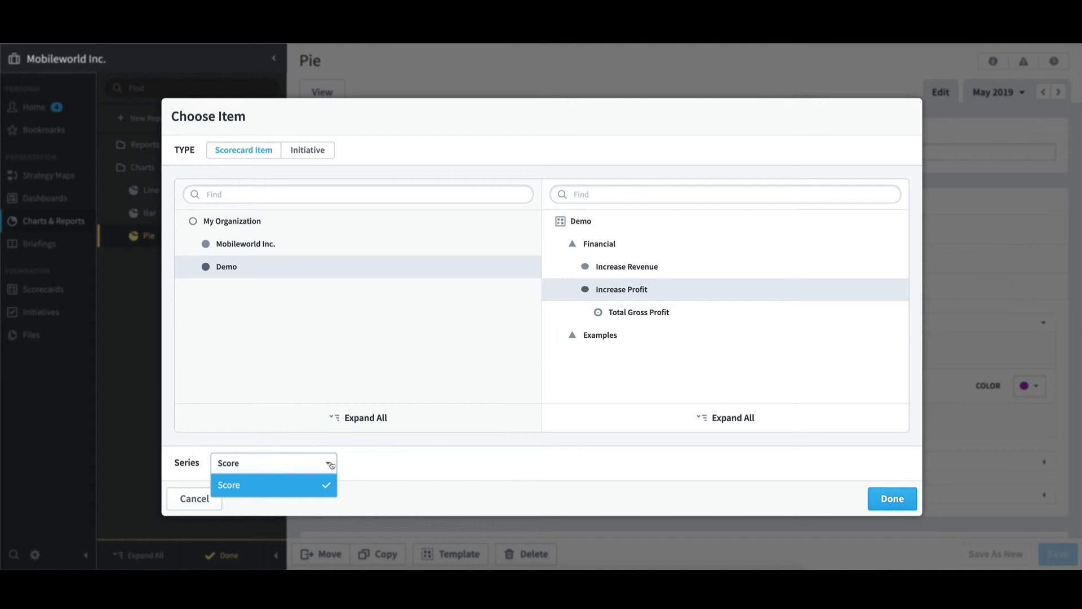
Step: Reselect Total Gross Profit and add its Actual Value as the chart series
{"action": "left_click", "coordinate": [624, 315]}
{"action": "left_click", "coordinate": [626, 315]}
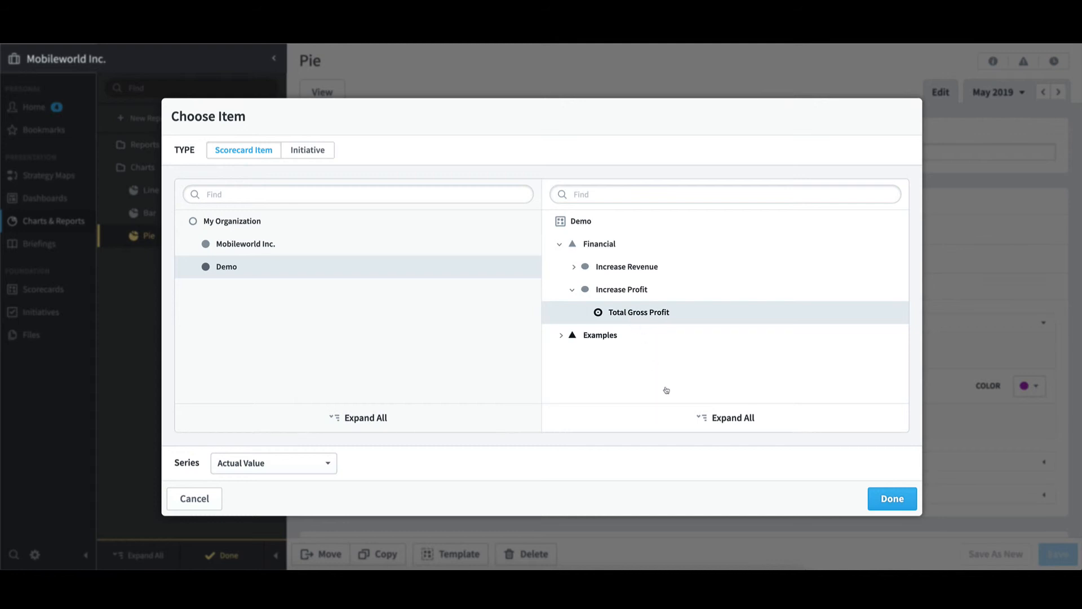
{"action": "left_click", "coordinate": [875, 501]}
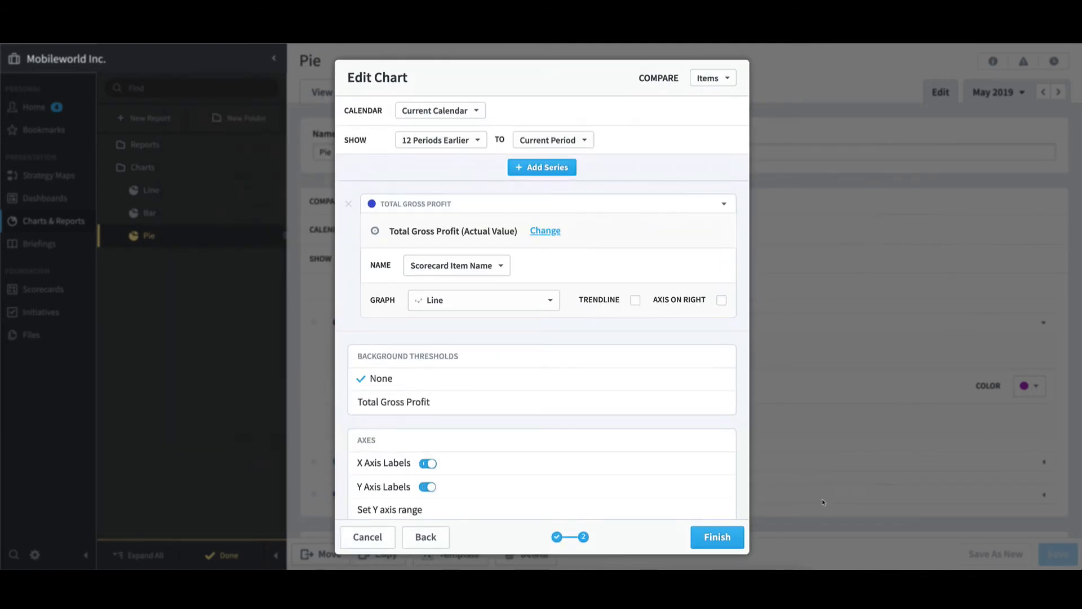
Step: Finish the Total Gross Profit chart and save it as a report named "Chart - Training"
{"action": "left_click", "coordinate": [717, 537]}
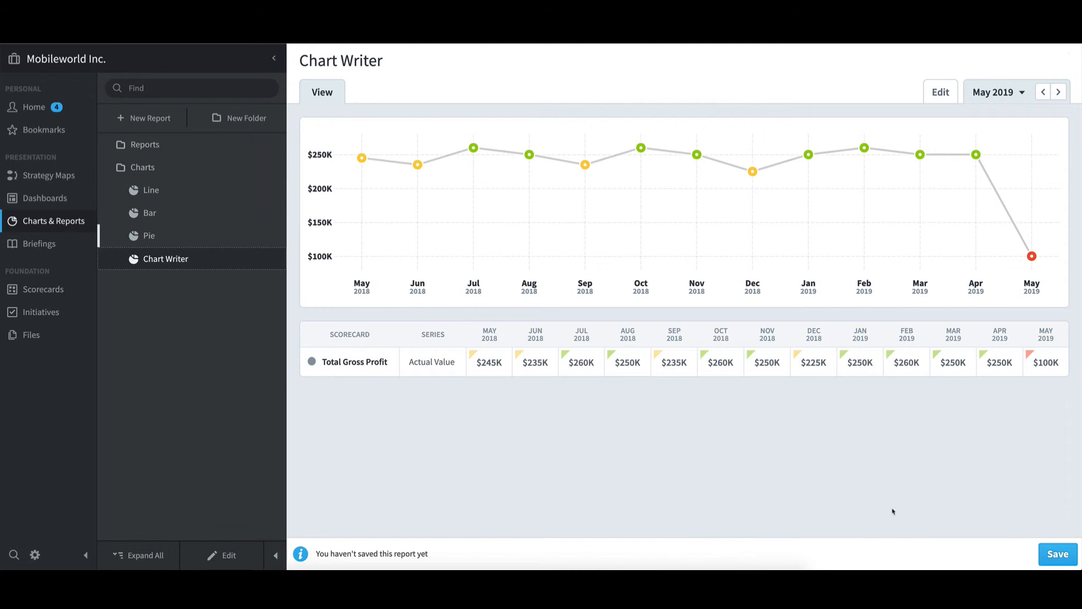
{"action": "left_click", "coordinate": [1059, 555]}
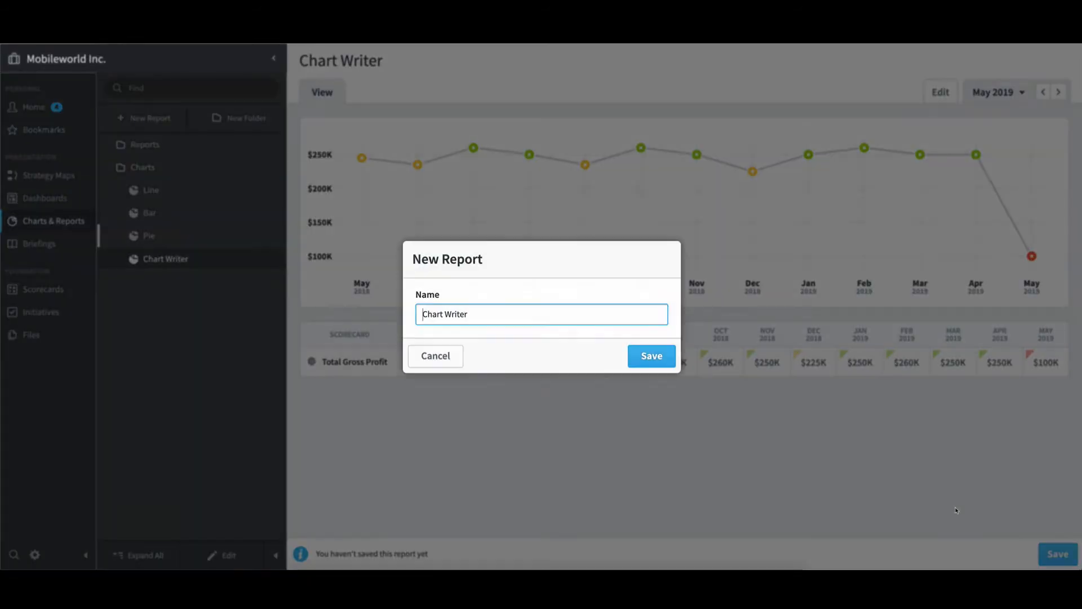
{"action": "left_click_drag", "start_coordinate": [468, 314], "coordinate": [446, 315]}
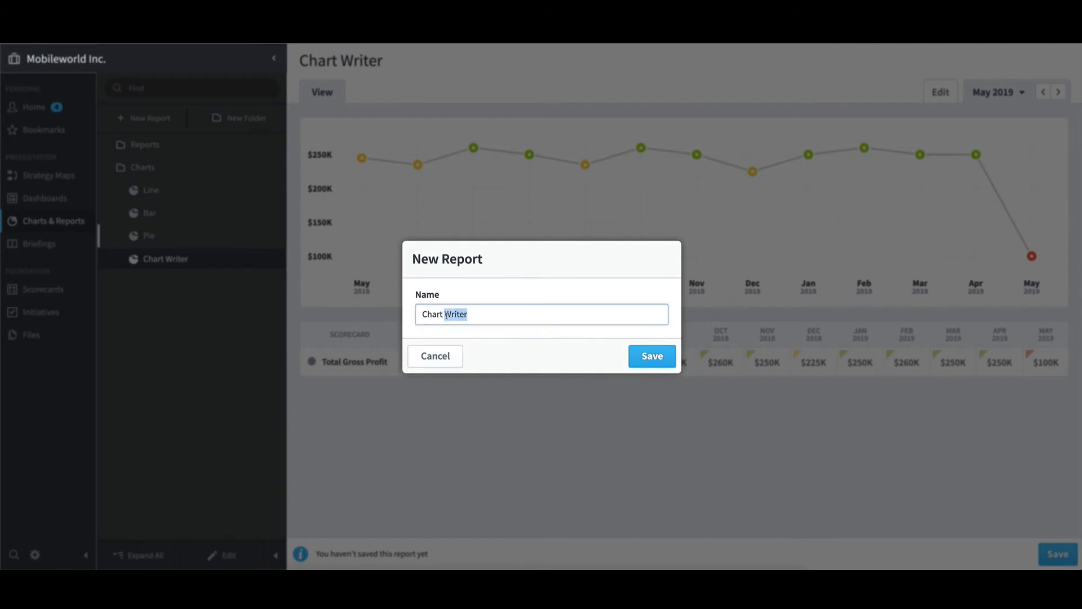
{"action": "type", "text": "- Train"}
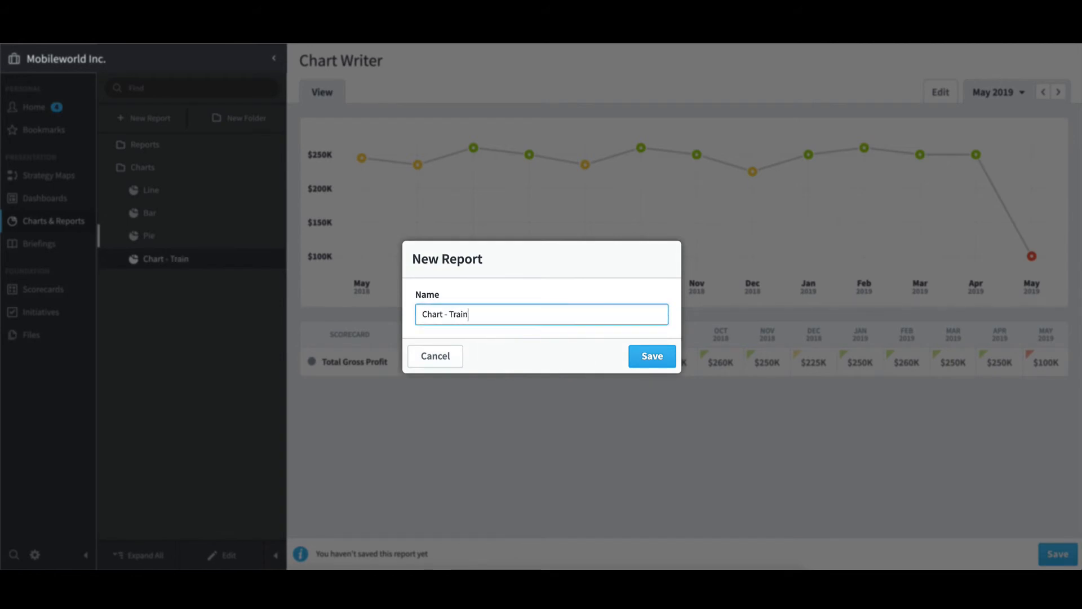
{"action": "type", "text": "n"}
{"action": "key", "text": "BackSpace"}
{"action": "type", "text": "ing"}
{"action": "left_click", "coordinate": [643, 357]}
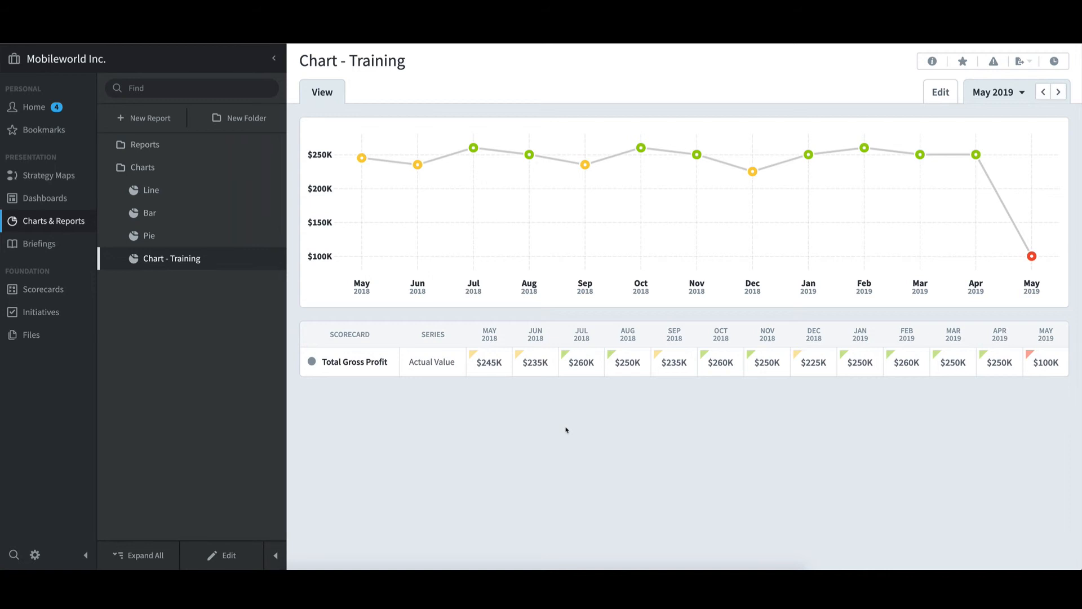
Step: Set the background thresholds of the Chart - Training report to Total Gross Profit, save it and leave edit mode
{"action": "left_click", "coordinate": [243, 556]}
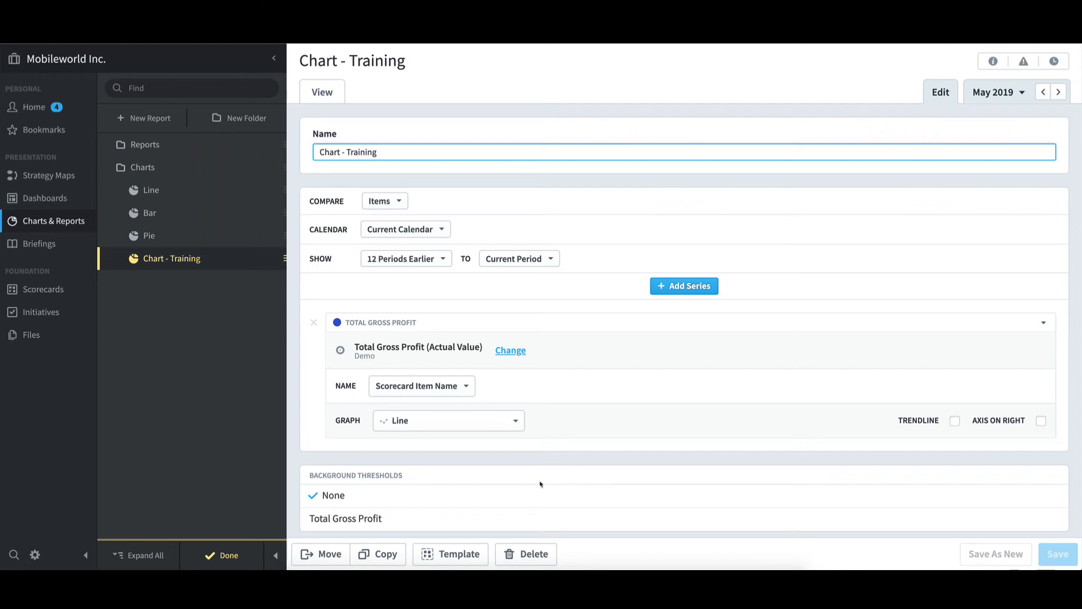
{"action": "left_click", "coordinate": [374, 519]}
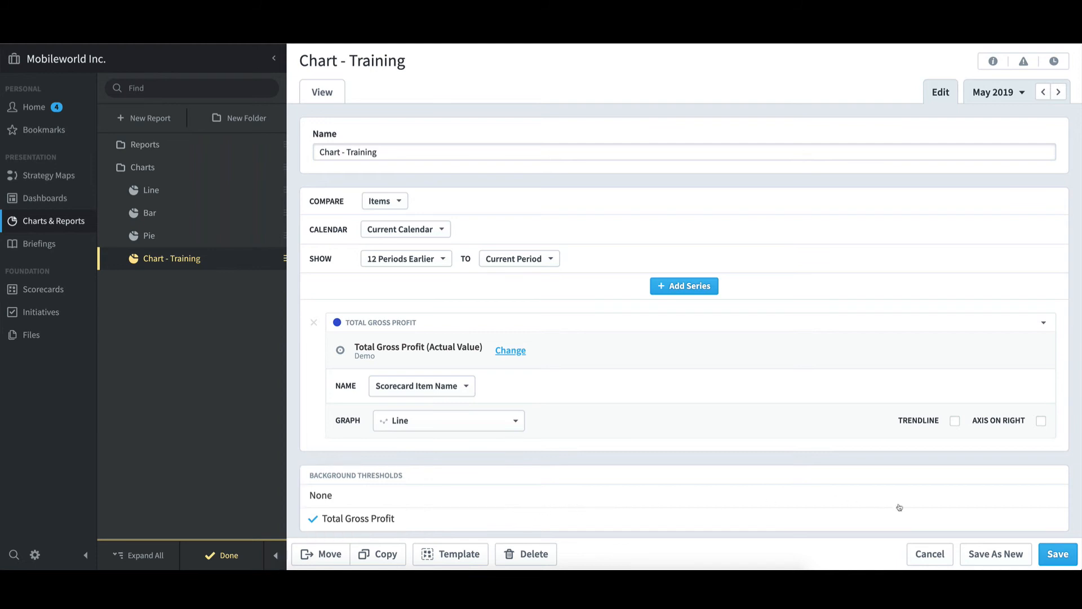
{"action": "left_click", "coordinate": [1052, 554]}
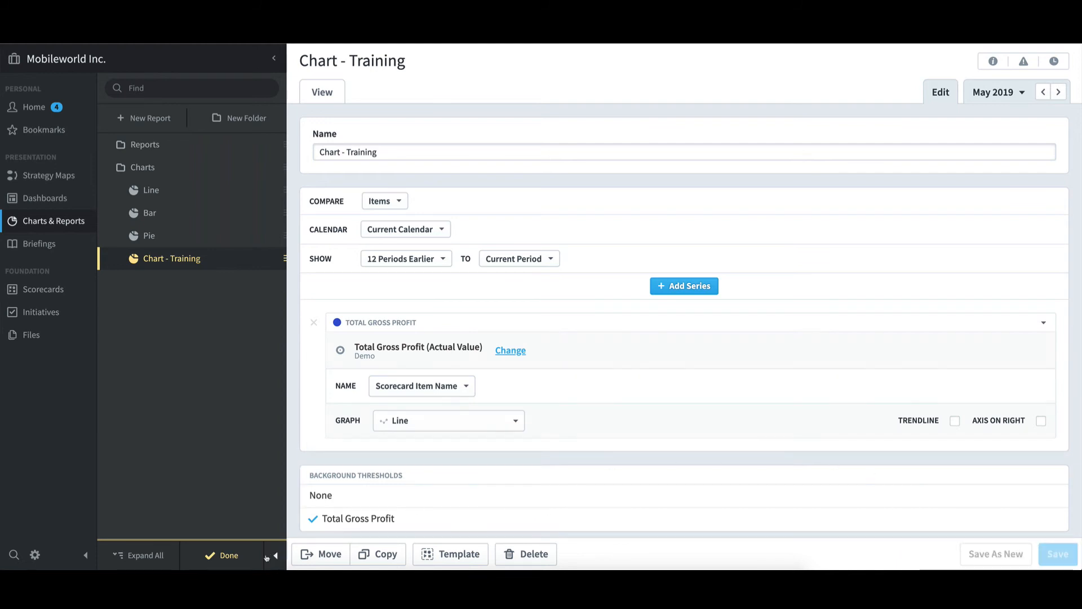
{"action": "left_click", "coordinate": [237, 556]}
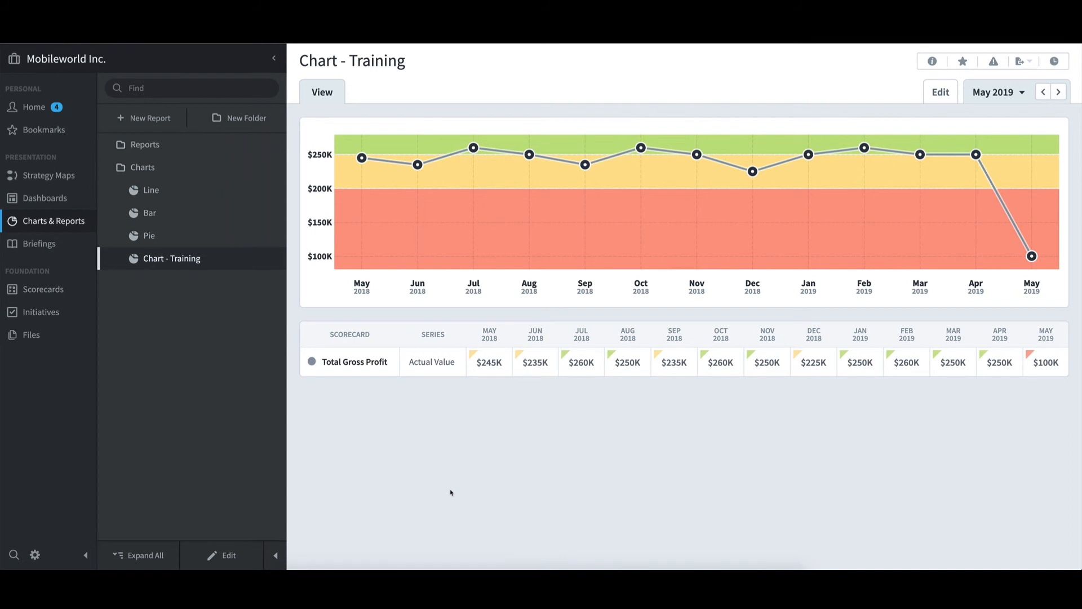
Step: Create another Chart Writer report with the Actual Value of Total Gross Profit, under Demo's Financial > Increase Profit, as its first series
{"action": "left_click", "coordinate": [169, 119]}
{"action": "left_click", "coordinate": [616, 286]}
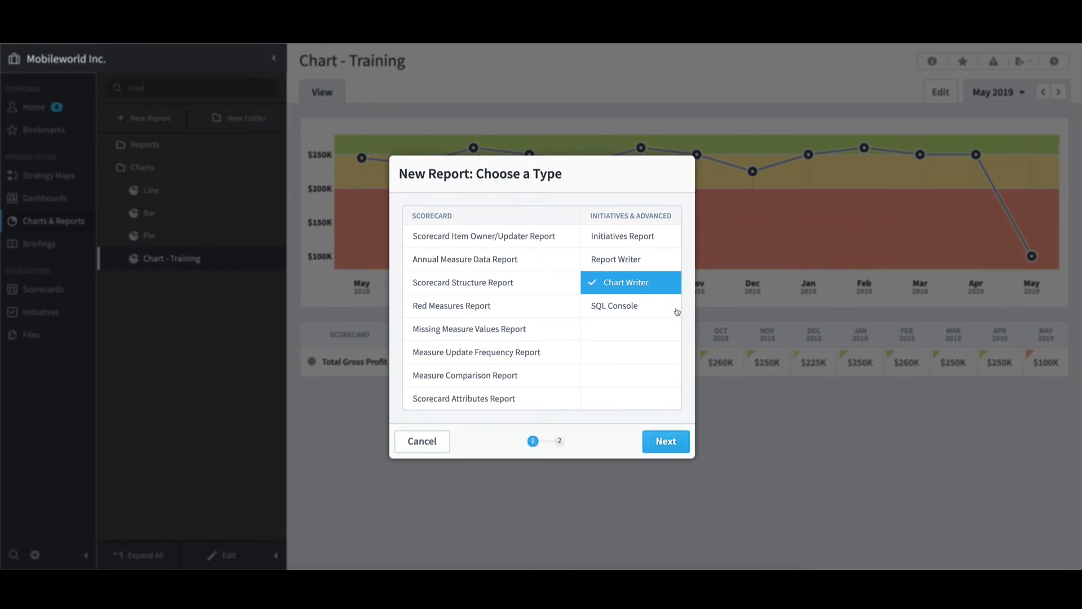
{"action": "left_click", "coordinate": [667, 444]}
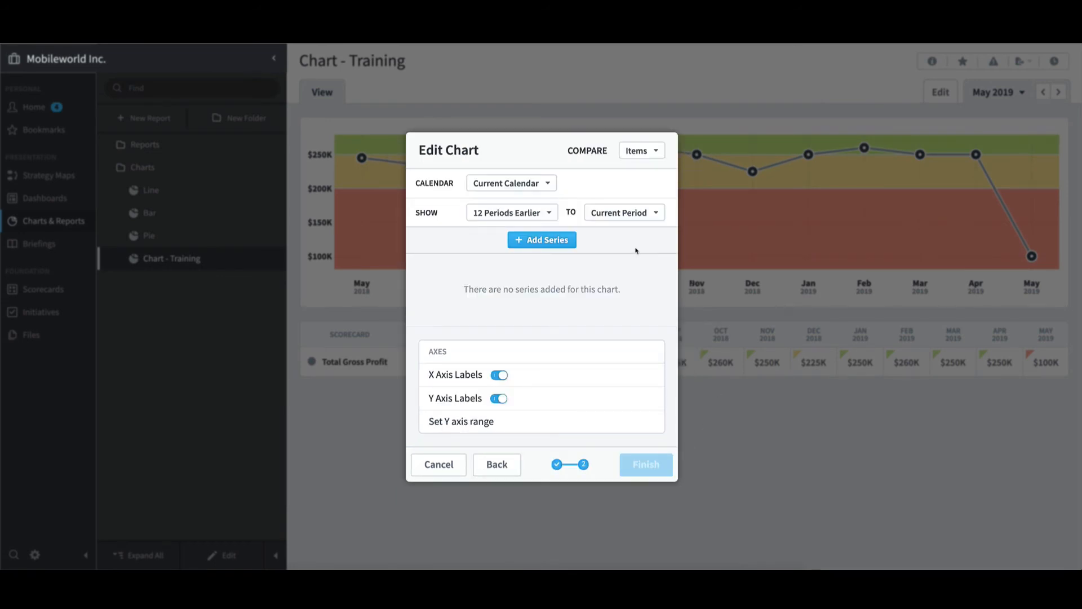
{"action": "left_click", "coordinate": [560, 245]}
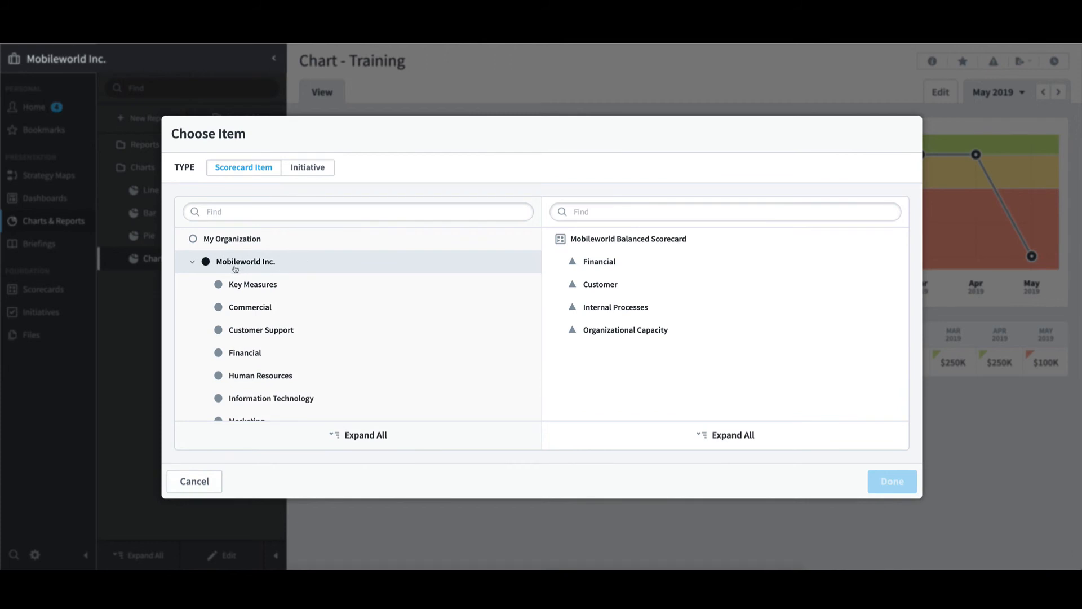
{"action": "left_click", "coordinate": [193, 262]}
{"action": "left_click", "coordinate": [231, 285]}
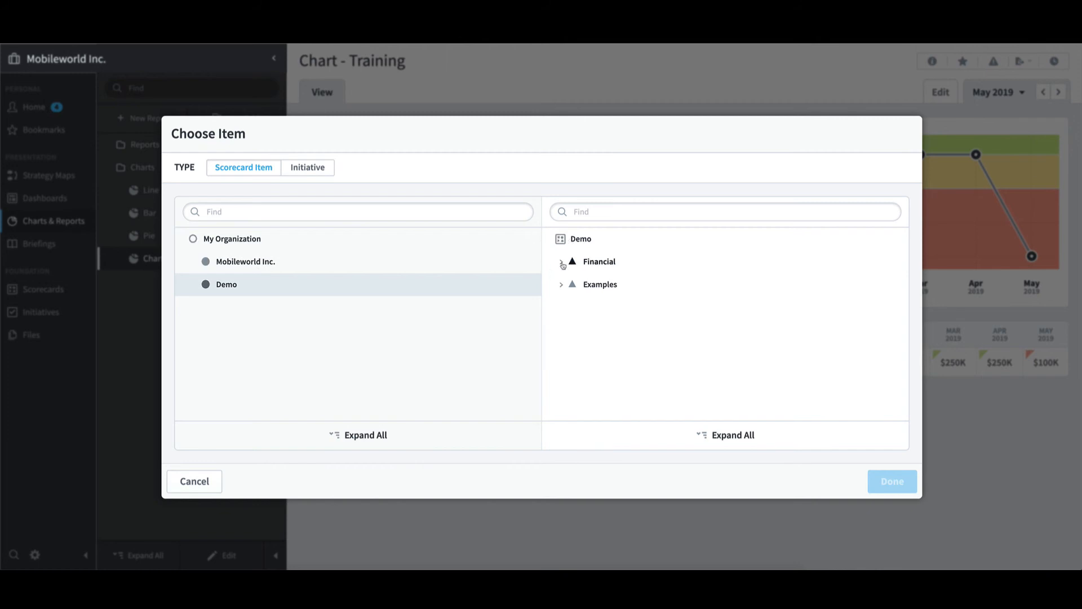
{"action": "left_click", "coordinate": [560, 262]}
{"action": "left_click", "coordinate": [573, 307]}
{"action": "left_click", "coordinate": [616, 322]}
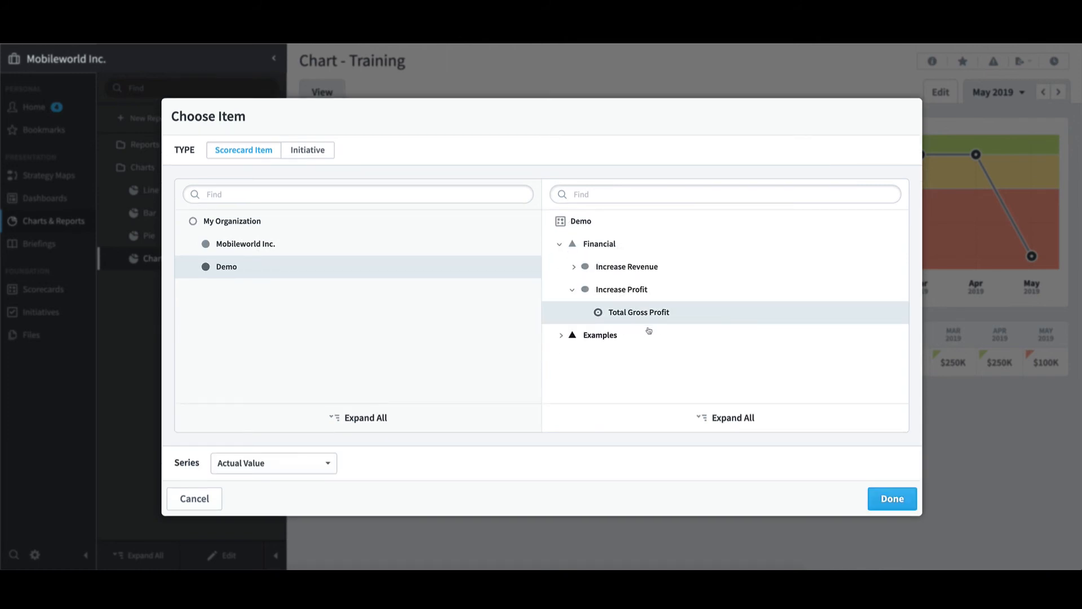
{"action": "left_click", "coordinate": [903, 507]}
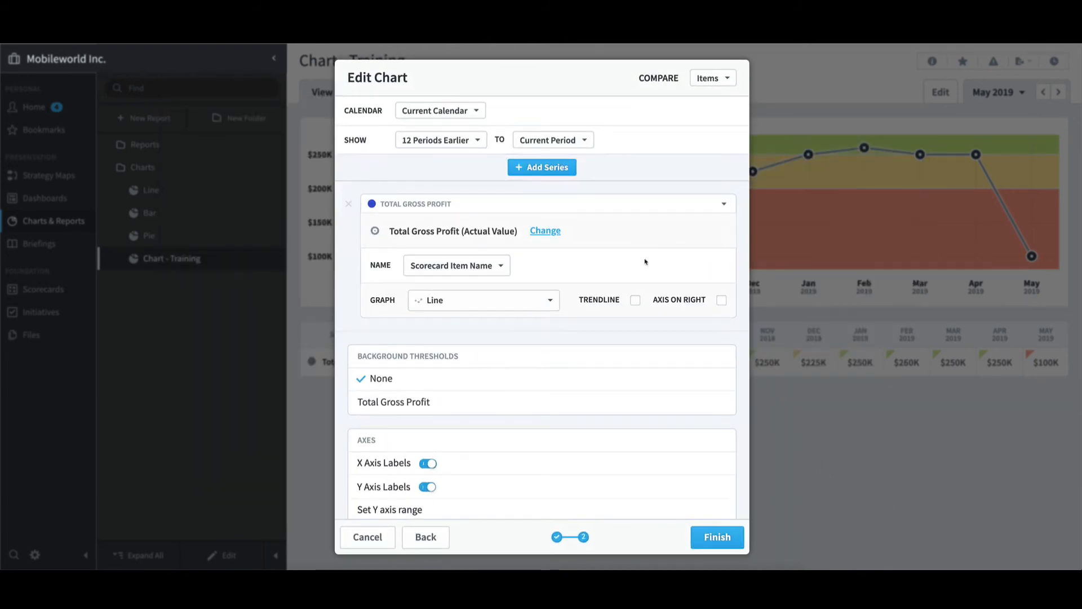
Step: Add a second series from the Demo scorecard showing the Score of Total Gross Profit under Increase Profit
{"action": "left_click", "coordinate": [565, 173]}
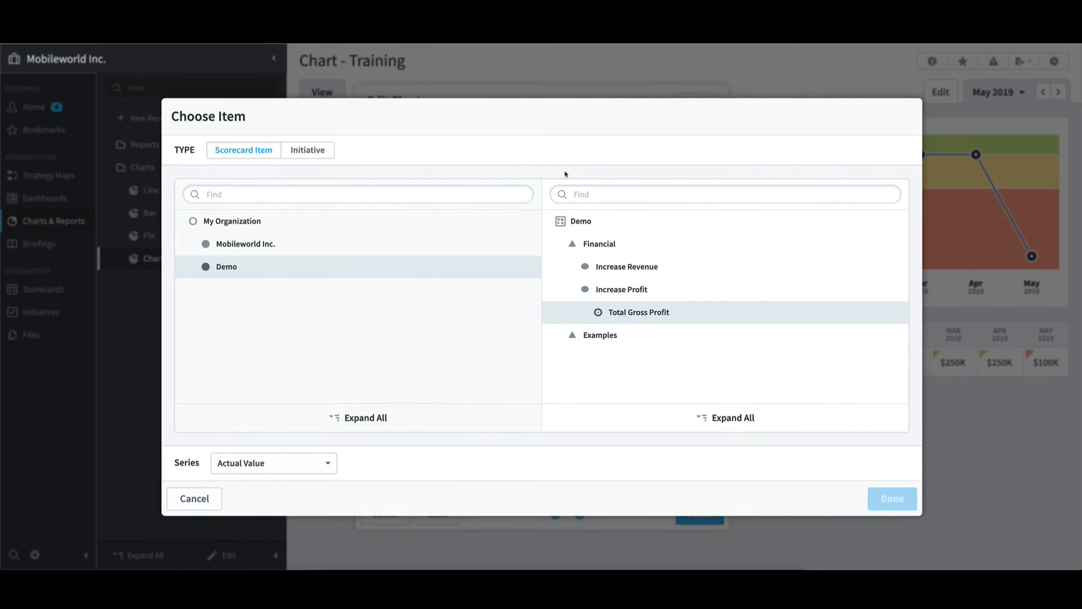
{"action": "left_click", "coordinate": [329, 151]}
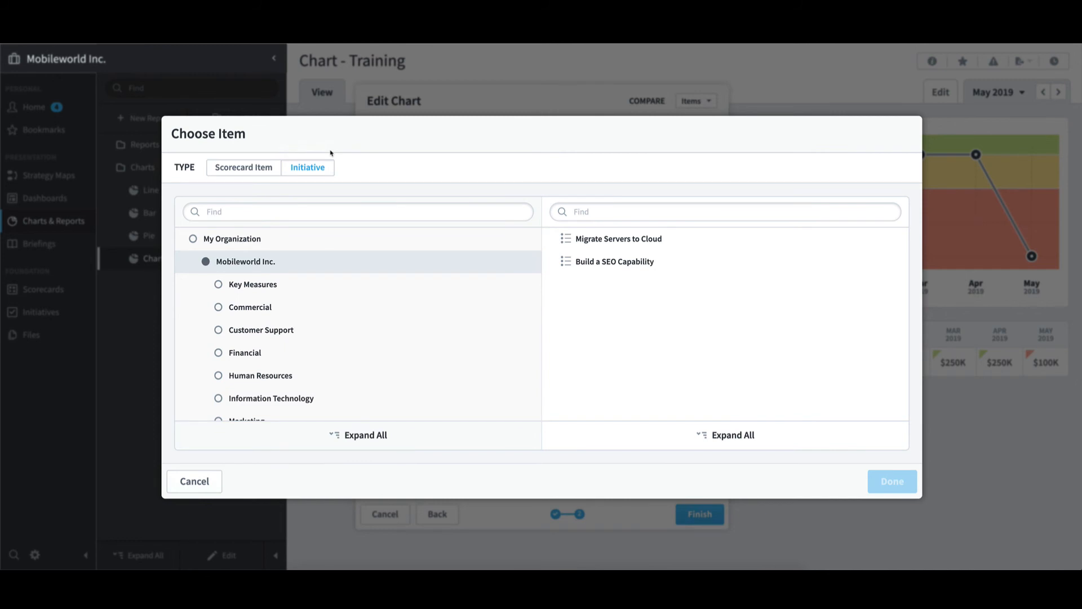
{"action": "left_click", "coordinate": [257, 168]}
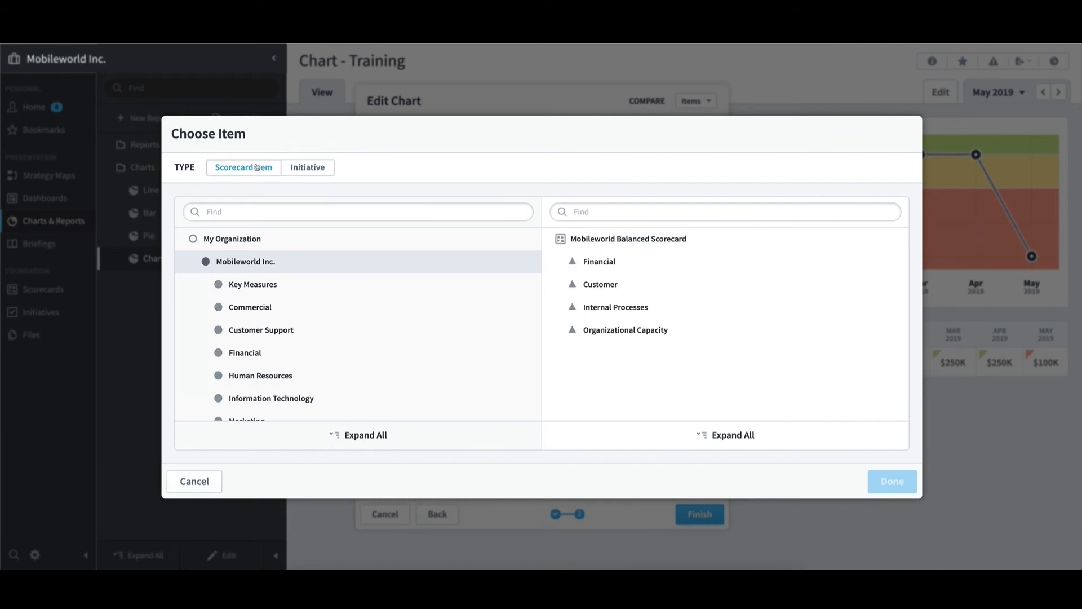
{"action": "left_click", "coordinate": [194, 263]}
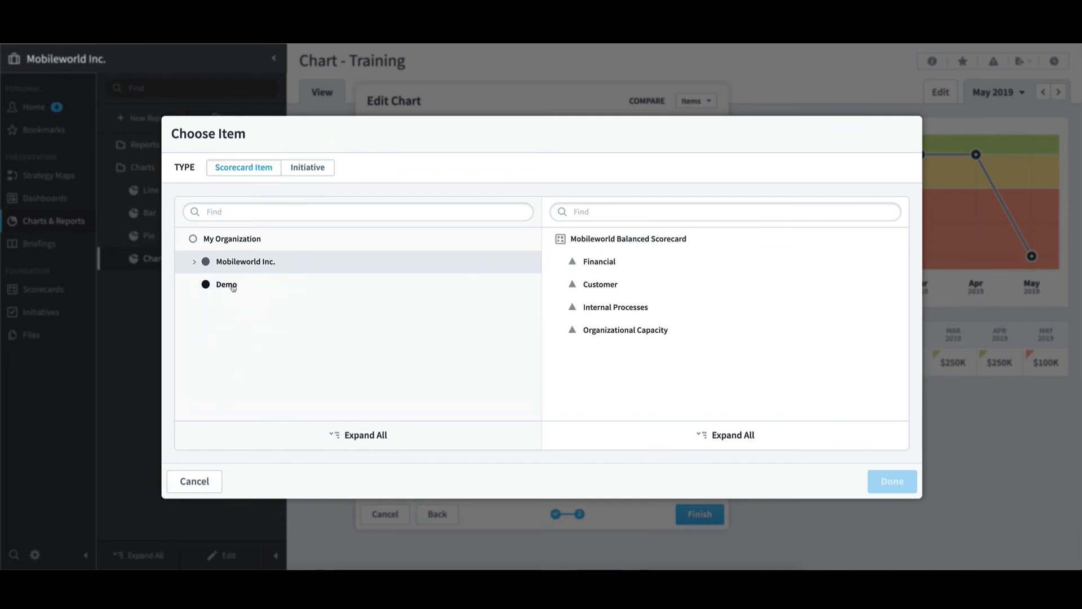
{"action": "left_click", "coordinate": [227, 286]}
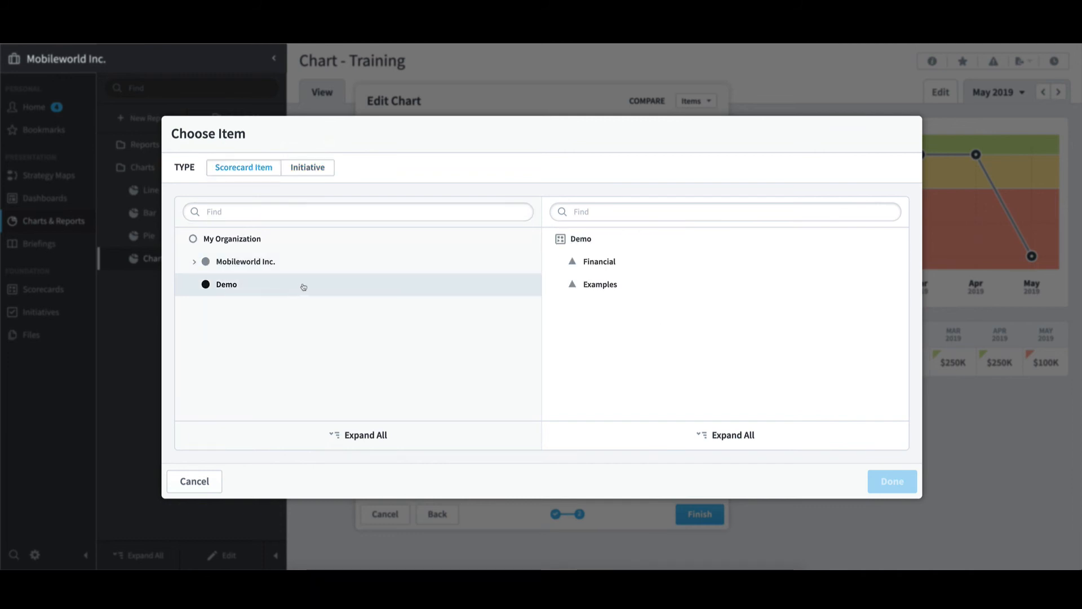
{"action": "left_click", "coordinate": [561, 262]}
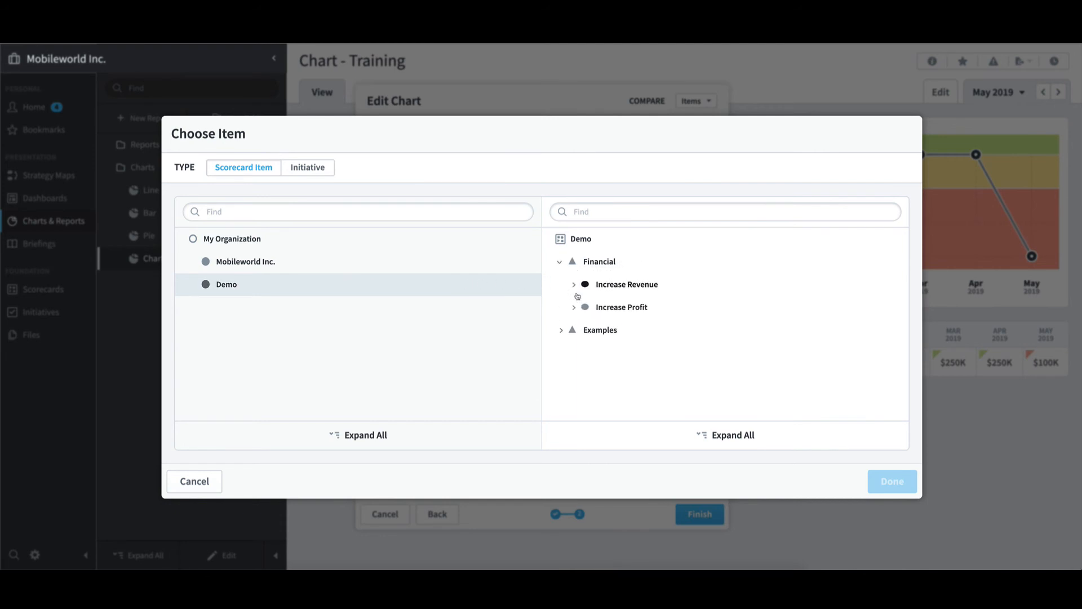
{"action": "left_click", "coordinate": [573, 307]}
{"action": "left_click", "coordinate": [610, 327]}
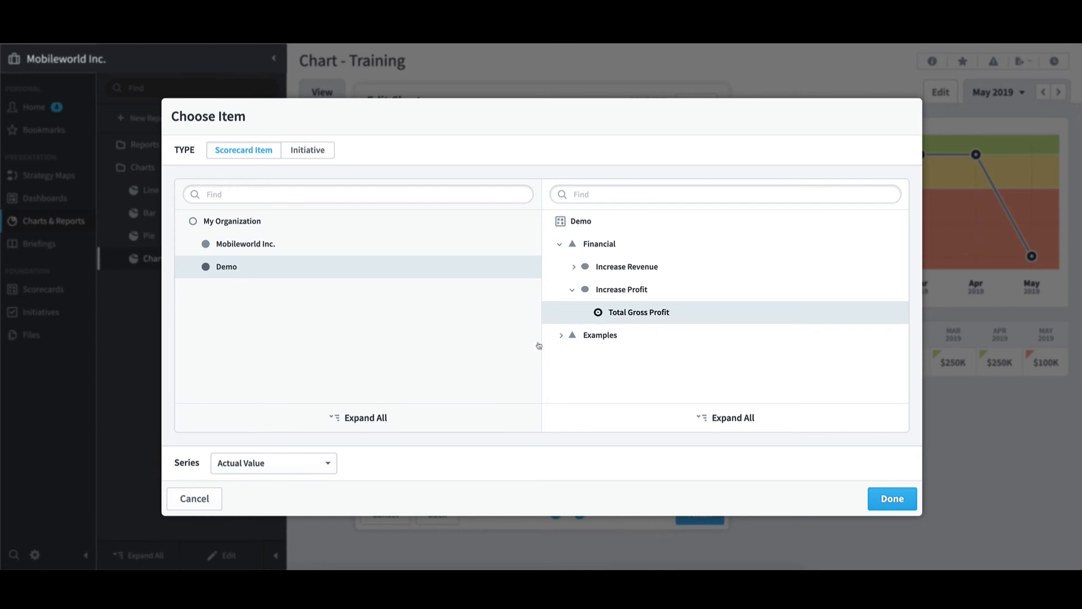
{"action": "left_click", "coordinate": [328, 463]}
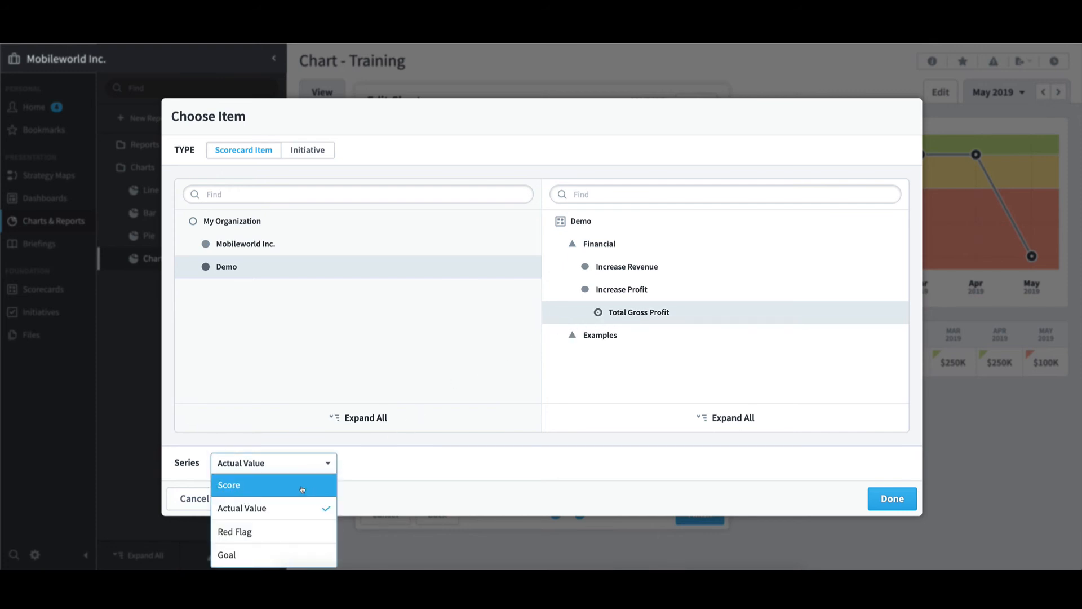
{"action": "left_click", "coordinate": [303, 488]}
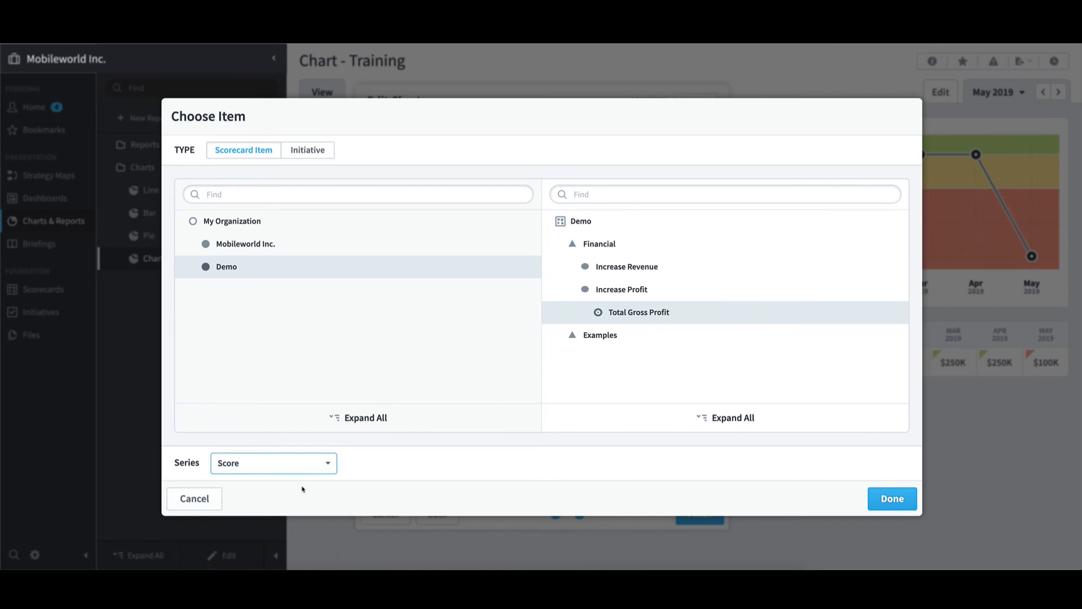
{"action": "left_click", "coordinate": [891, 500]}
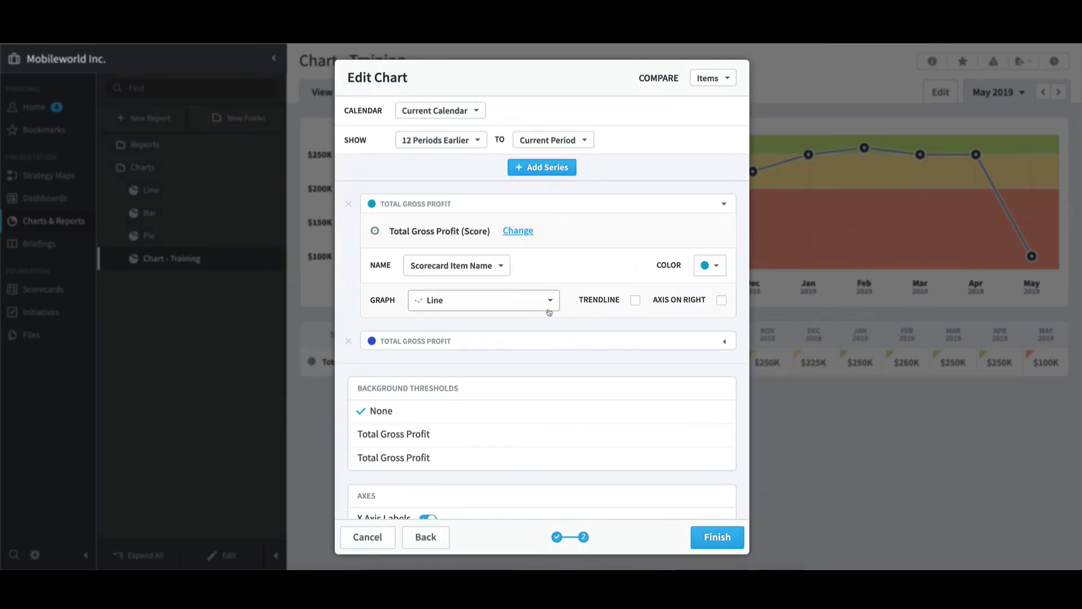
Step: Graph the Total Gross Profit Score series as Bar with its axis on the right, and finish the chart
{"action": "left_click", "coordinate": [551, 303]}
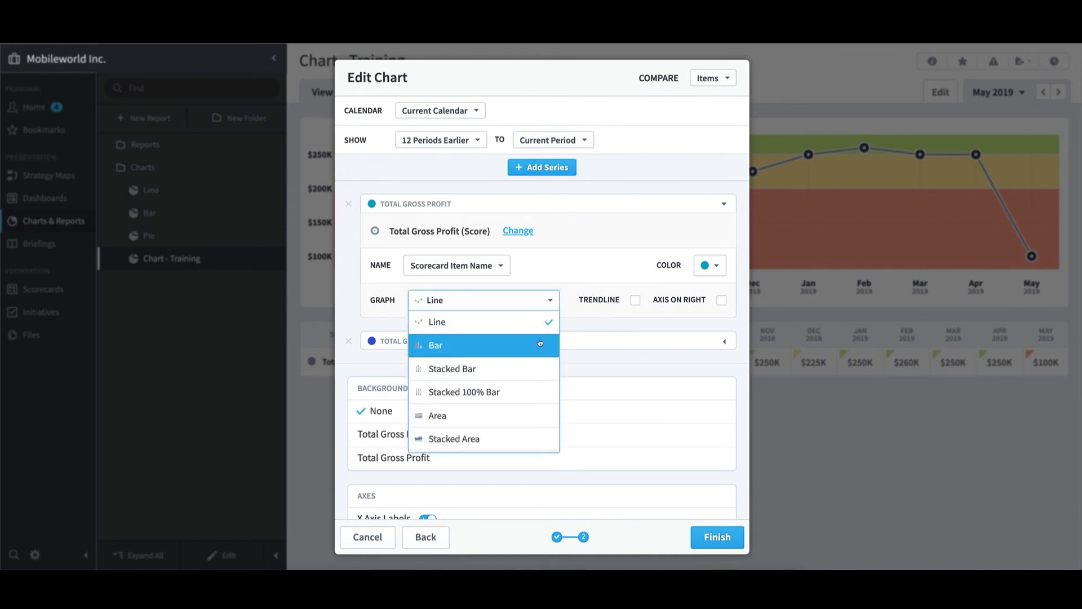
{"action": "left_click", "coordinate": [540, 343]}
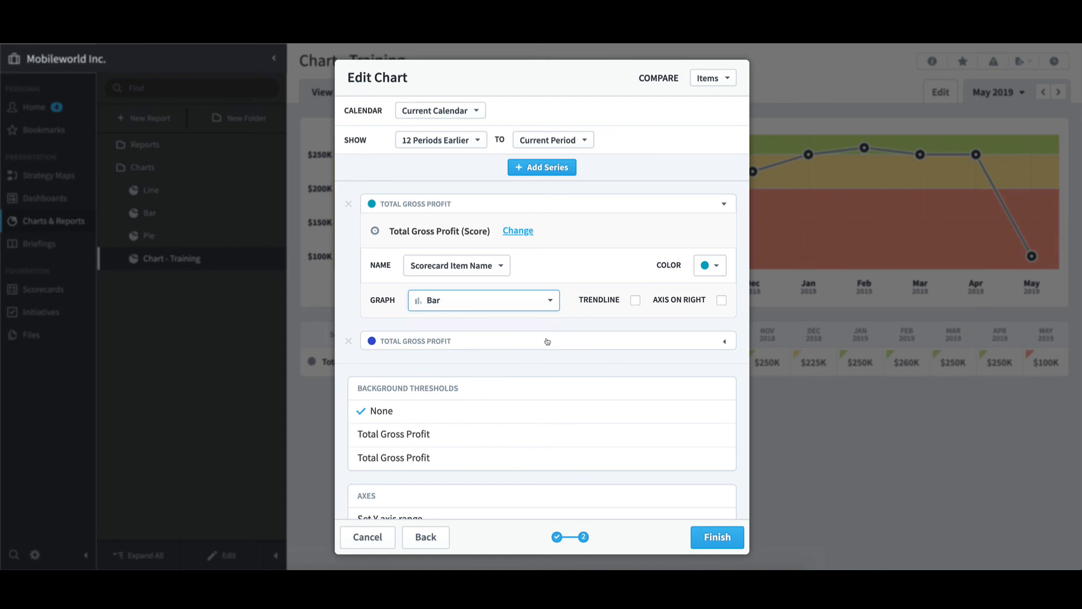
{"action": "left_click", "coordinate": [721, 300]}
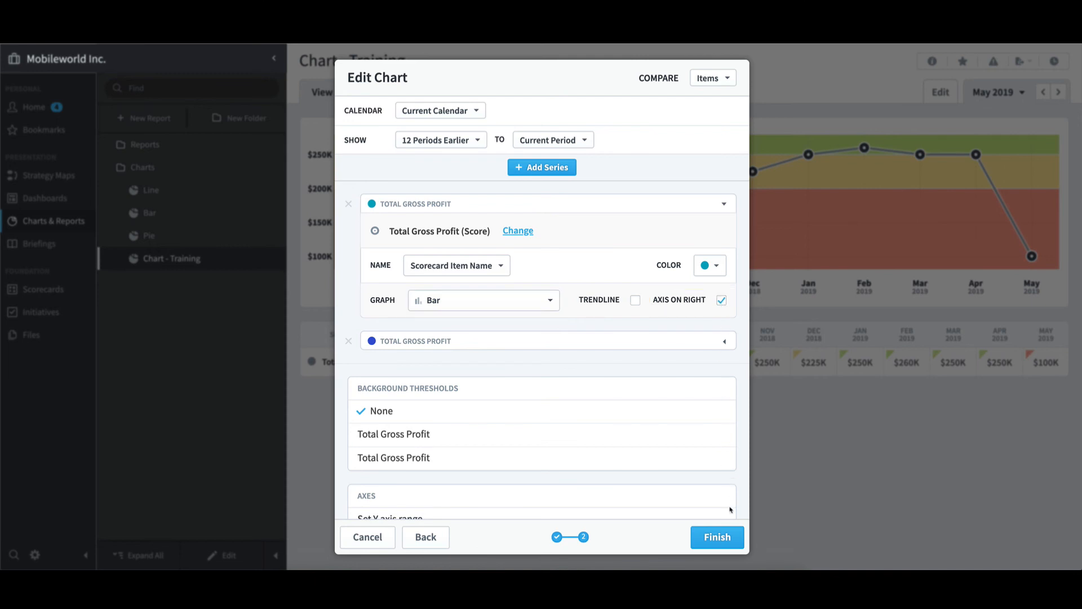
{"action": "left_click", "coordinate": [717, 537]}
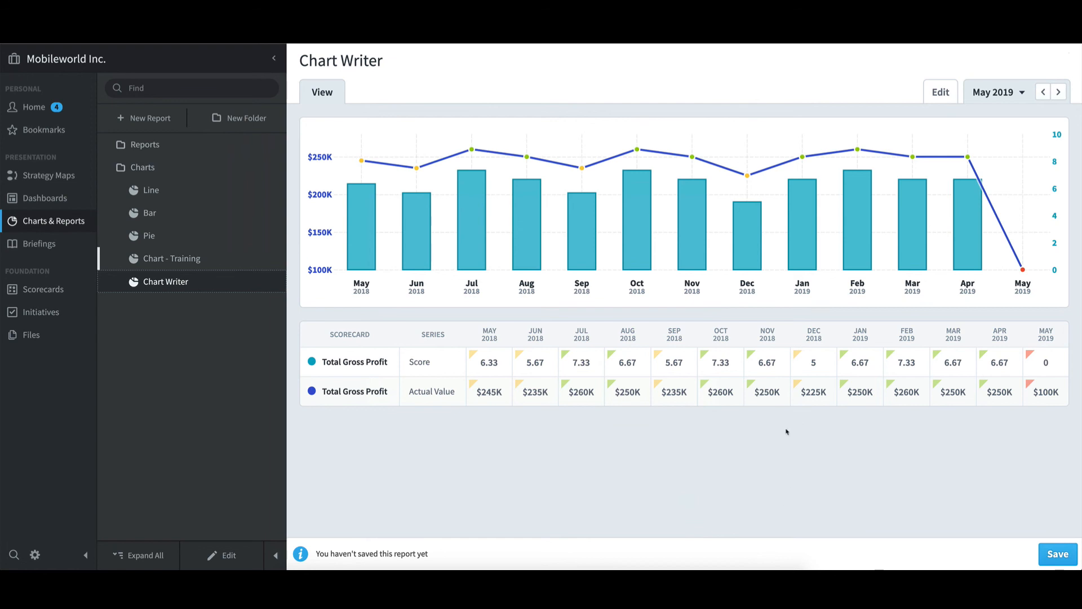
{"action": "mouse_move", "coordinate": [965, 228]}
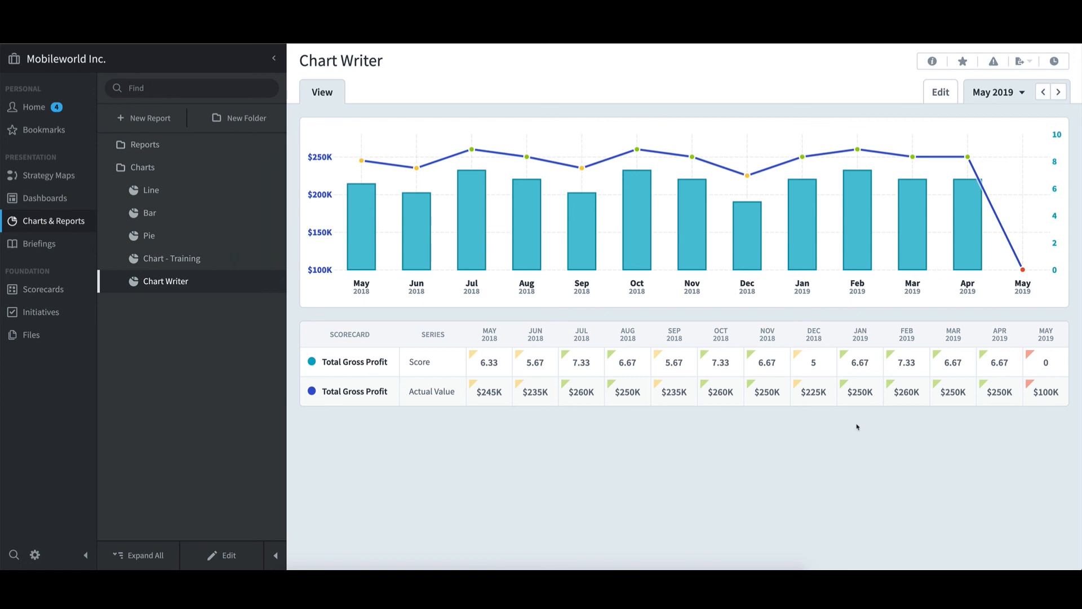
Step: Create a SQL Console report that queries firstname and lastname from the users table, filtered by a given first name
{"action": "left_click", "coordinate": [162, 121]}
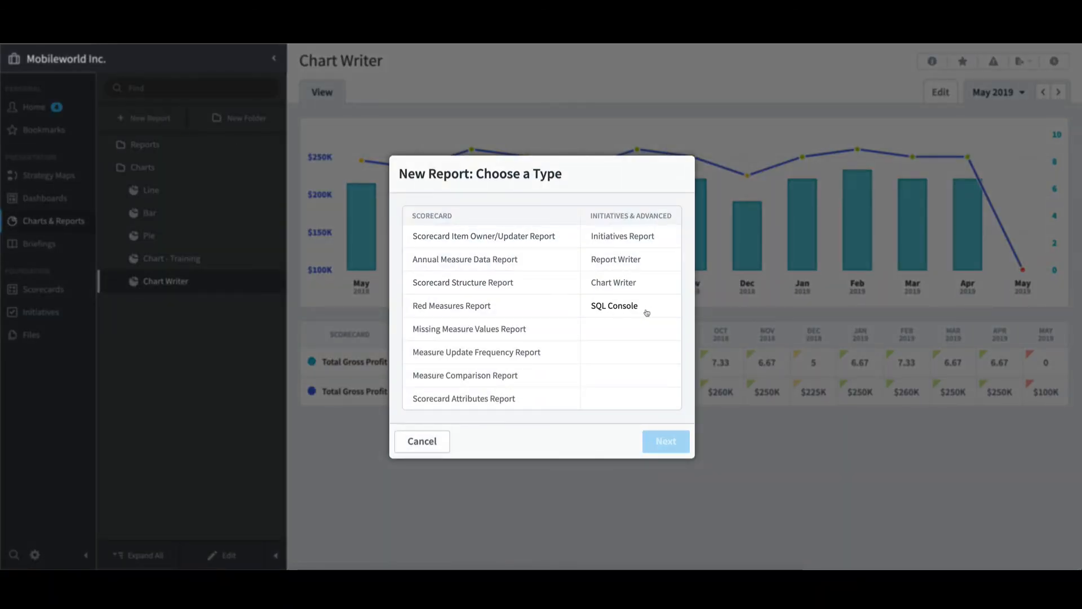
{"action": "left_click", "coordinate": [646, 312]}
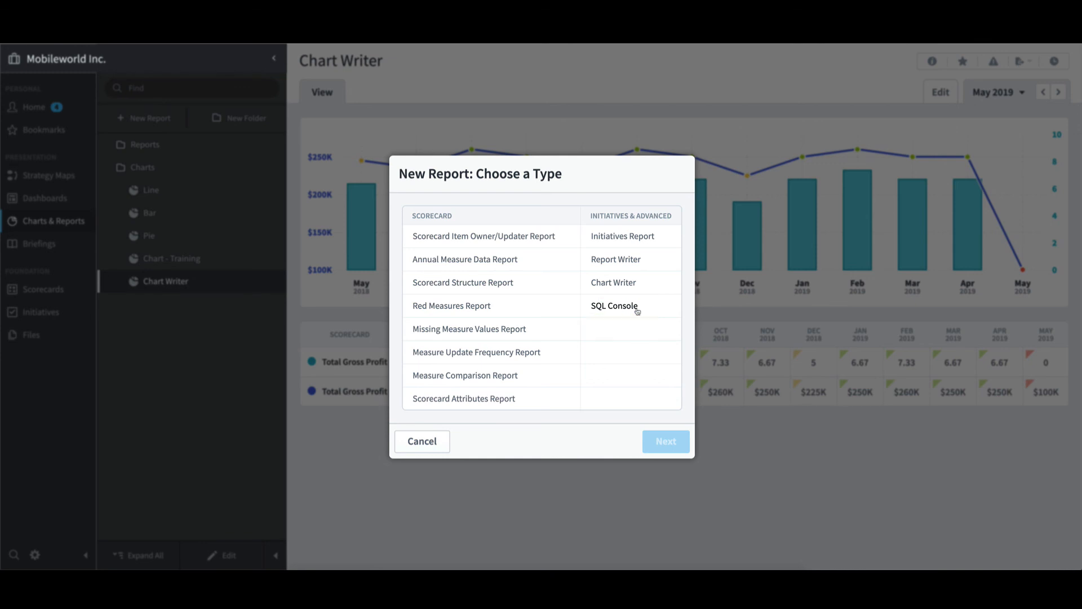
{"action": "left_click", "coordinate": [637, 311]}
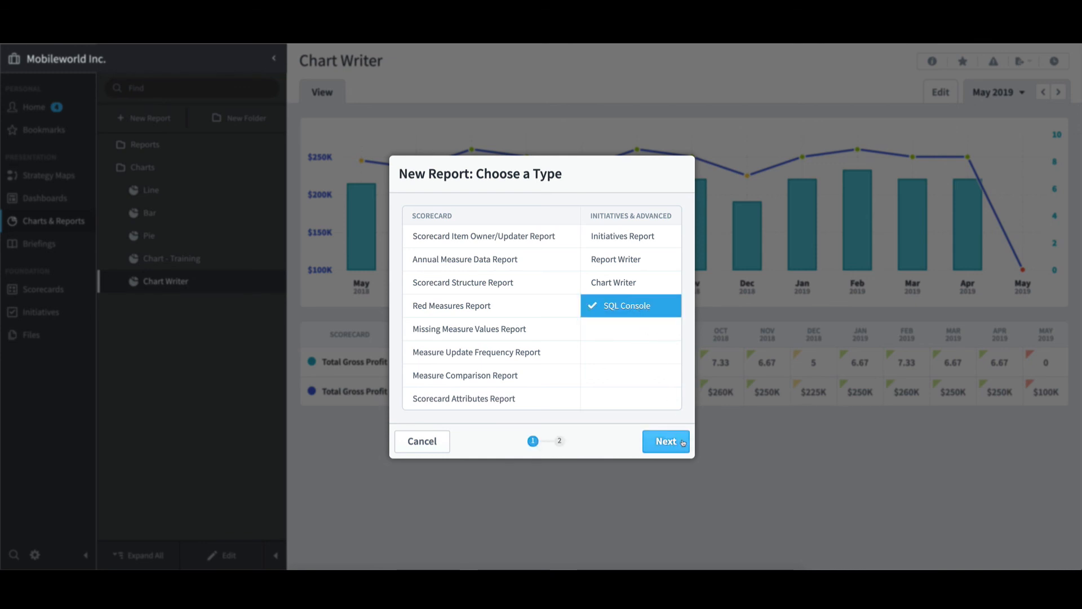
{"action": "left_click", "coordinate": [665, 441]}
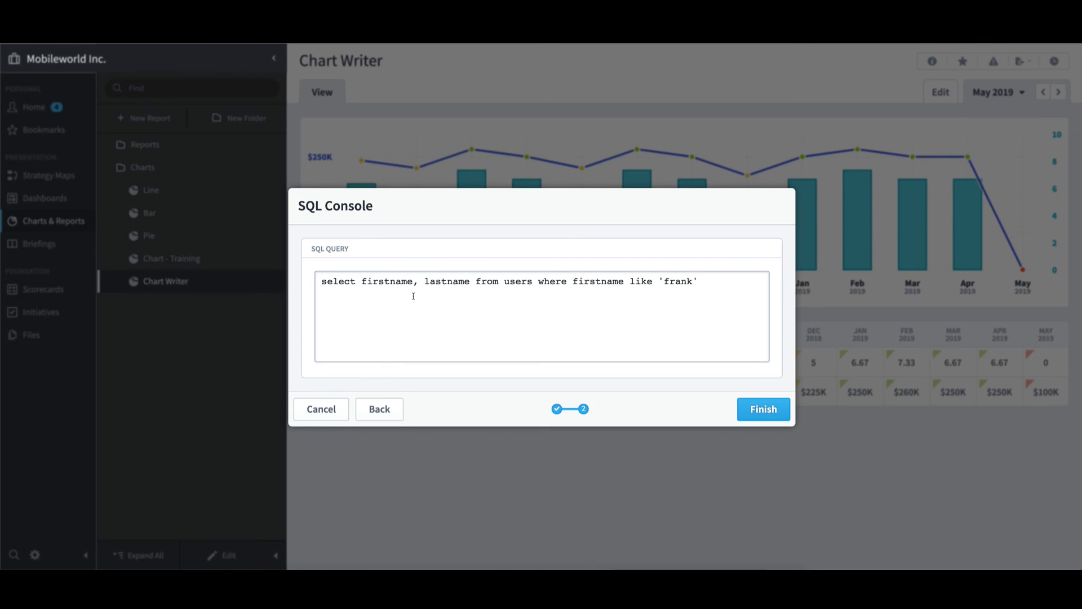
{"action": "left_click", "coordinate": [757, 408]}
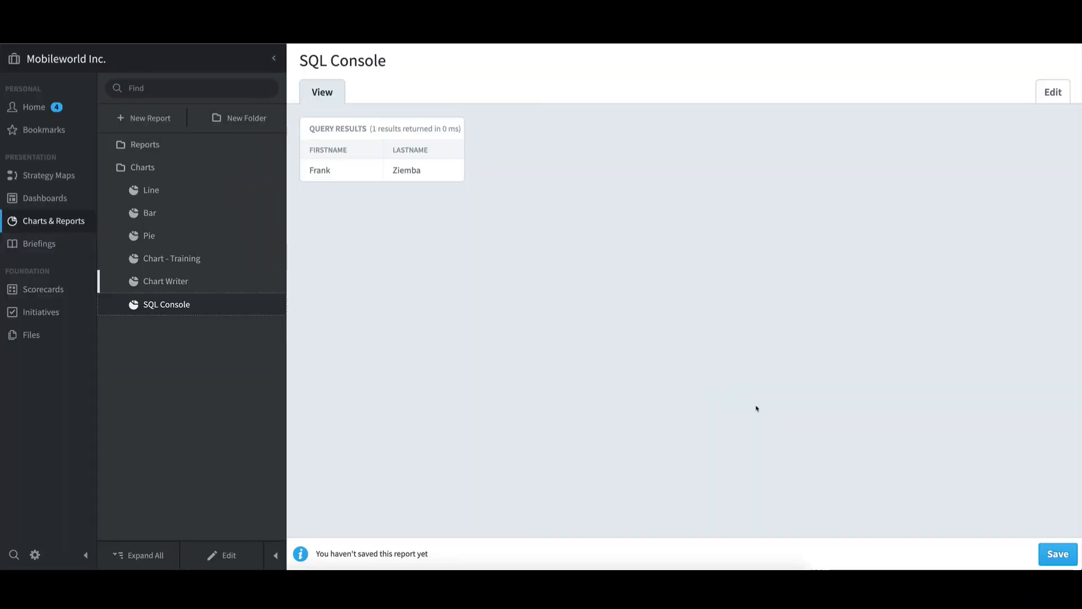